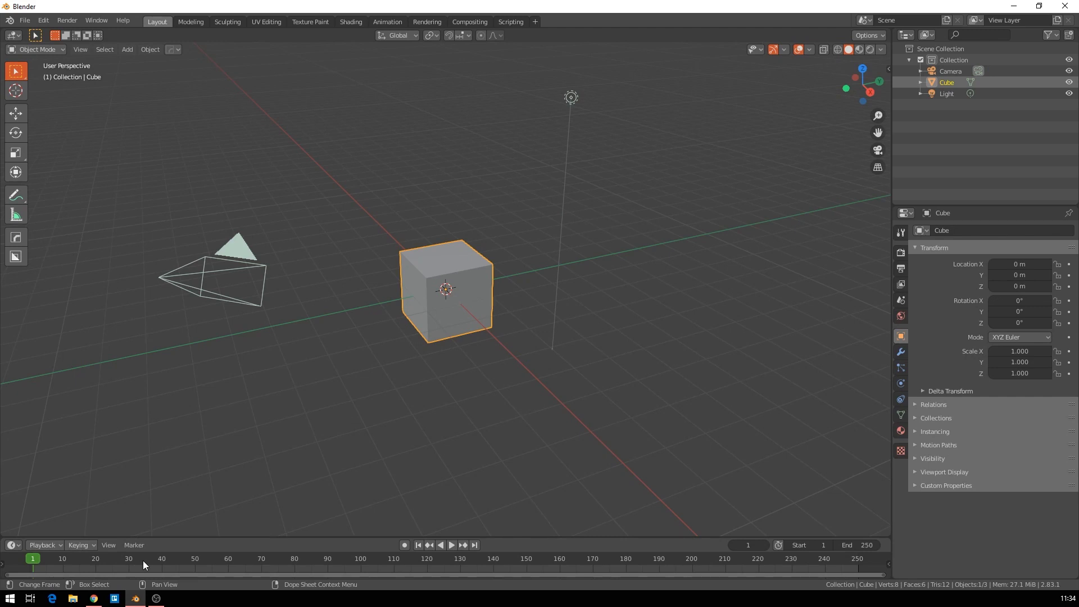
Look over the masterxeon1001 YouTube channel and the Hard Ops / Boxcutter Ultimate Bundle page in the browser, and return to Blender.
click(94, 598)
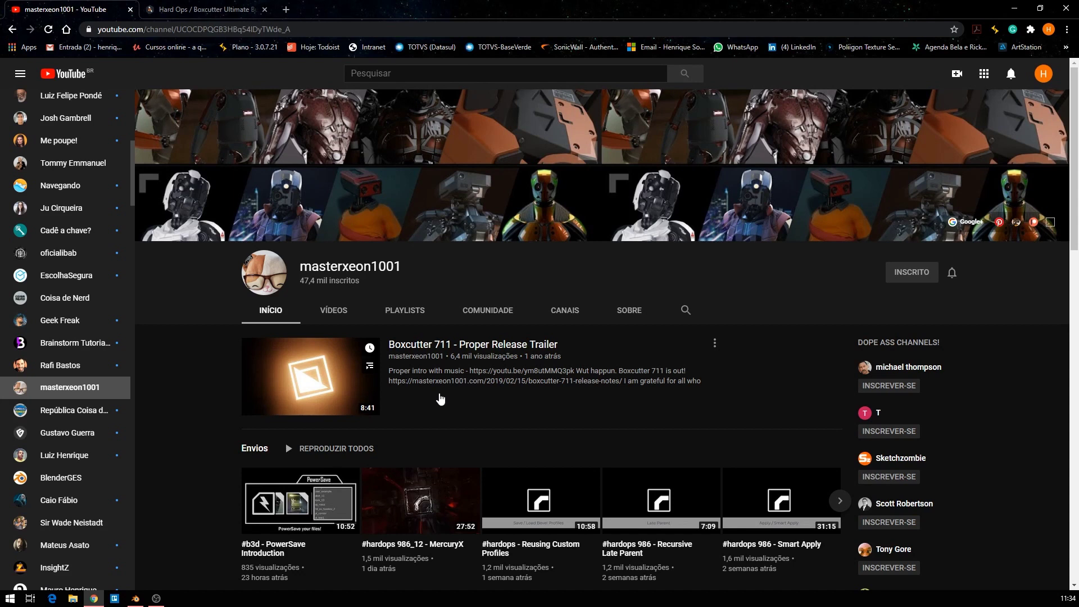
scroll(439, 398, down, 6)
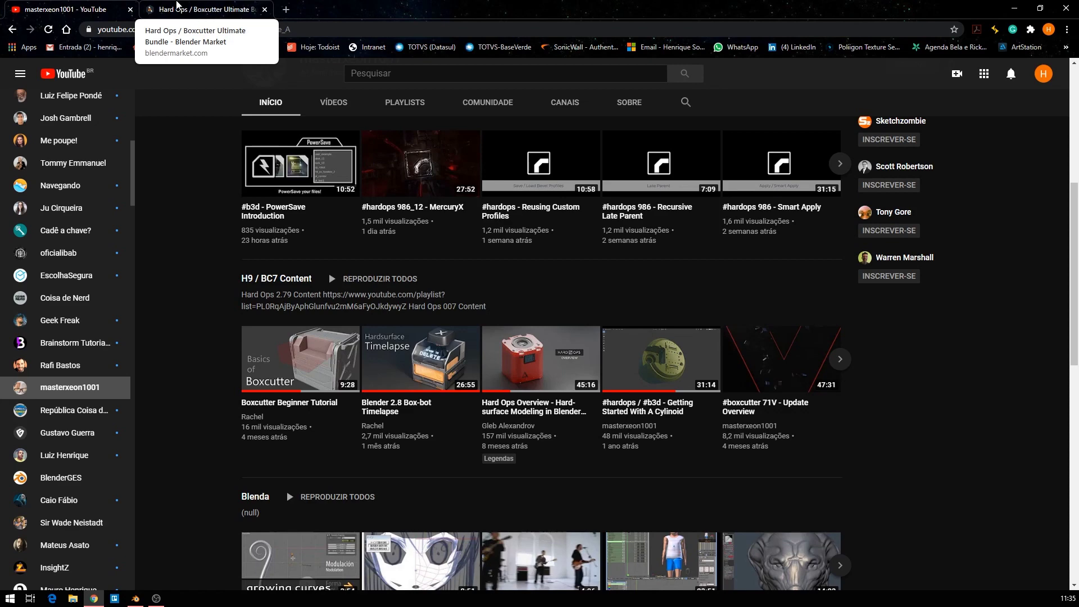
click(177, 6)
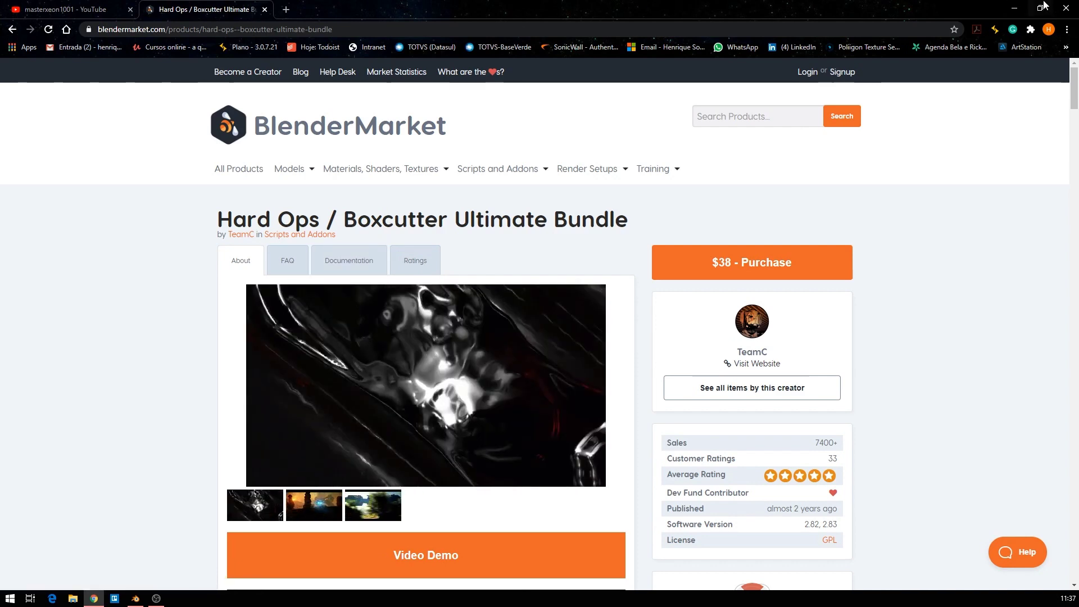
click(1014, 9)
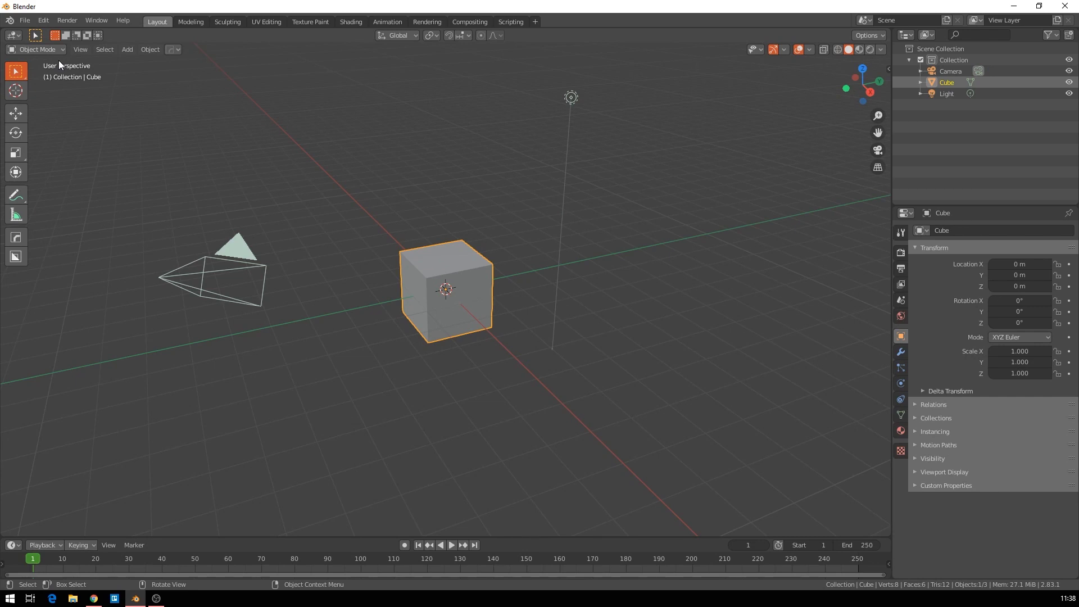
Open the Blender preferences at the add-ons list and position the window over the viewport.
click(43, 20)
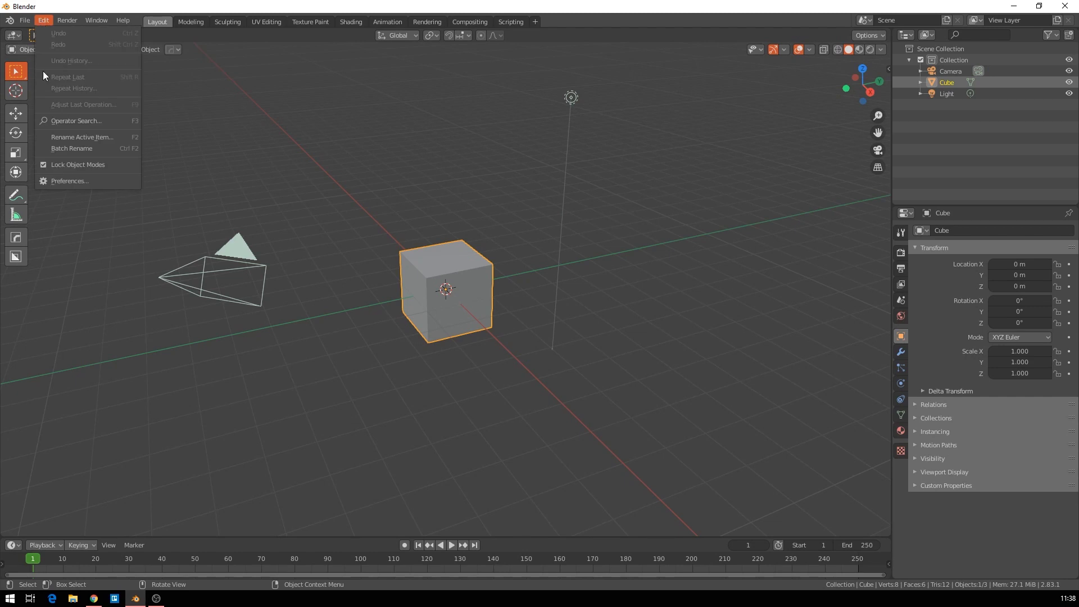
click(66, 180)
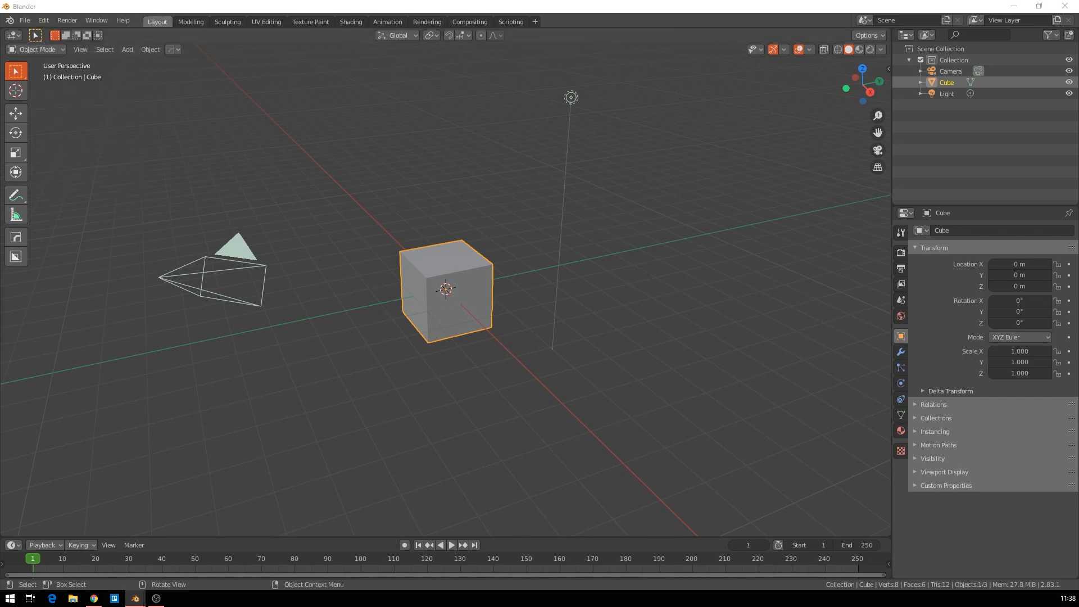
drag(460, 241, 480, 137)
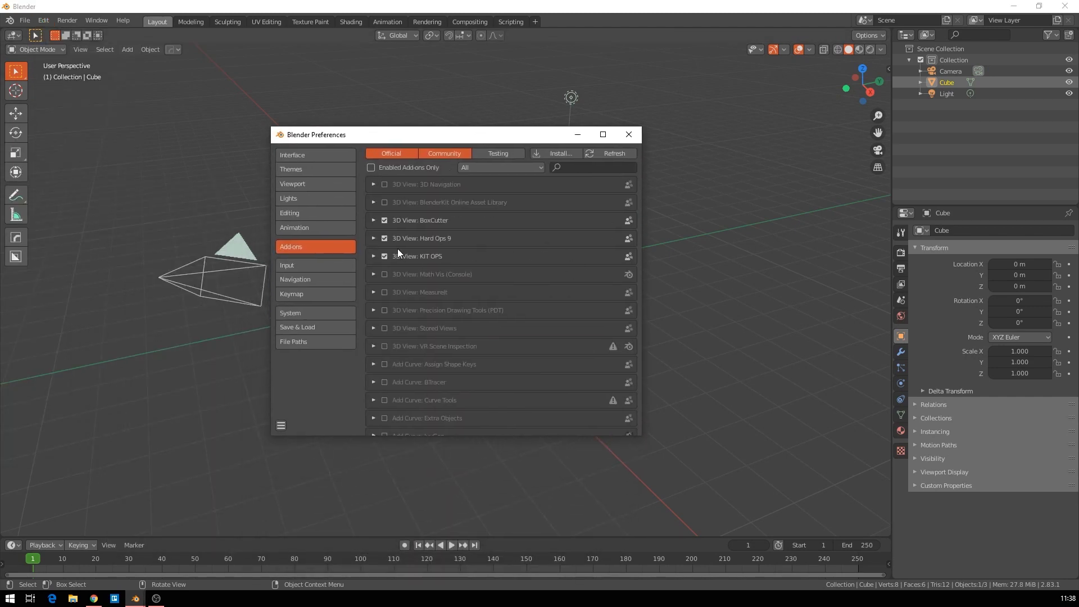
Choose (2.8) HOps 00986_Mercury_8.zip from the Addons folder as the add-on to install, and cancel the installation.
click(555, 153)
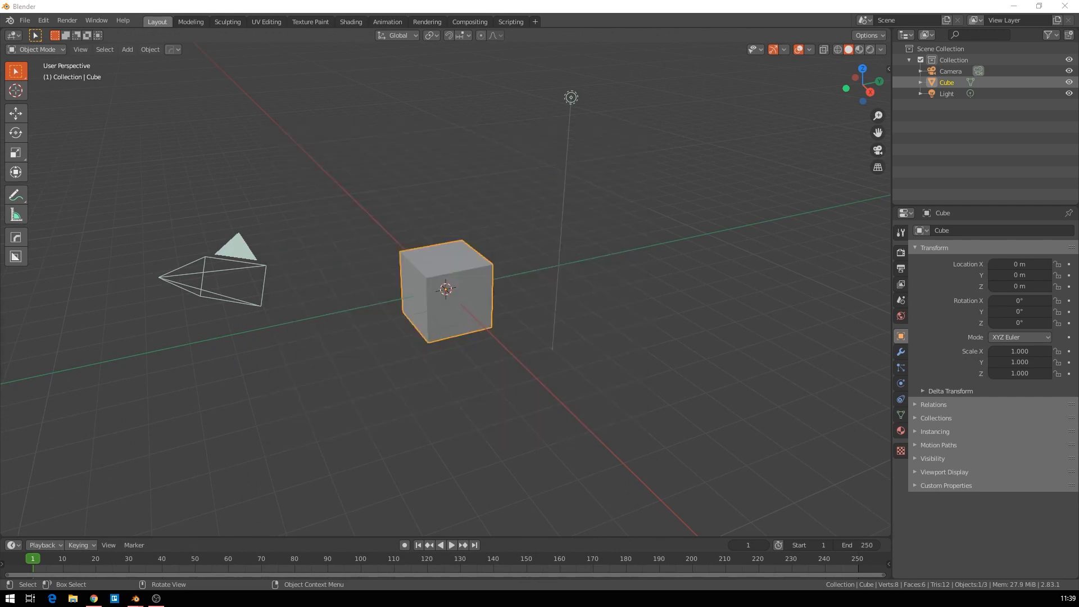
click(553, 275)
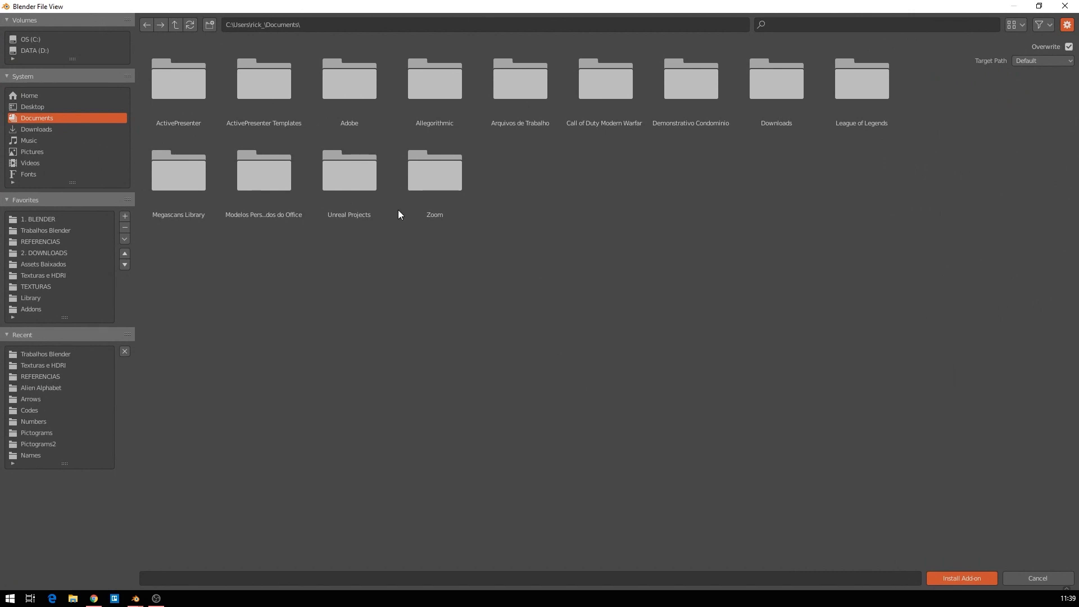
click(35, 310)
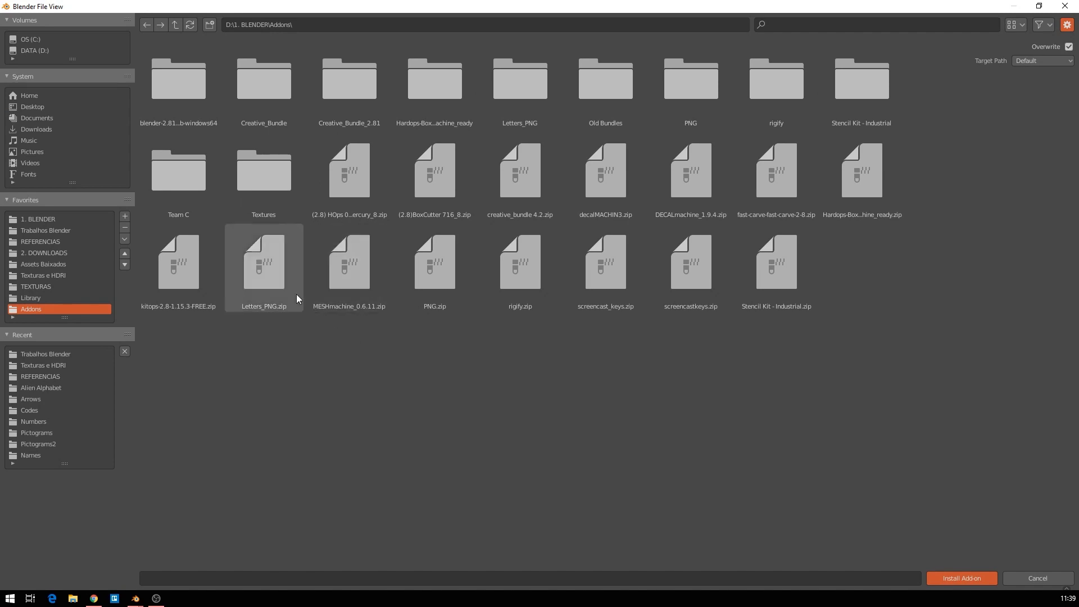
click(325, 197)
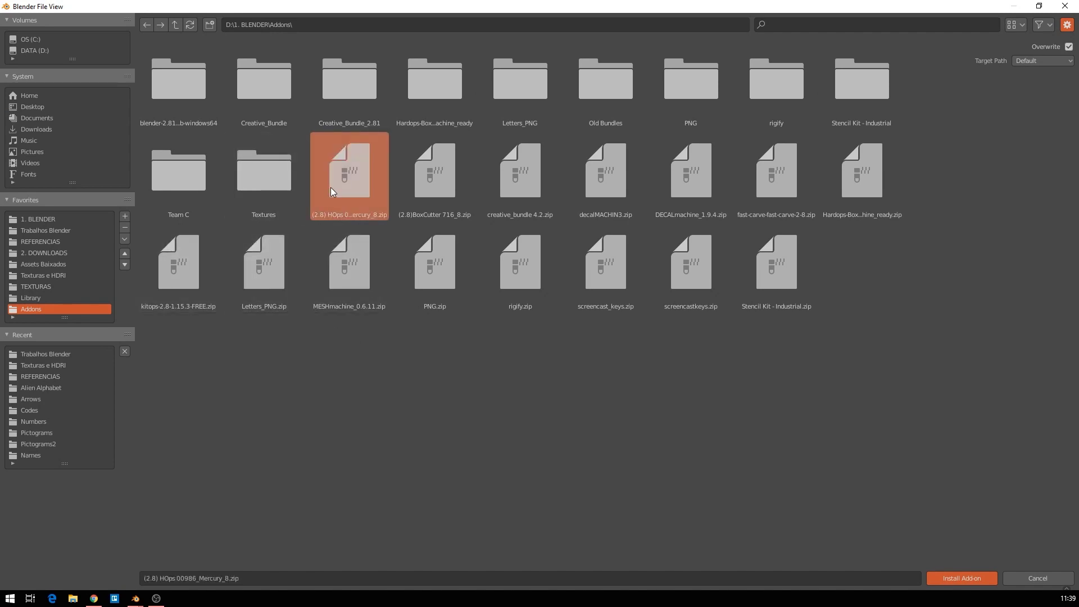
click(1027, 577)
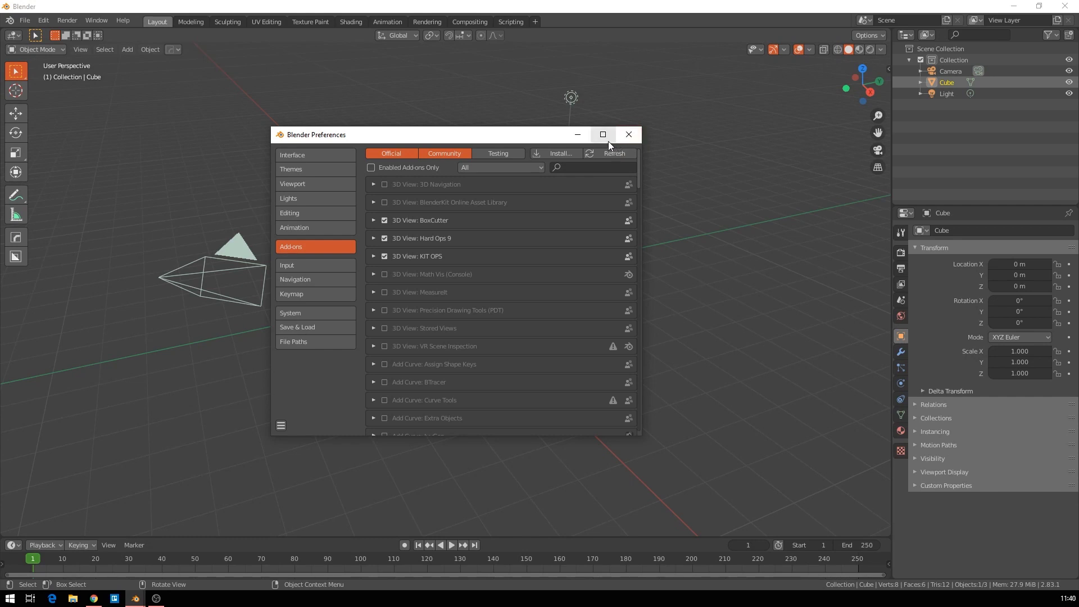
Expand the Hard Ops 9 add-on and review its UI preferences, including the Hardops UI options.
drag(369, 139, 294, 112)
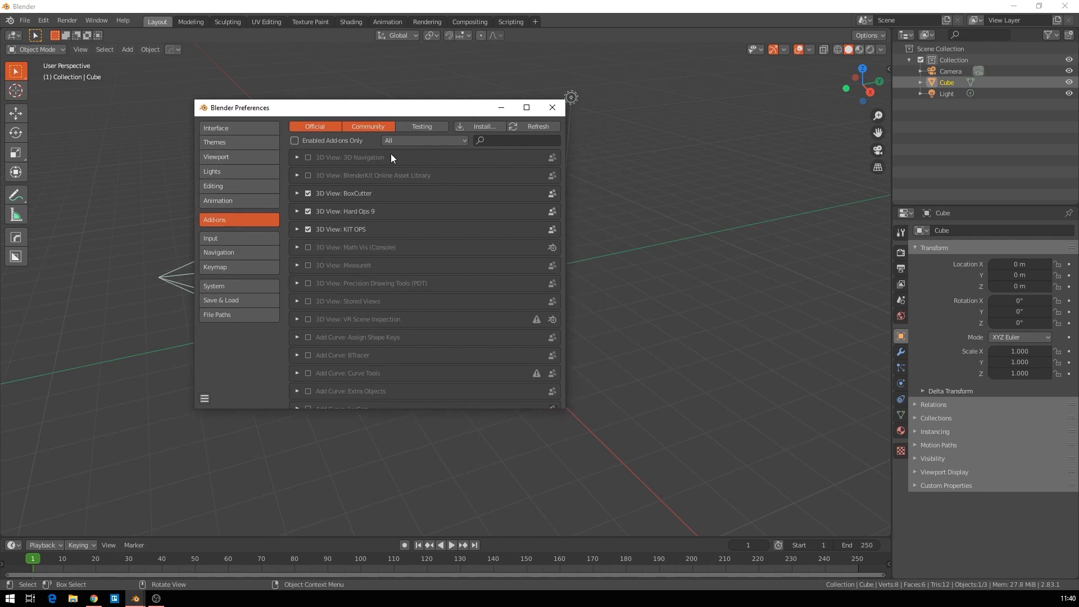
click(298, 212)
drag(426, 107, 442, 78)
scroll(406, 312, down, 2)
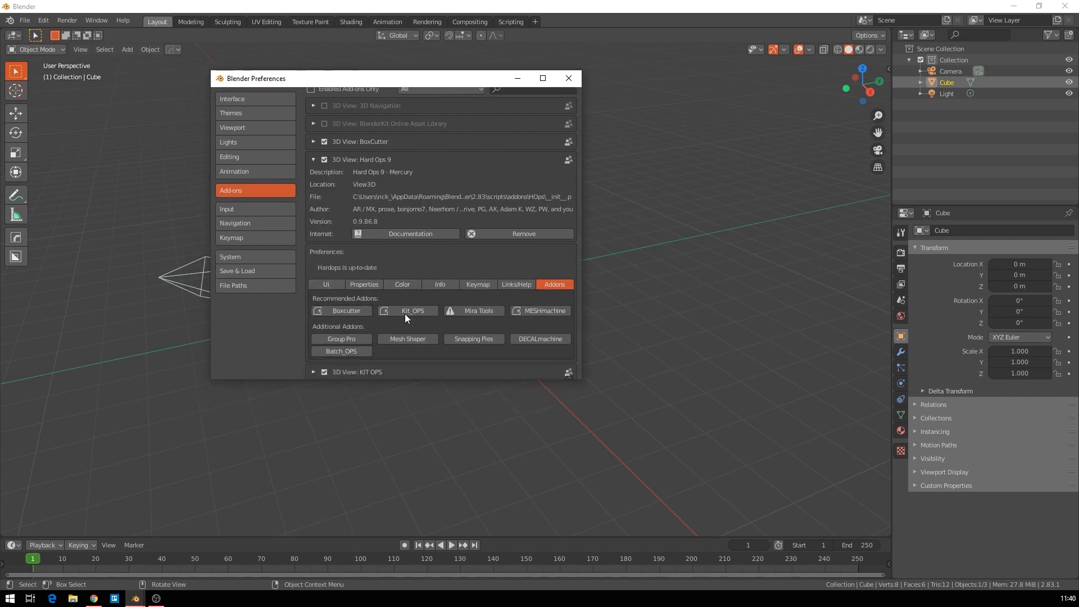
click(335, 264)
scroll(378, 338, down, 4)
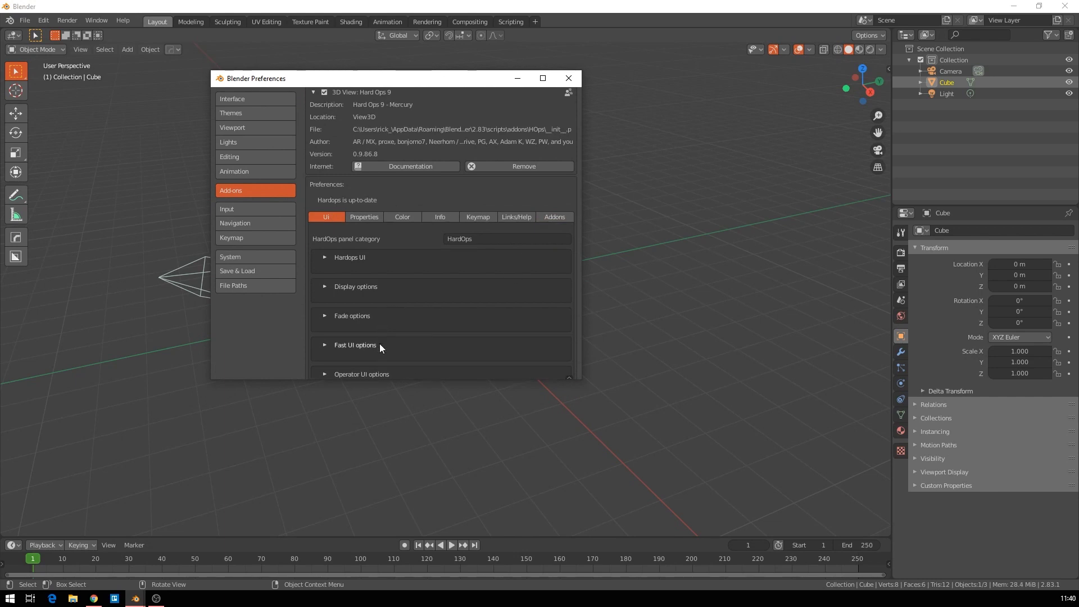
click(324, 213)
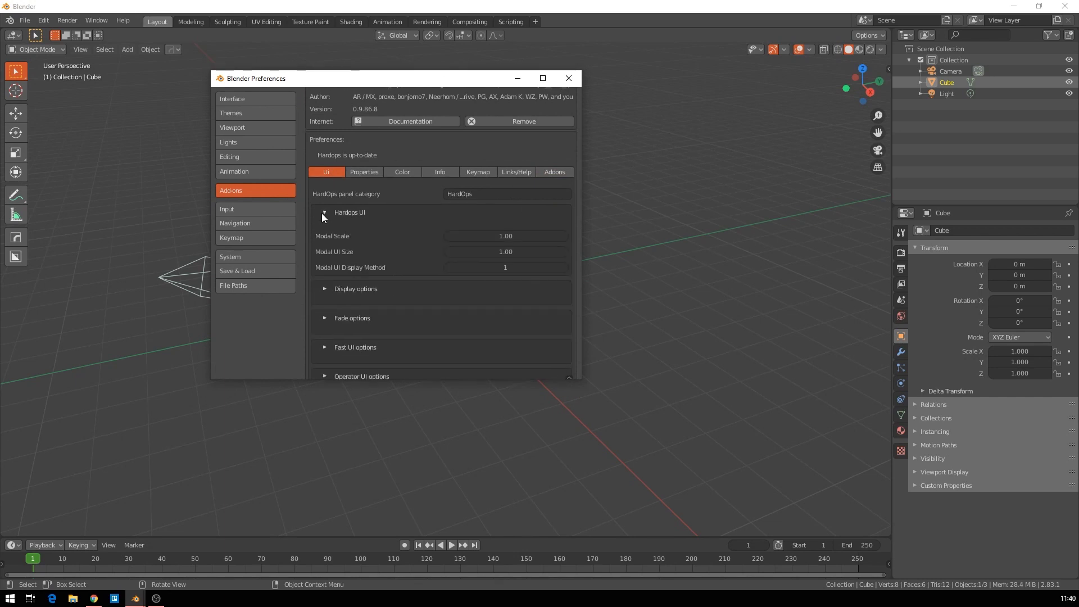
click(325, 214)
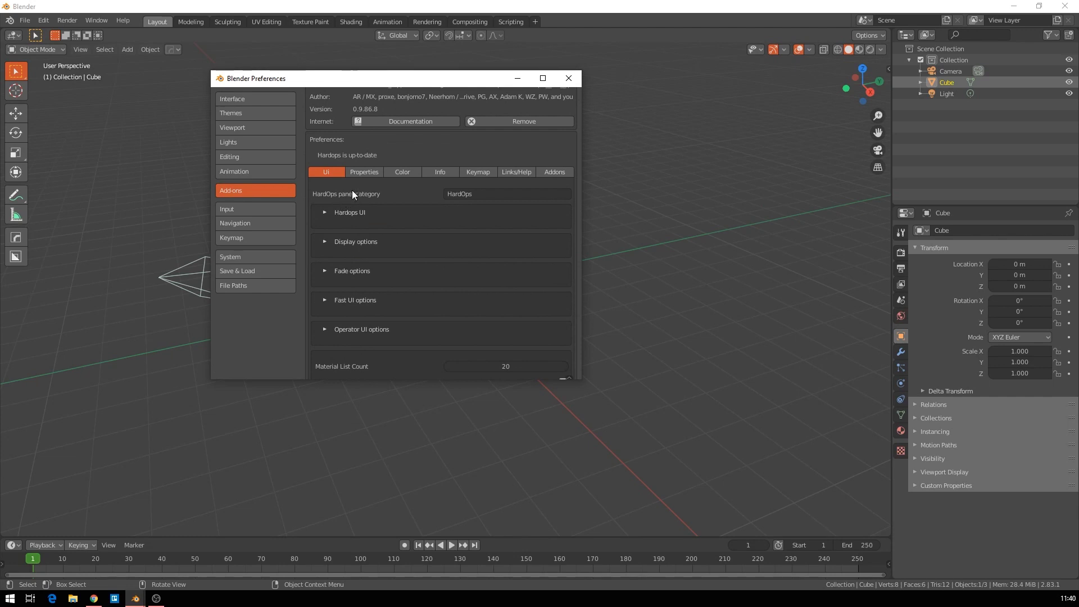
Review the Hard Ops 9 property settings, from modal handedness down to the sharpen and cutter-removal options.
click(373, 170)
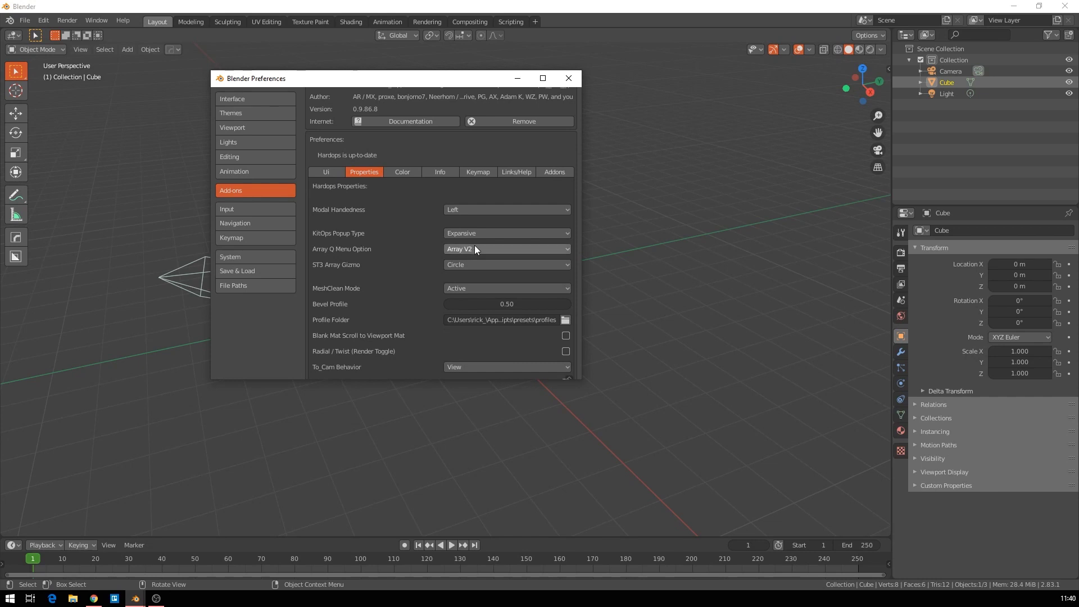
scroll(430, 275, down, 8)
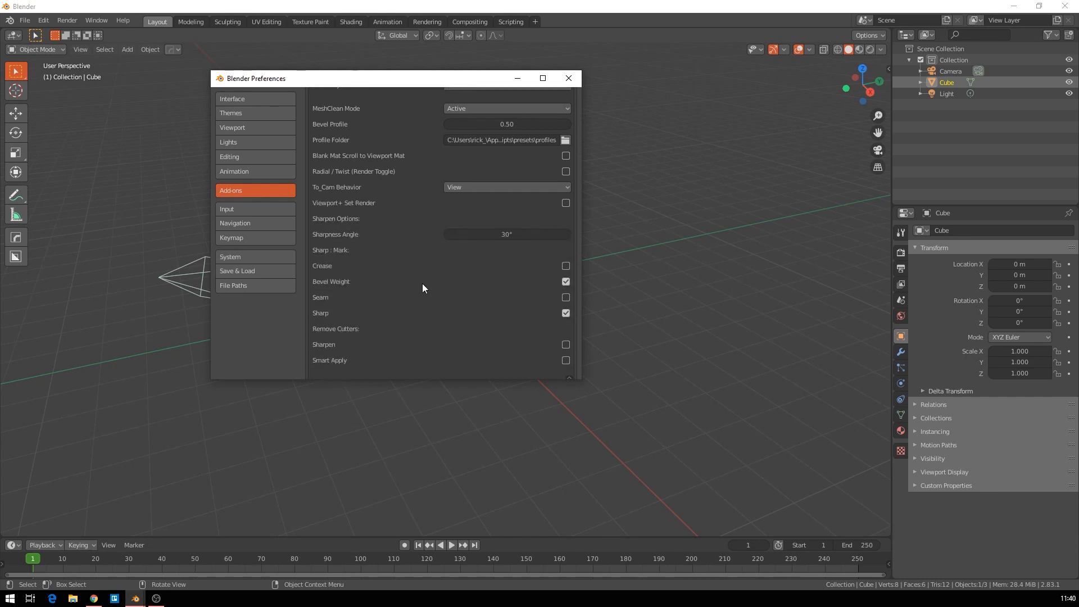
scroll(421, 279, down, 3)
scroll(511, 258, up, 11)
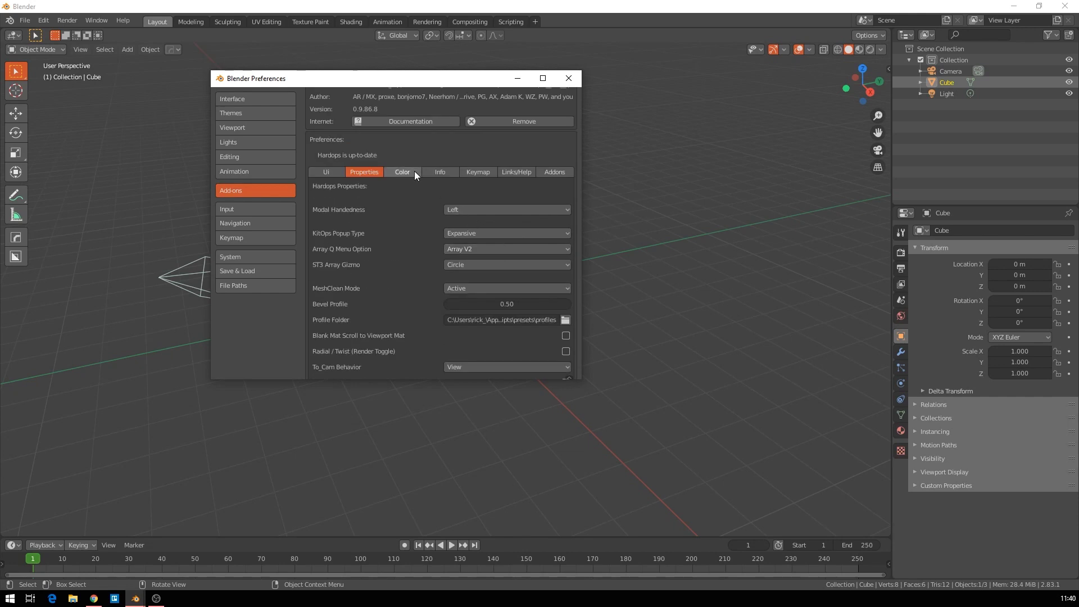
Examine the Hard Ops 9 color settings for the UI system and the logo.
click(414, 170)
scroll(407, 284, down, 3)
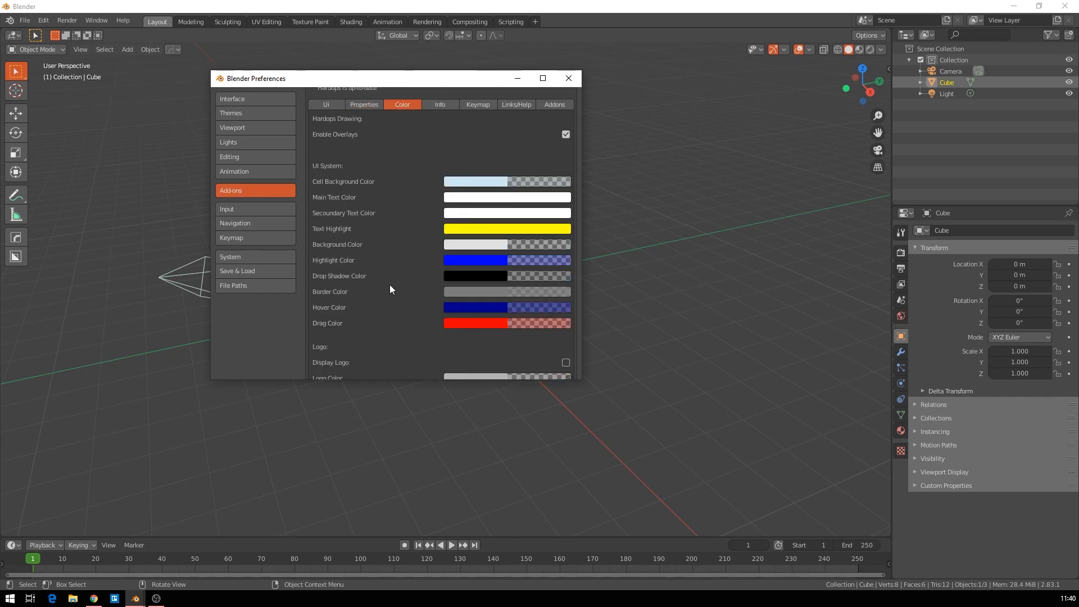
scroll(390, 284, down, 2)
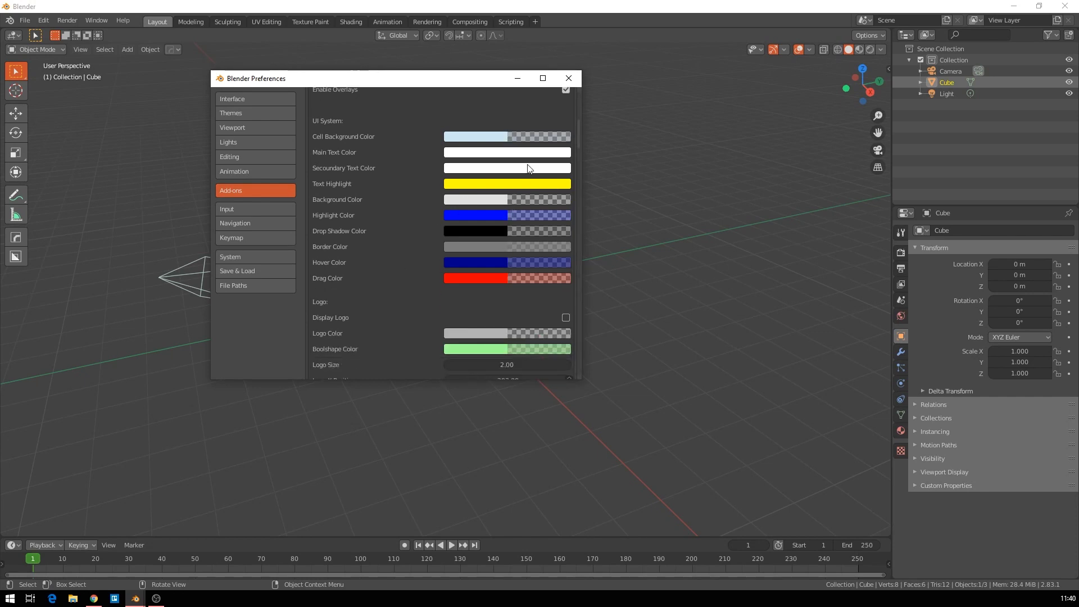
scroll(488, 309, down, 1)
scroll(427, 298, up, 2)
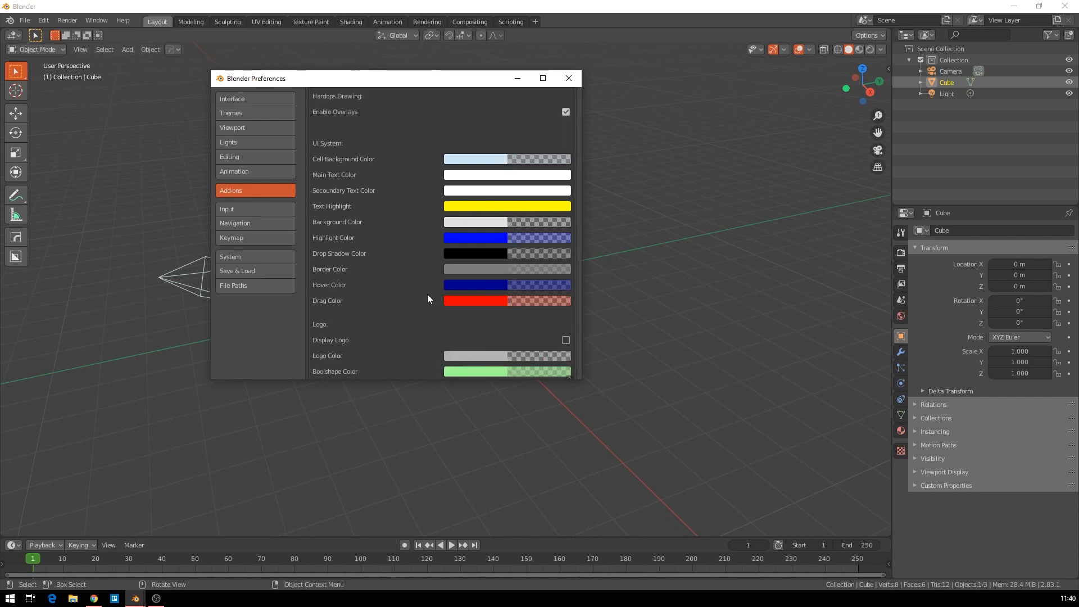
scroll(427, 298, up, 3)
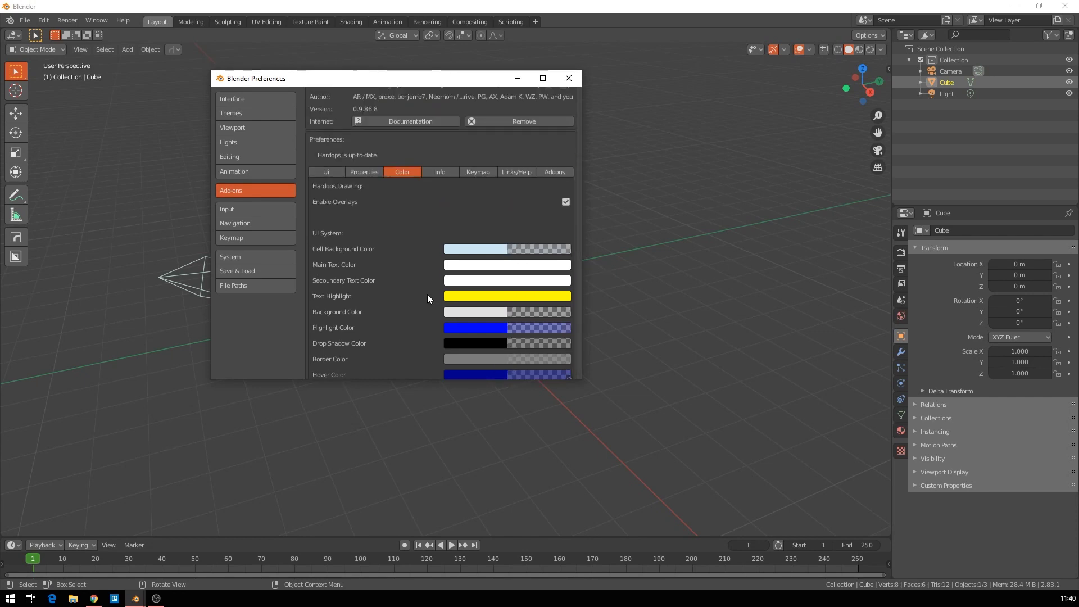
Read the Hard Ops 9 description and review its hotkeys for menus, operators and booleans.
click(440, 173)
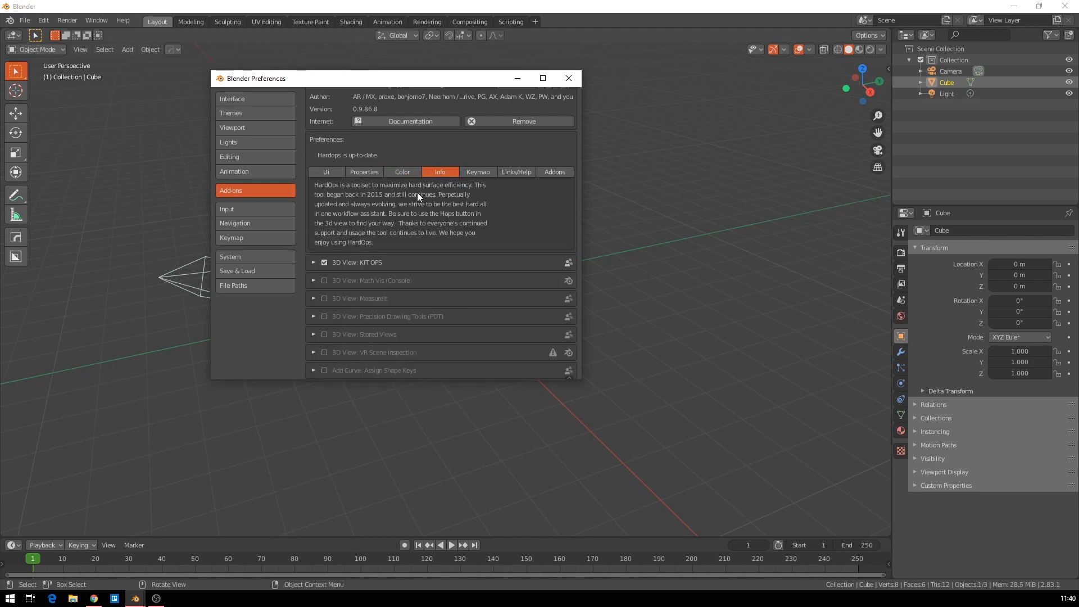
click(484, 174)
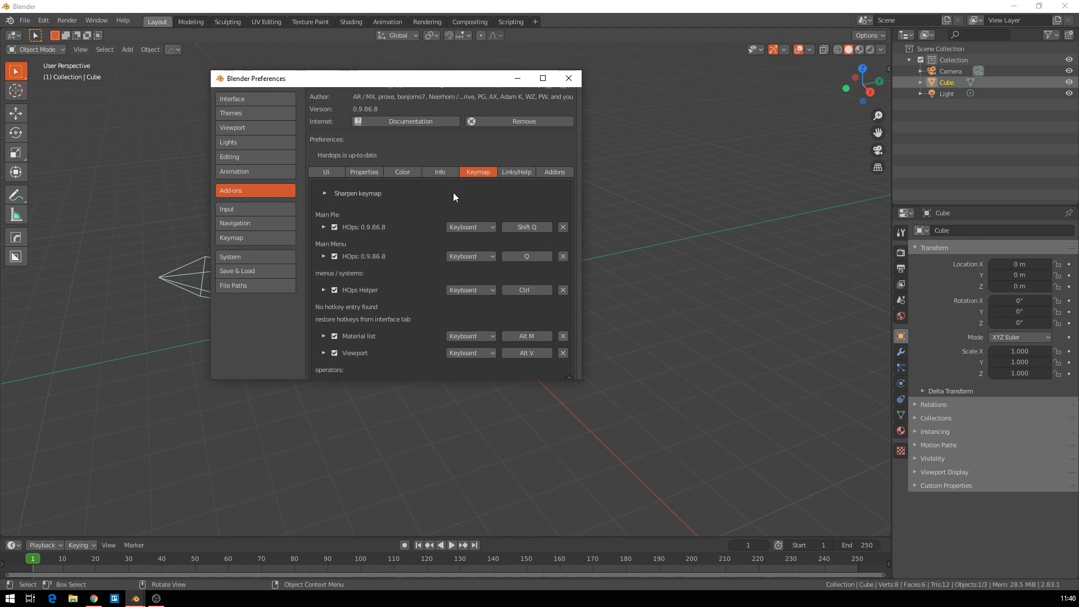
scroll(438, 203, down, 1)
scroll(417, 220, down, 1)
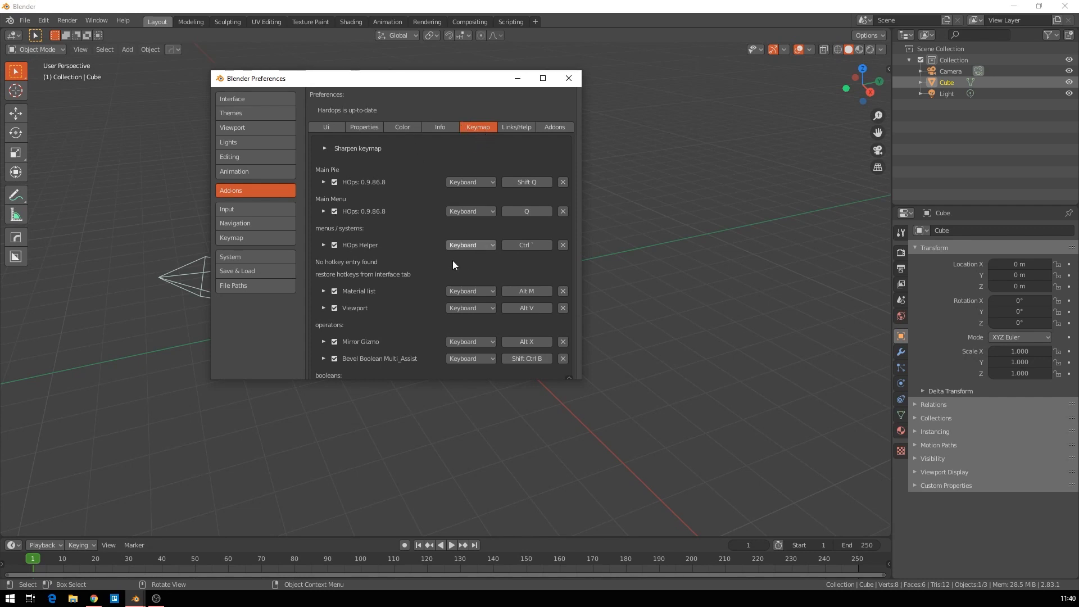
scroll(455, 245, down, 2)
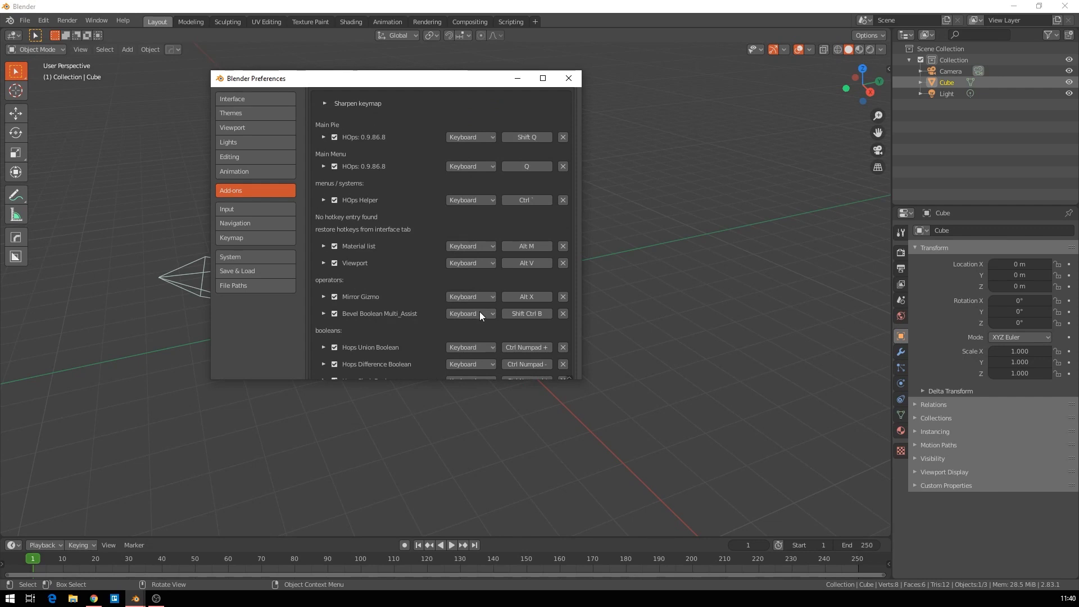
scroll(466, 332, down, 6)
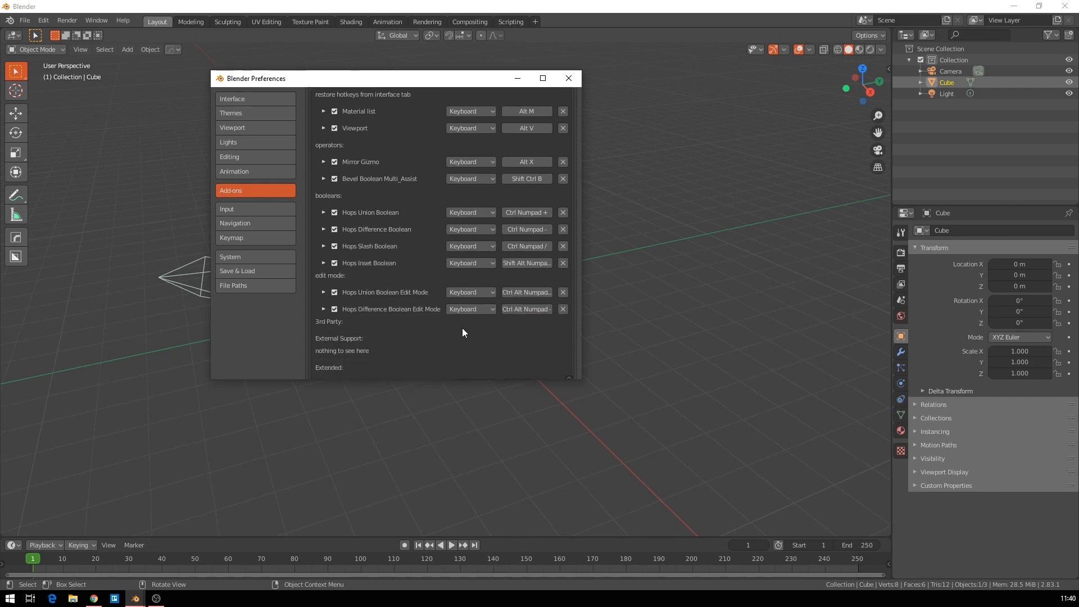
scroll(460, 320, up, 12)
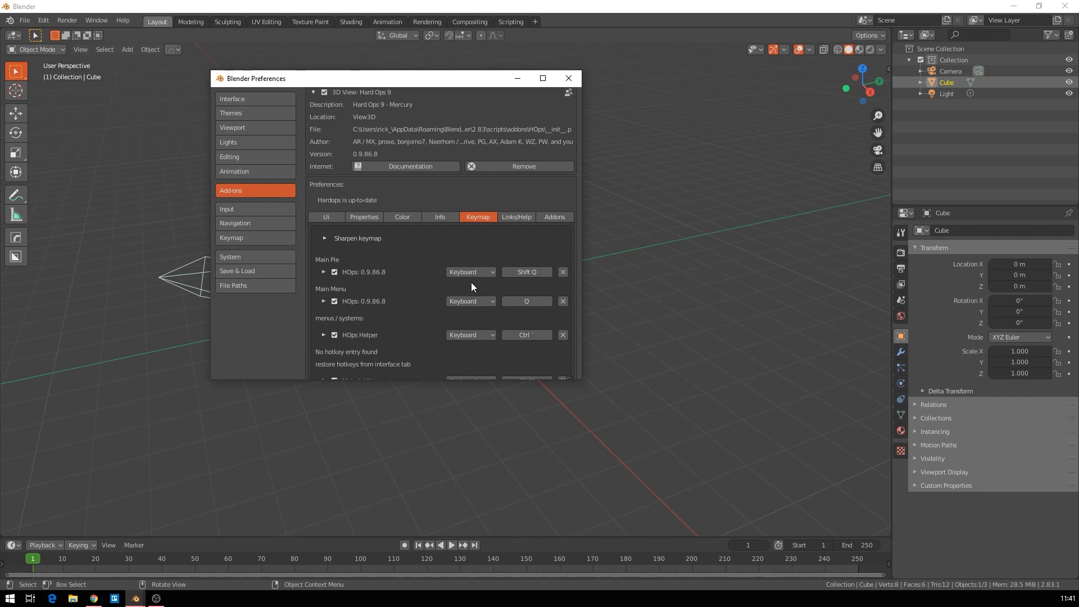
Check the Hard Ops 9 help links and its lists of recommended and additional add-ons.
click(514, 218)
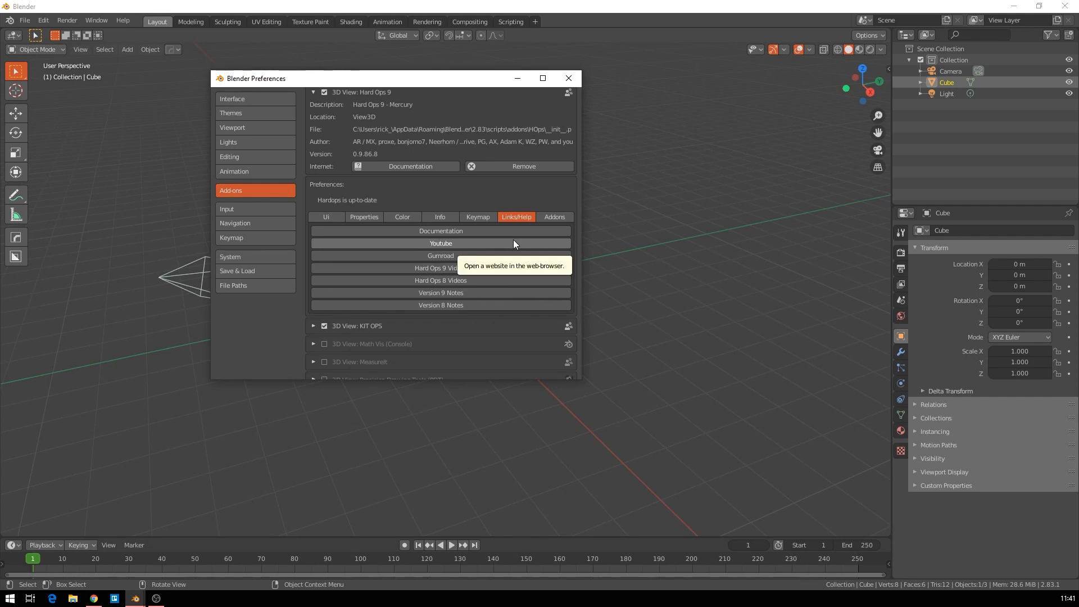
click(545, 221)
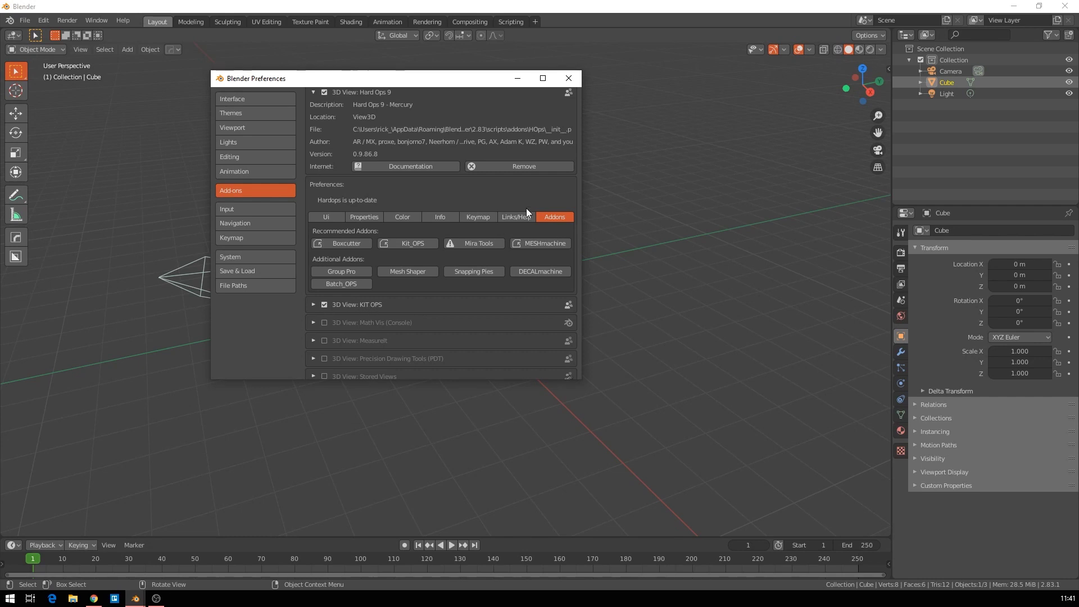
scroll(442, 211, up, 2)
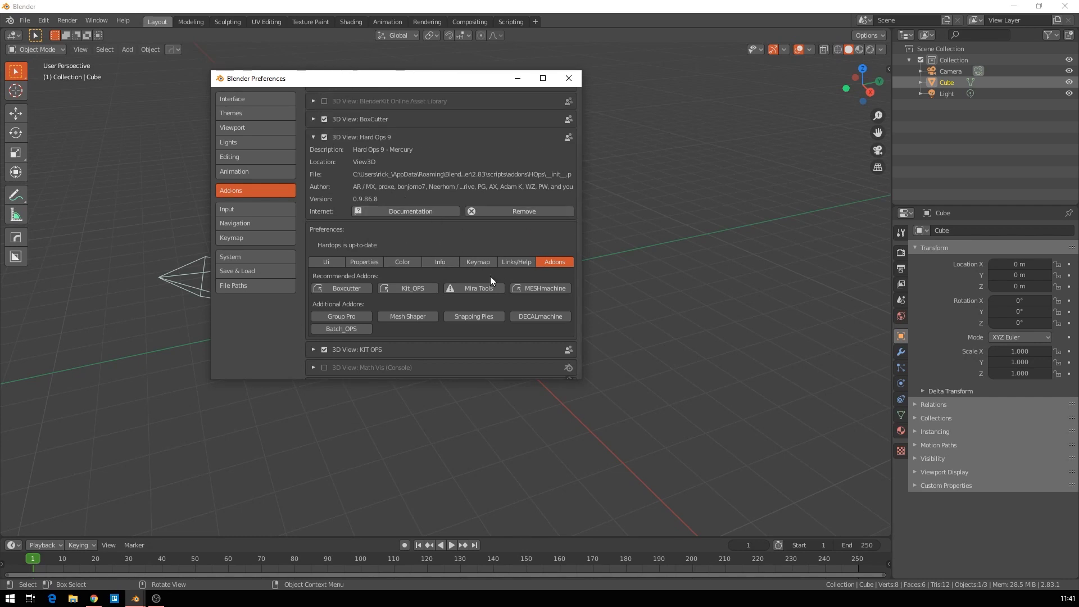
Collapse the Hard Ops 9 entry, expand the BoxCutter add-on and review its shape preferences.
click(313, 137)
click(313, 119)
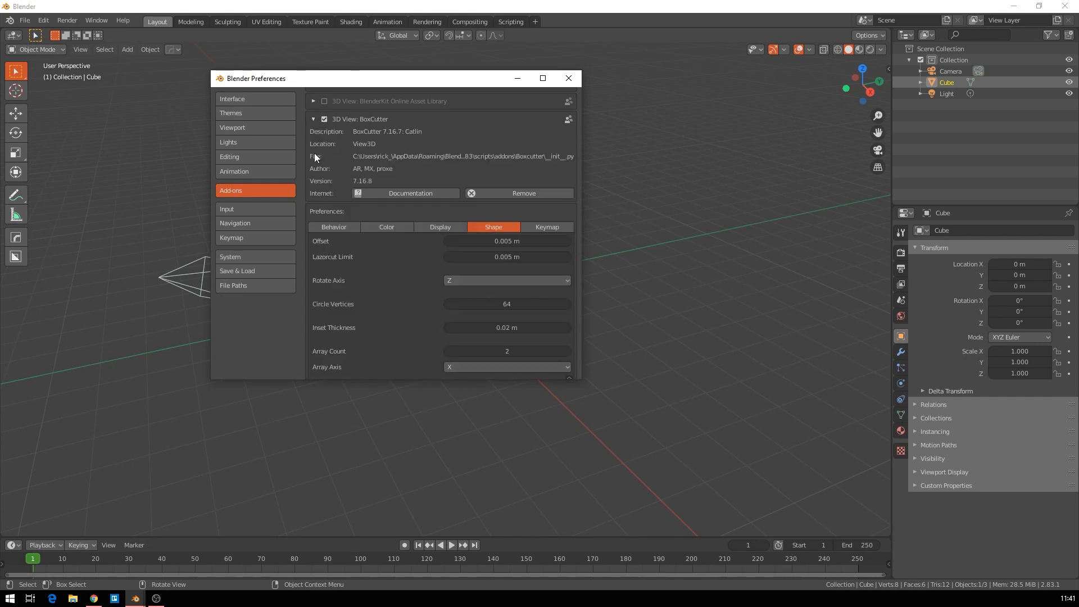
scroll(403, 305, down, 2)
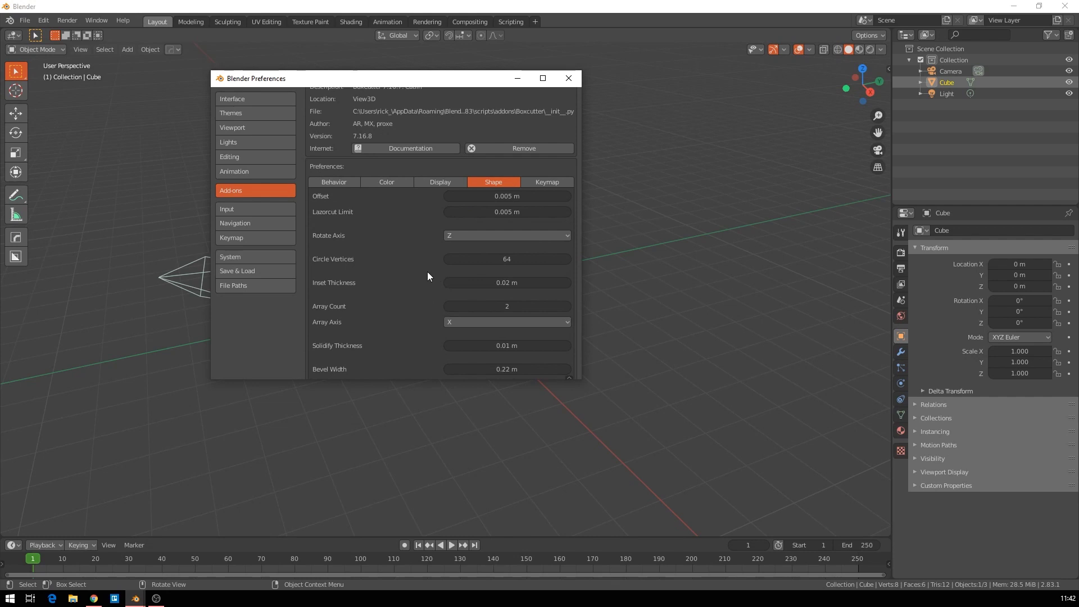
Review the remaining BoxCutter shape preferences and its keymap preferences, and close the Blender Preferences.
scroll(434, 274, down, 3)
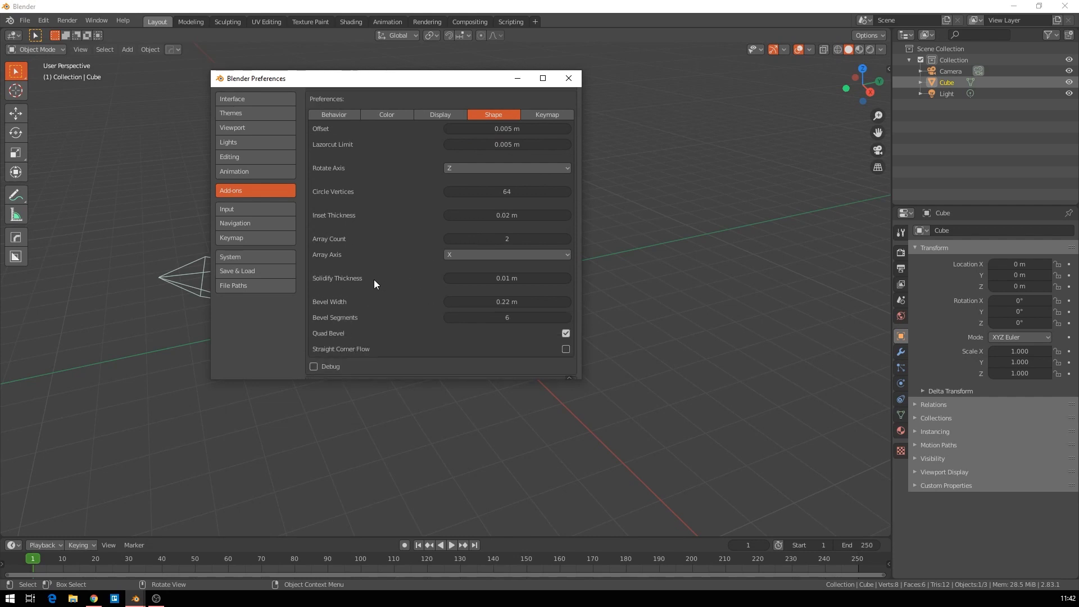
scroll(374, 283, up, 2)
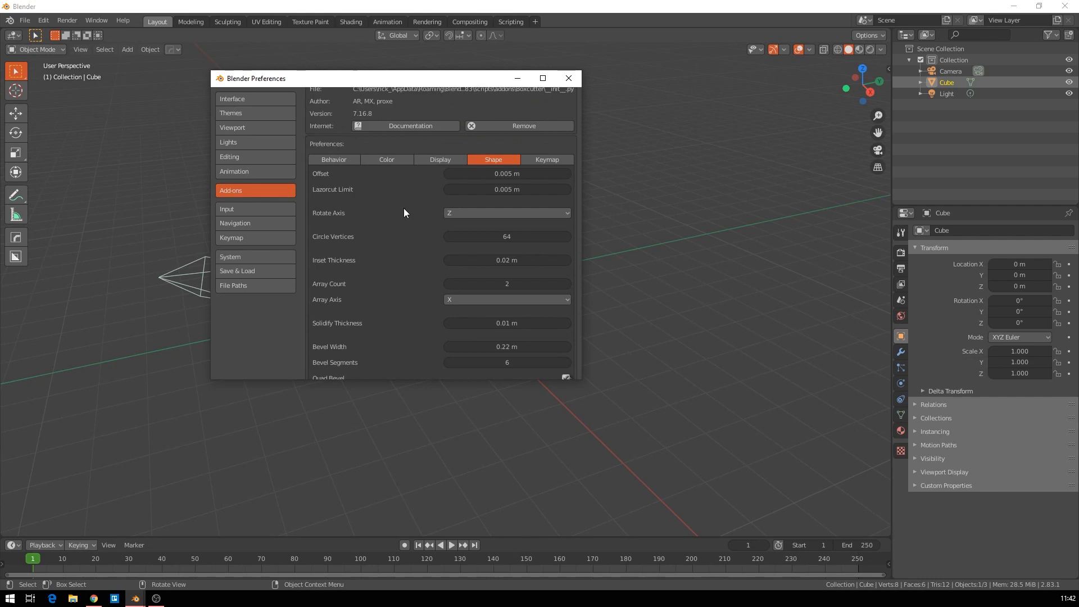
click(547, 159)
scroll(470, 253, down, 5)
scroll(466, 261, up, 5)
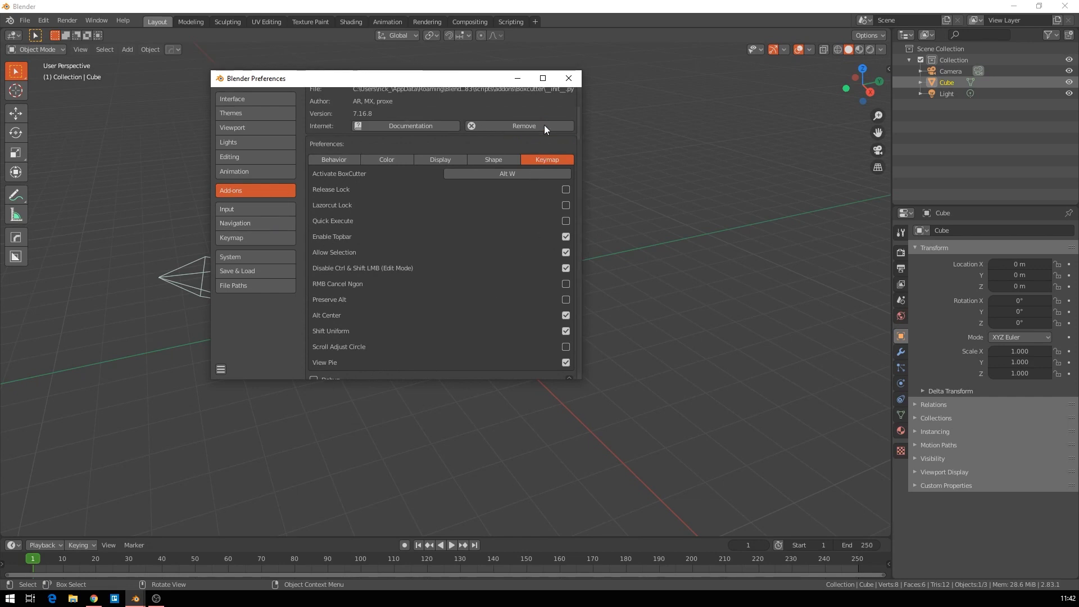
click(569, 79)
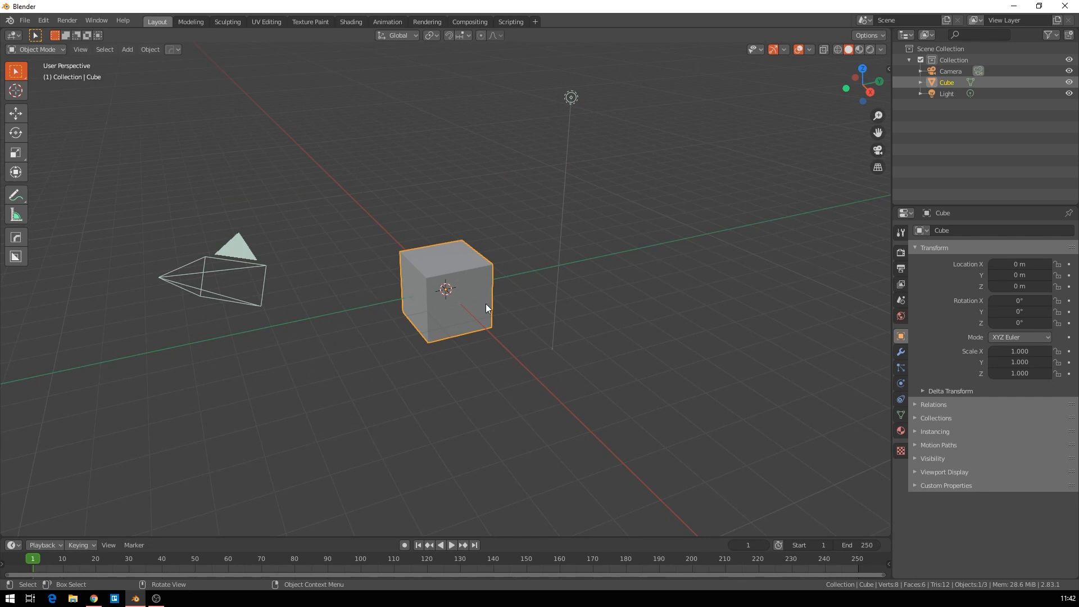
Show the viewport sidebar, enable Screencast Keys and collapse its settings.
key(n)
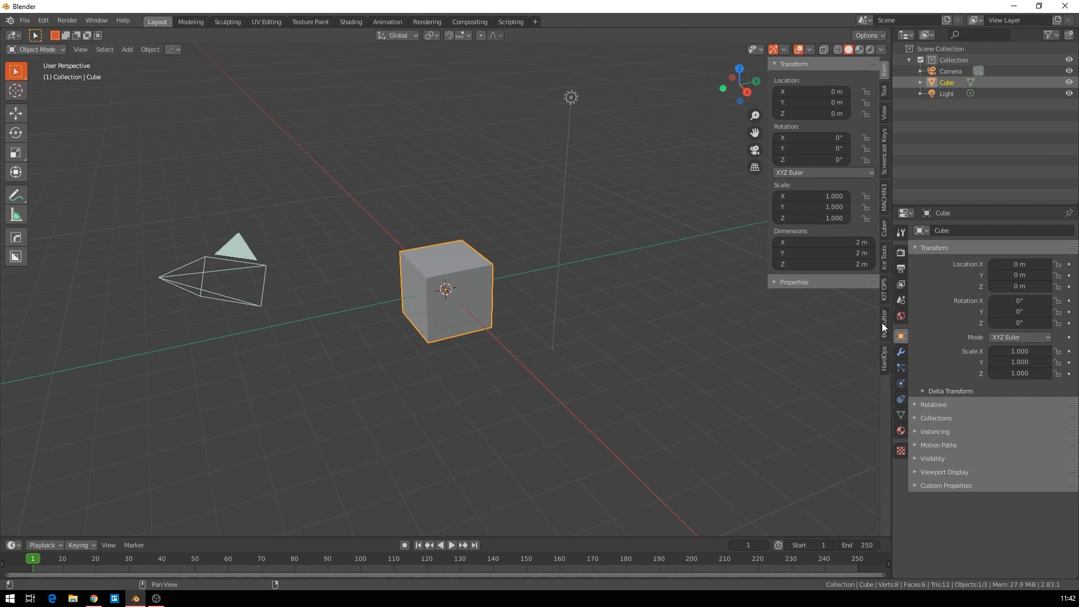
click(883, 155)
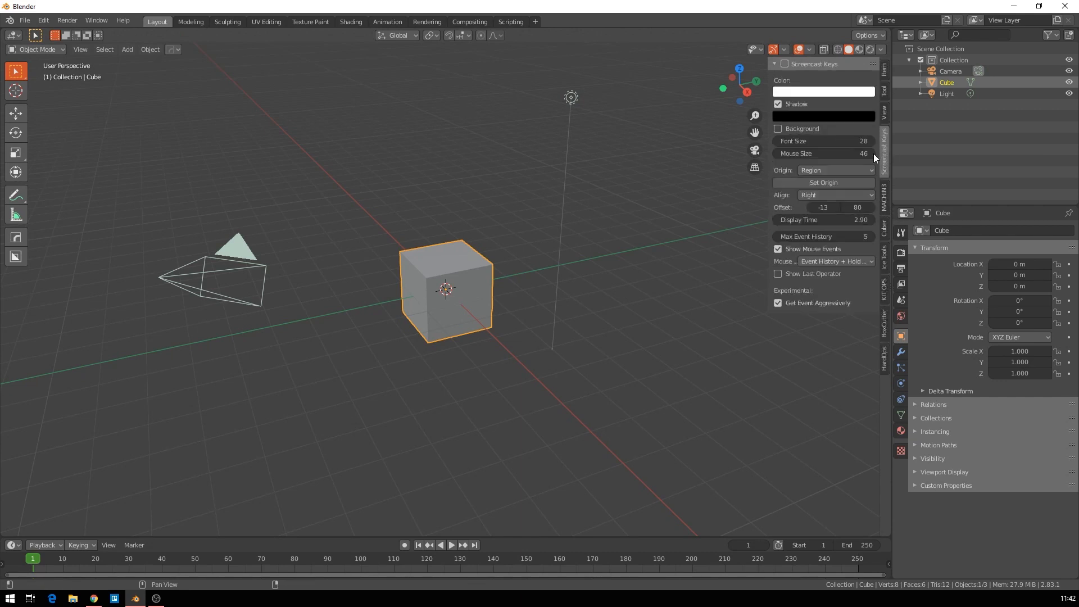
click(794, 64)
click(784, 64)
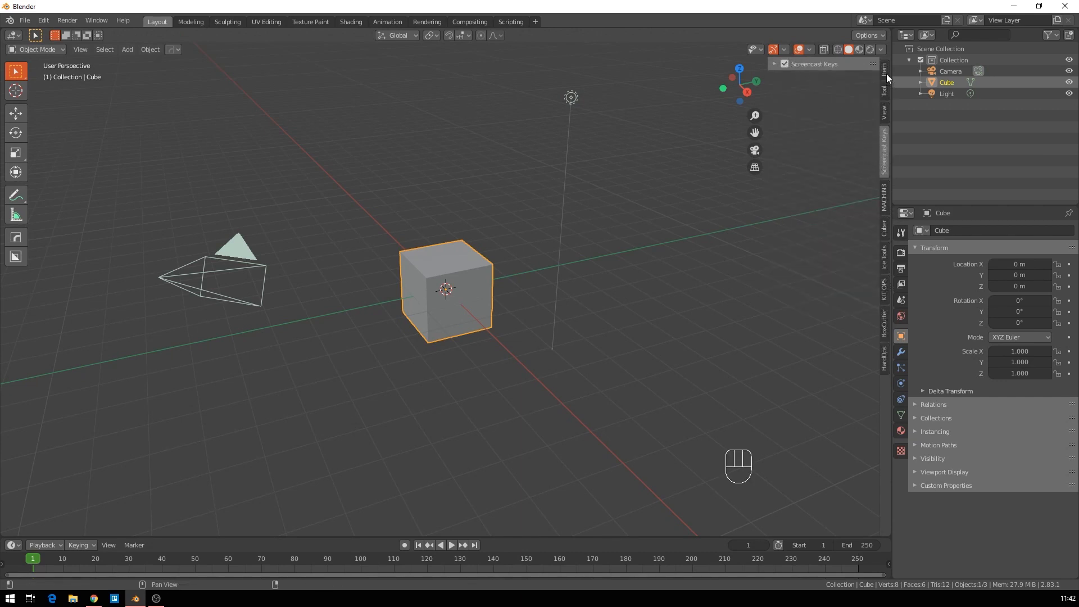
Look over the BoxCutter and HardOps sections of the viewport sidebar, returning to BoxCutter.
click(884, 324)
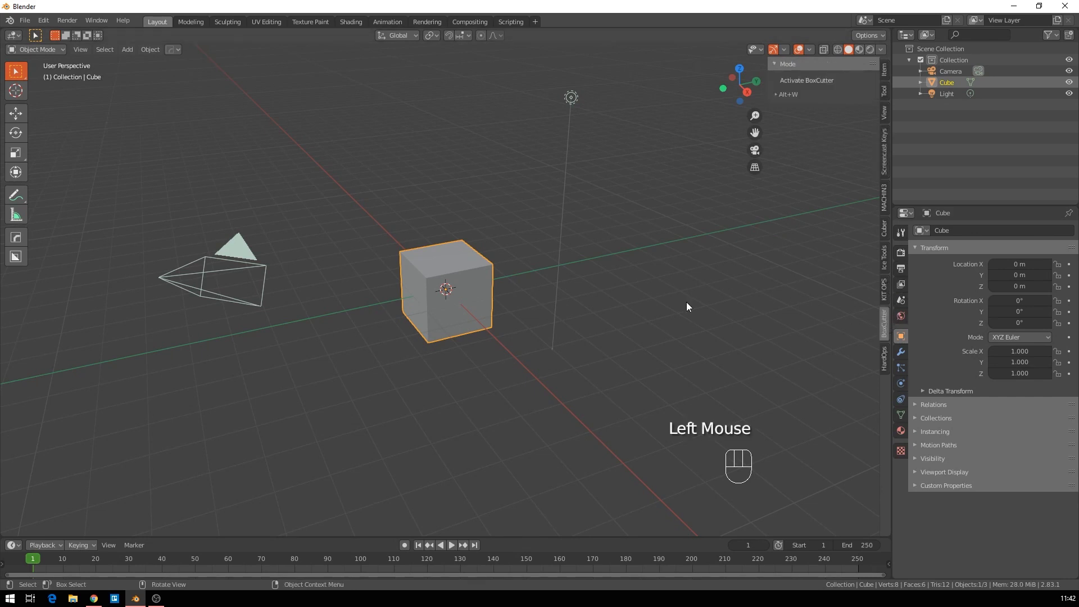
click(883, 362)
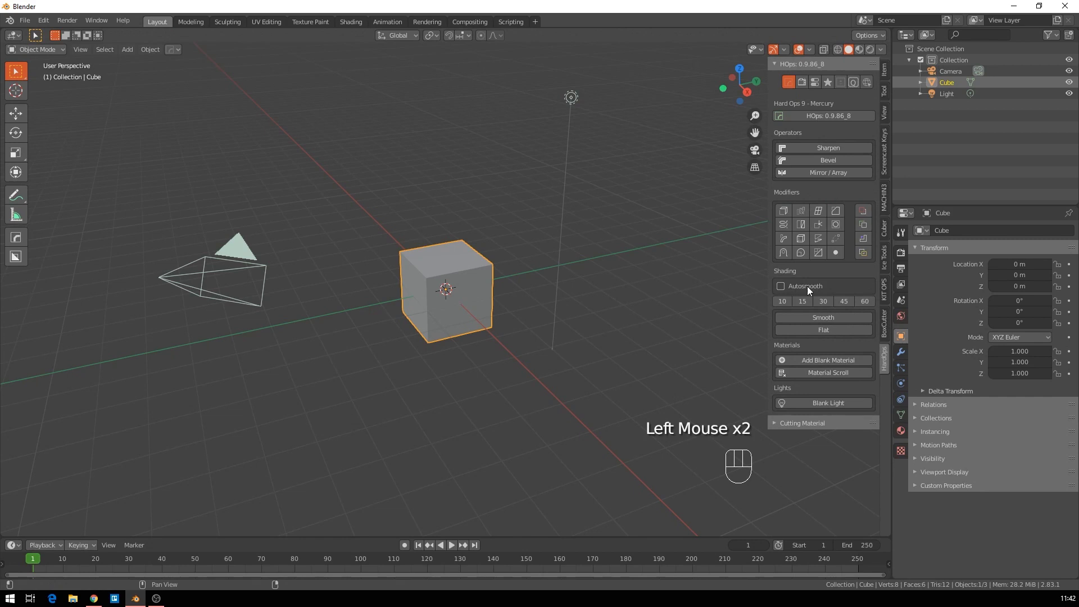
click(884, 336)
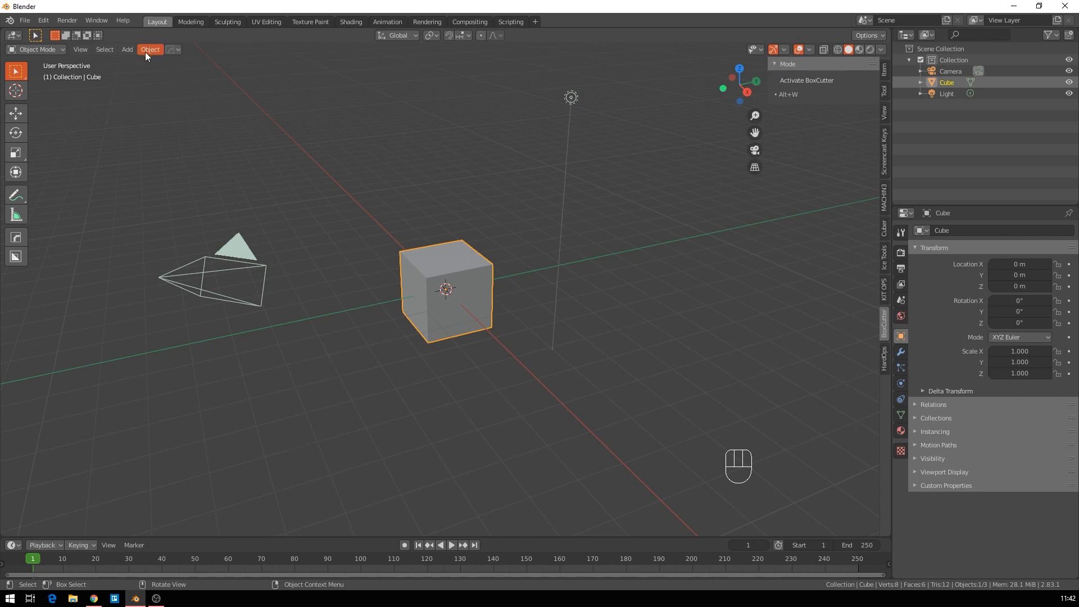
Review the pages of the Hard Ops header popover, including render settings, opt-in options, hotkeys and KPACKS inserts.
click(174, 50)
click(173, 50)
click(160, 74)
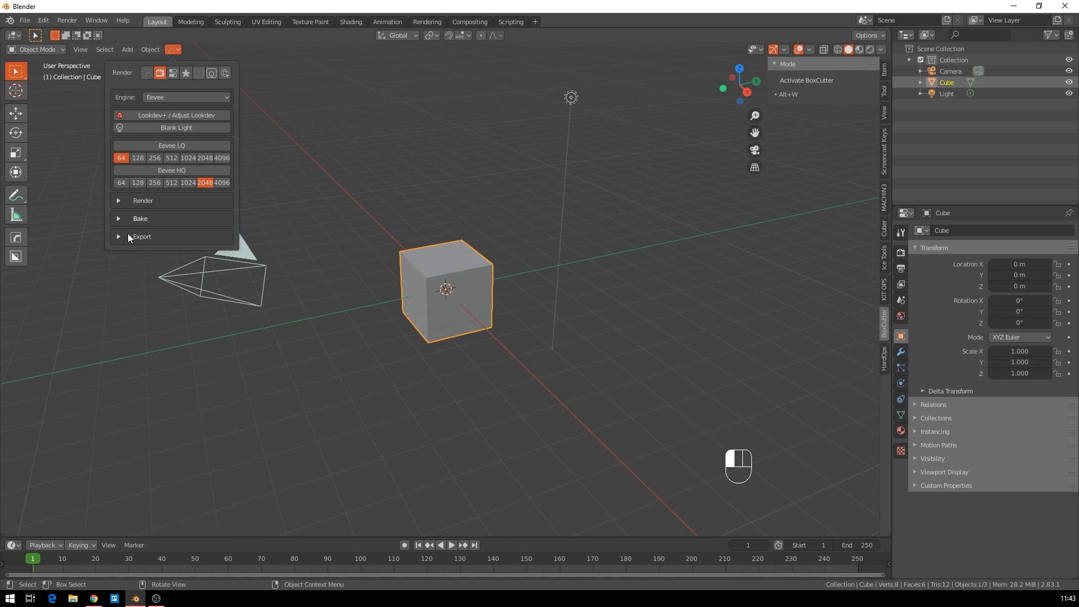
click(172, 73)
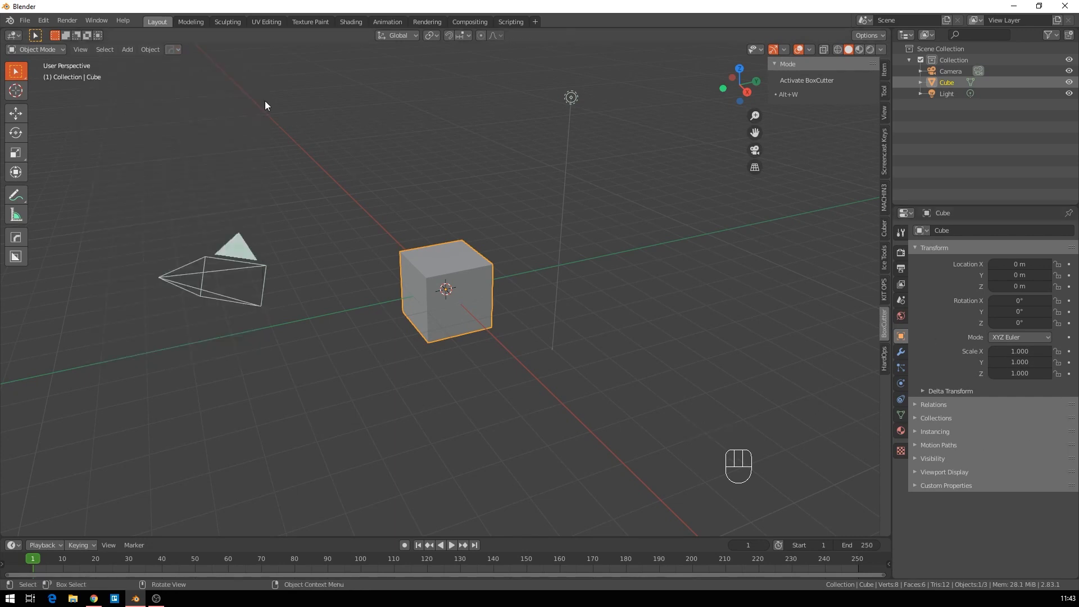
click(173, 51)
click(208, 74)
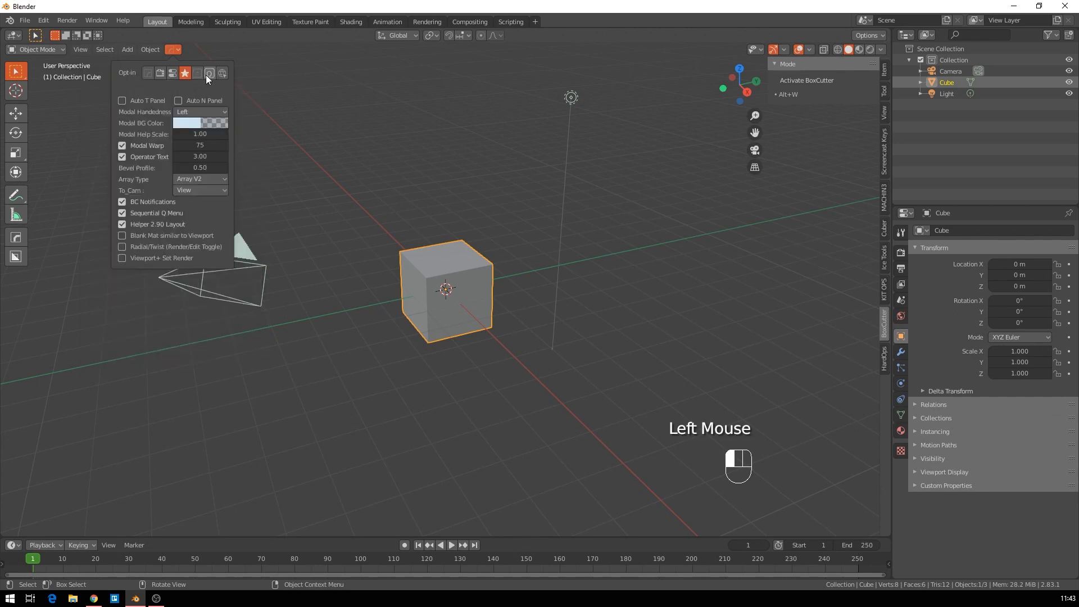
click(209, 73)
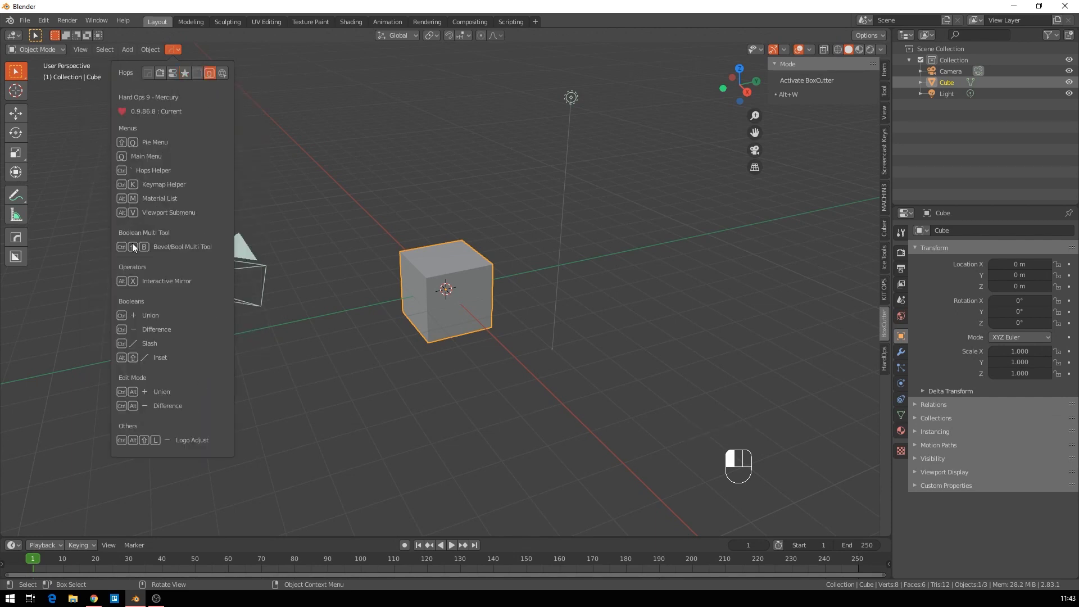
click(200, 73)
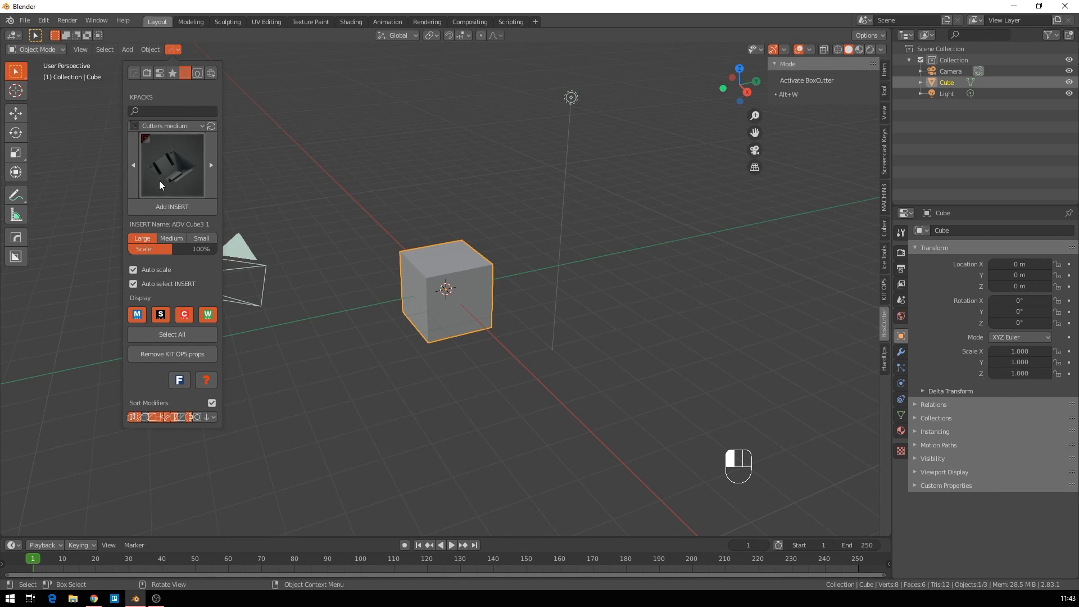
click(211, 74)
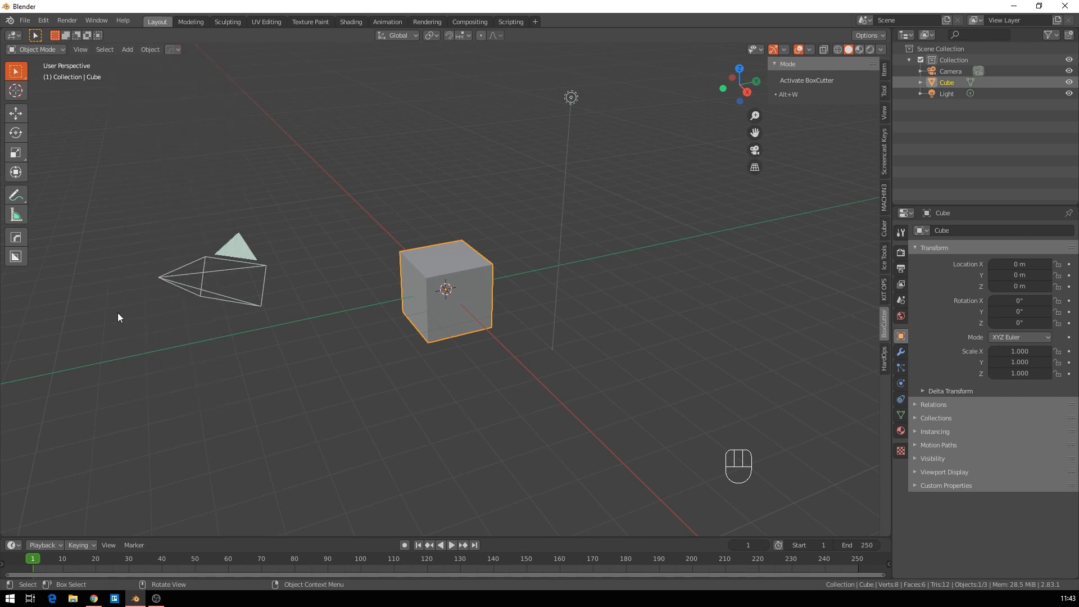
Activate the BoxCutter tool and toggle between BoxCutter and HardOps, ending with HardOps active.
click(16, 259)
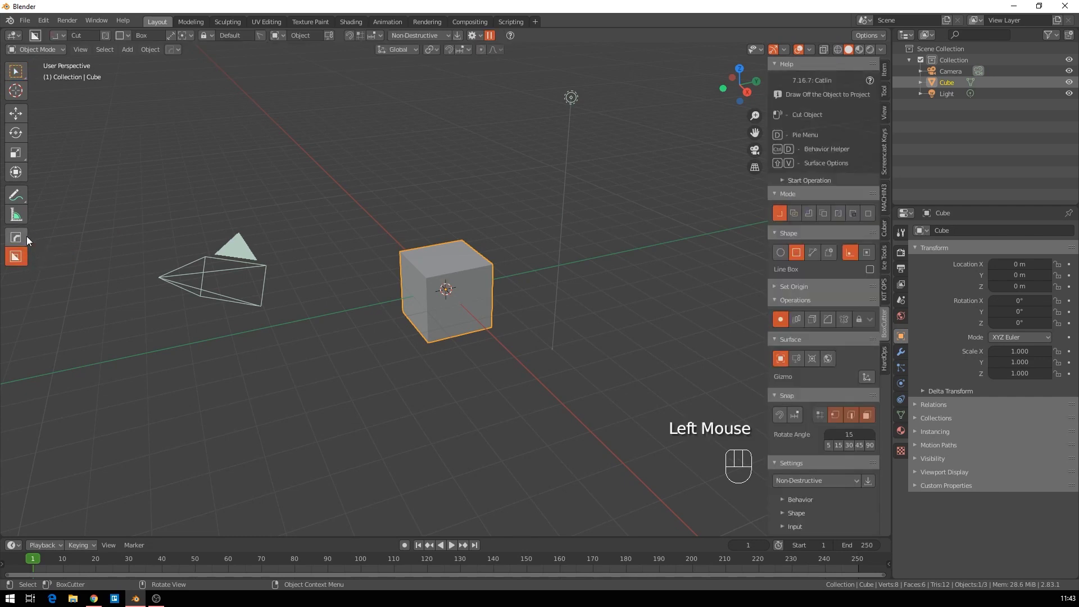
click(17, 257)
click(18, 260)
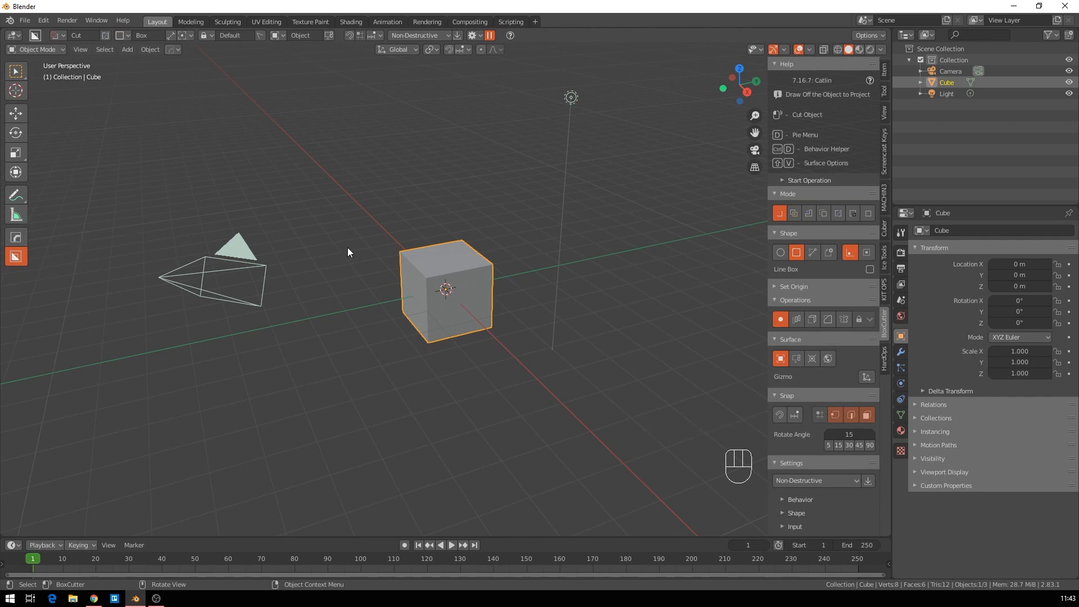
key(alt+w)
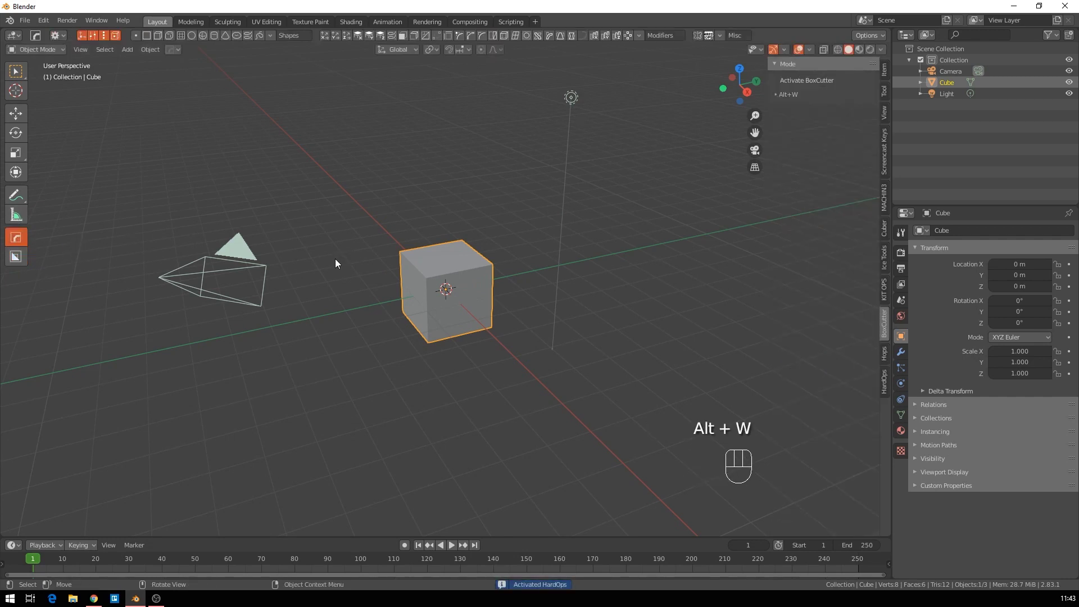
key(alt)
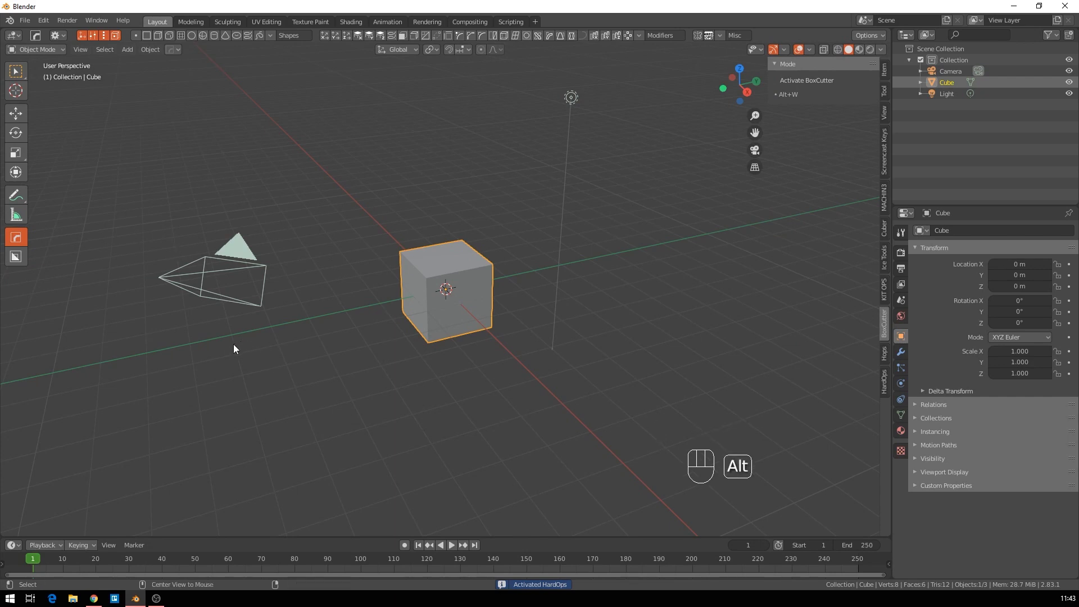
key(alt+w)
key(alt)
key(alt+w)
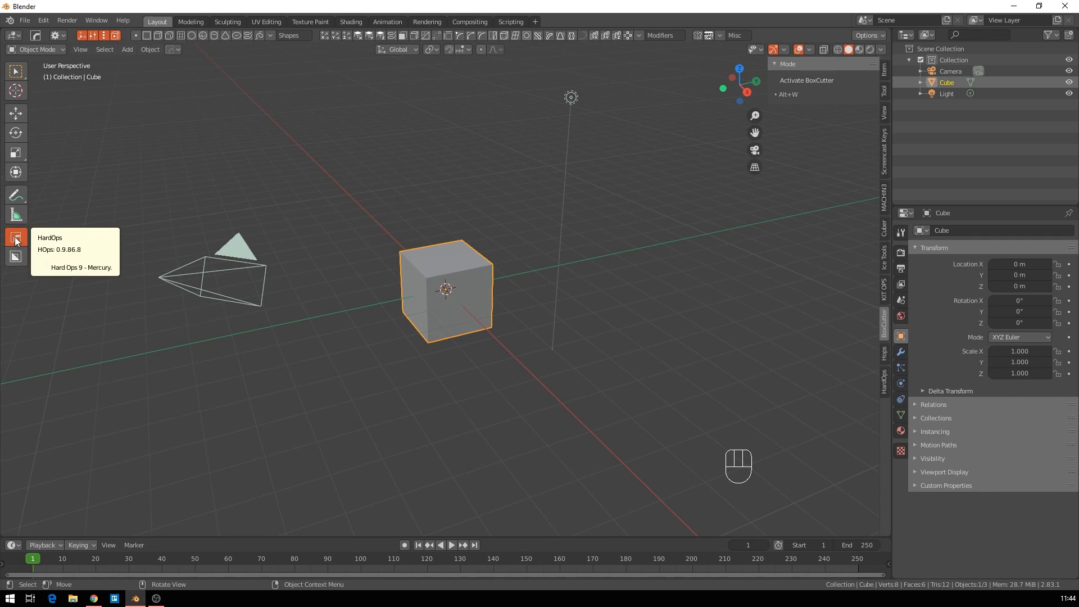
Delete the camera and the light so only the default cube remains in the scene.
click(249, 258)
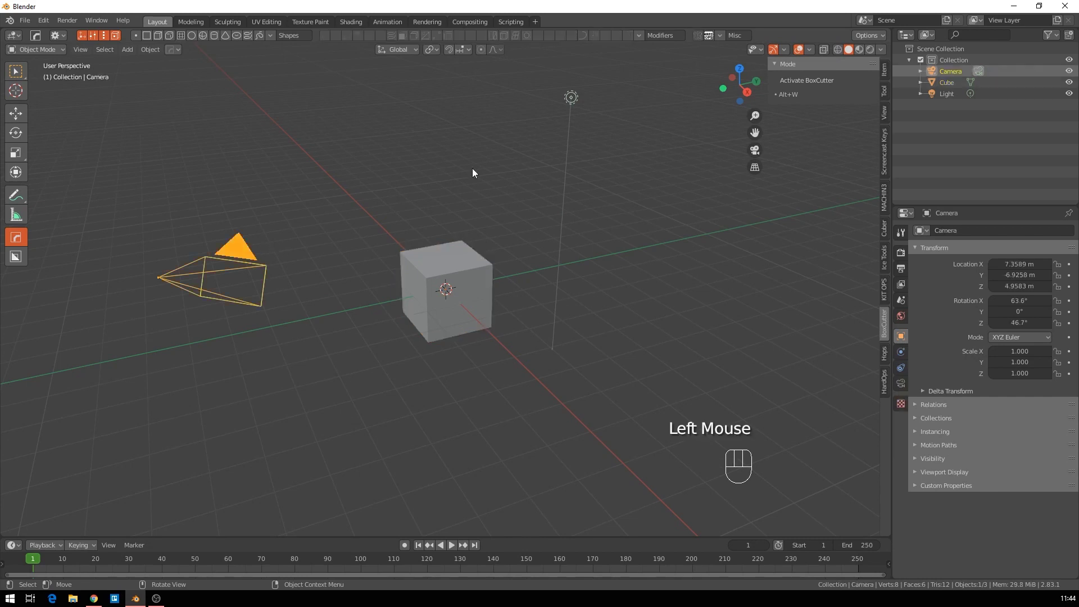
shift+click(571, 98)
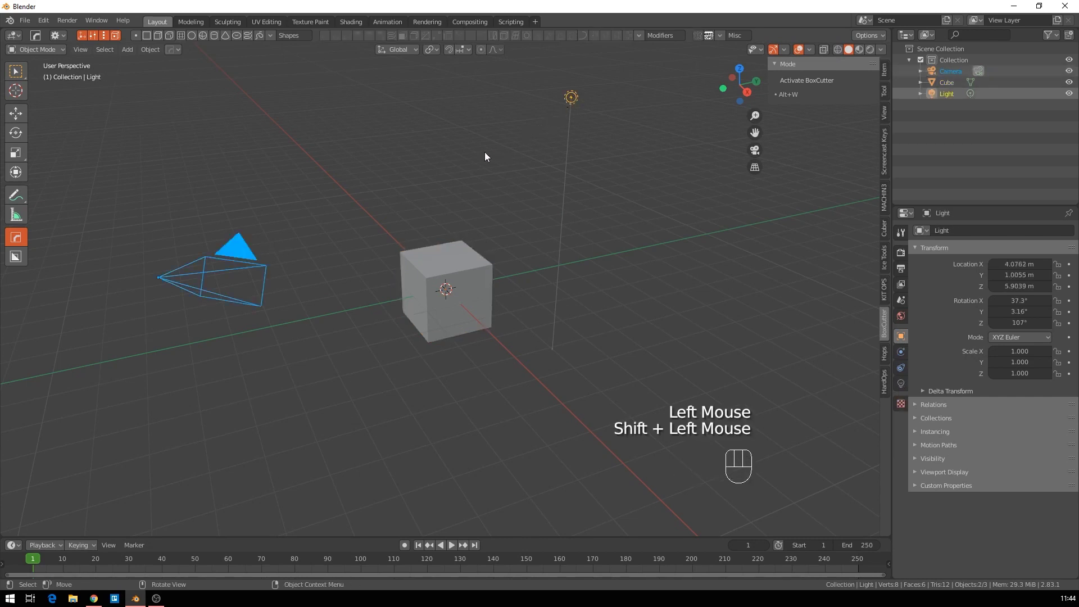
key(Delete)
middle_drag(386, 261, 403, 283)
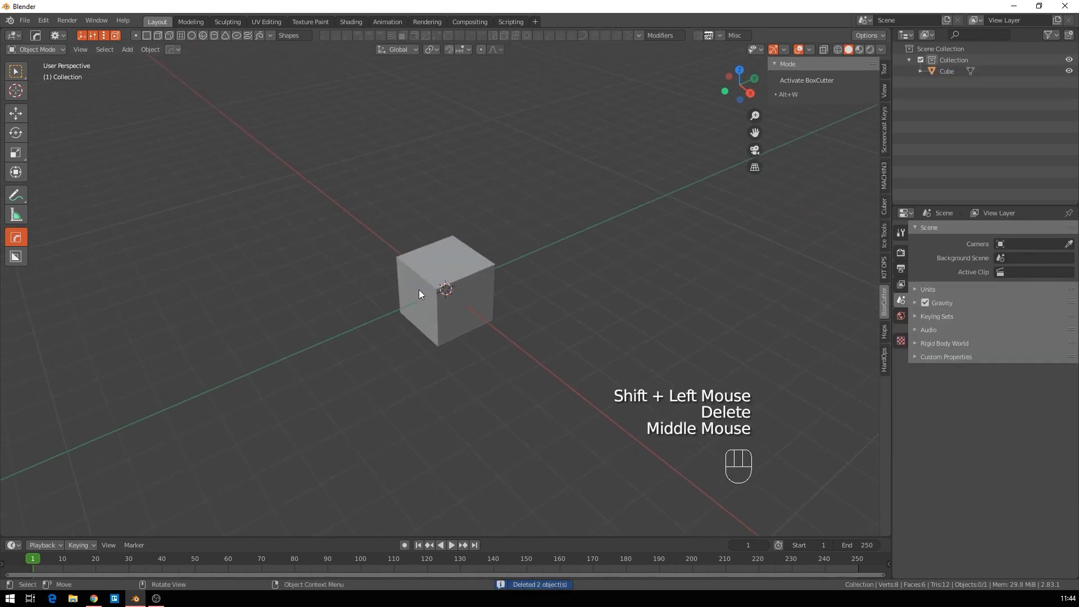
scroll(422, 298, up, 3)
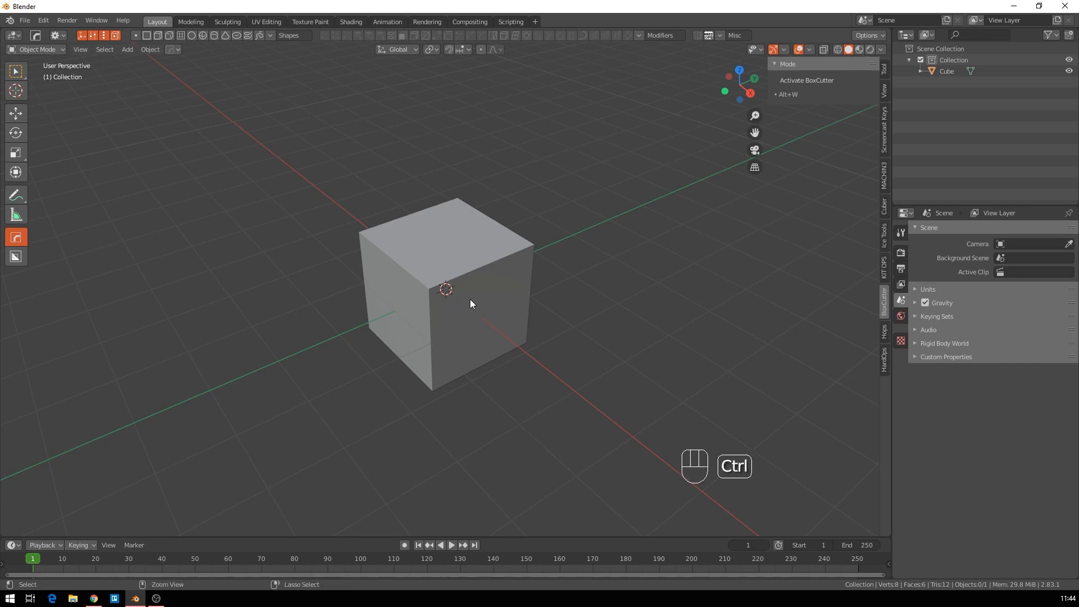
Open the HOps Helper, move it beside the cube, and enable Apply crease and Apply seam in the Sharp Options.
key(ctrl+grave)
drag(464, 305, 591, 136)
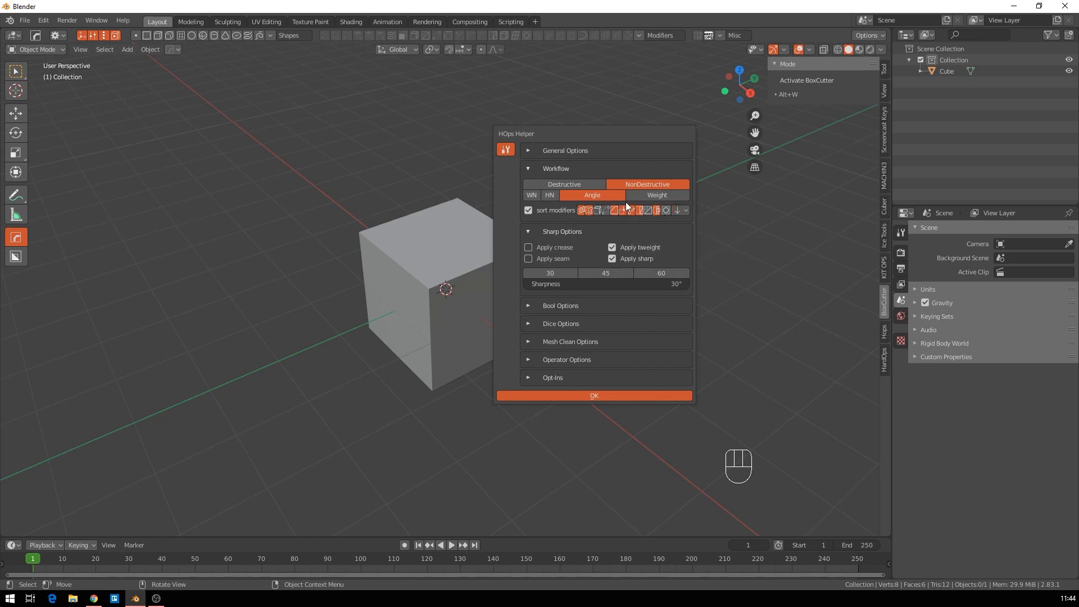
click(549, 260)
Review the Bool Options and Dice Options in the HOps Helper, collapsing each section again.
click(527, 306)
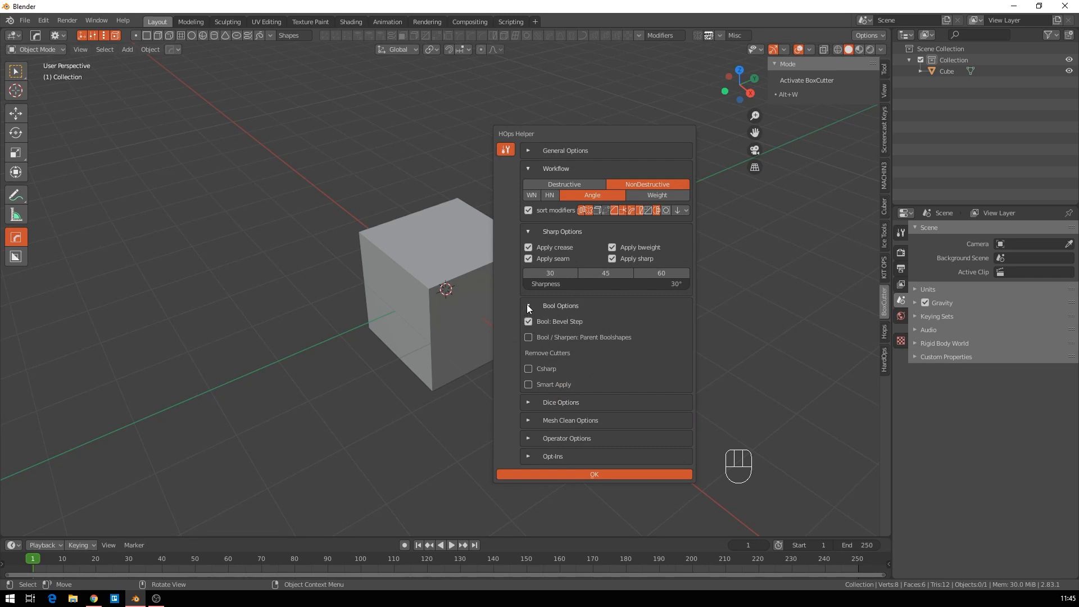
click(527, 305)
click(527, 323)
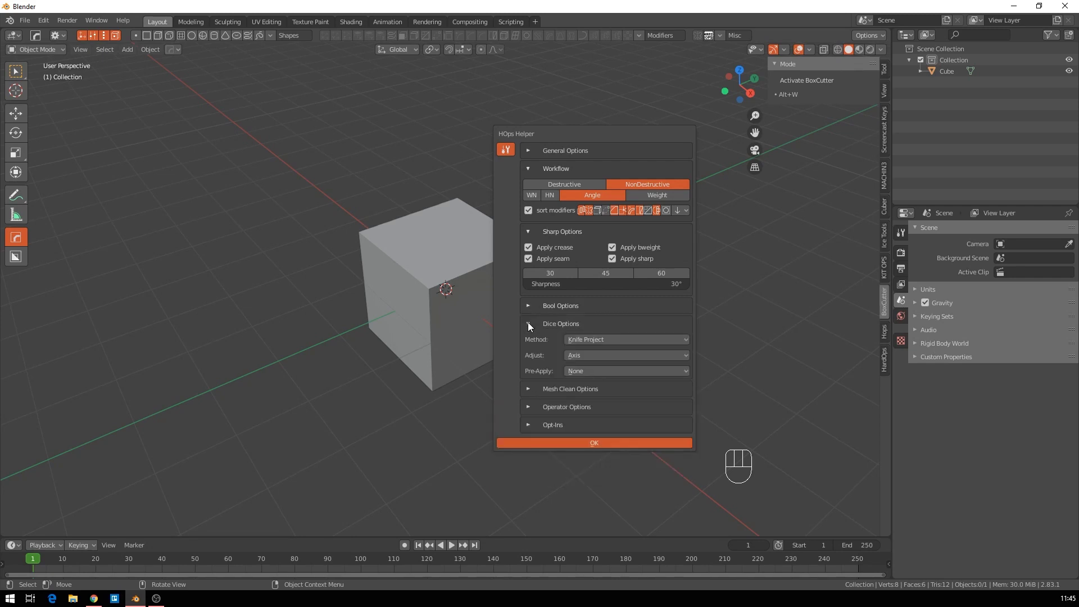
click(527, 323)
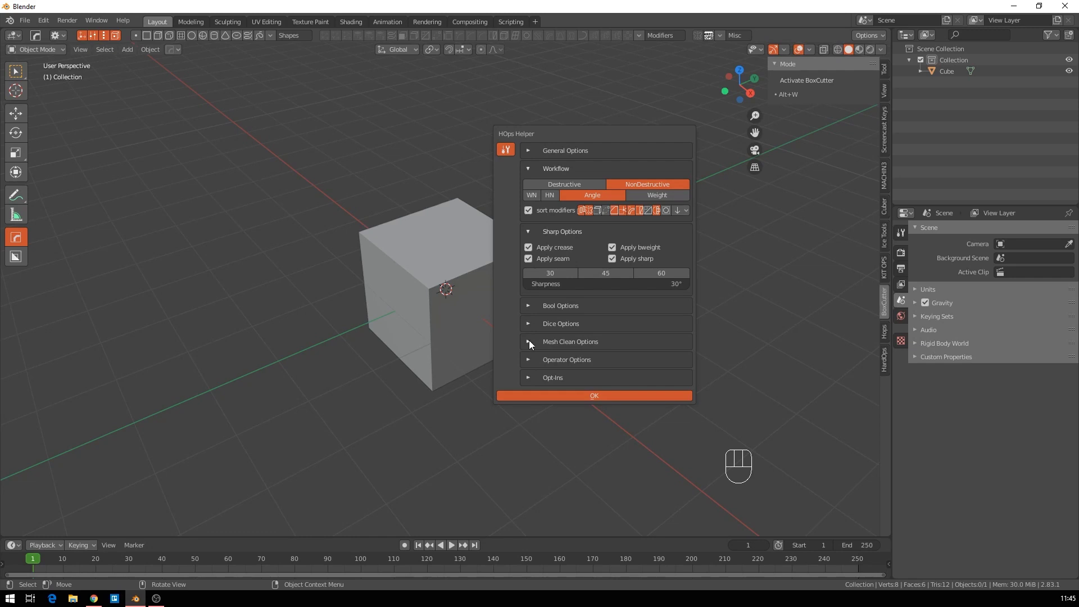
click(529, 341)
click(531, 342)
click(531, 324)
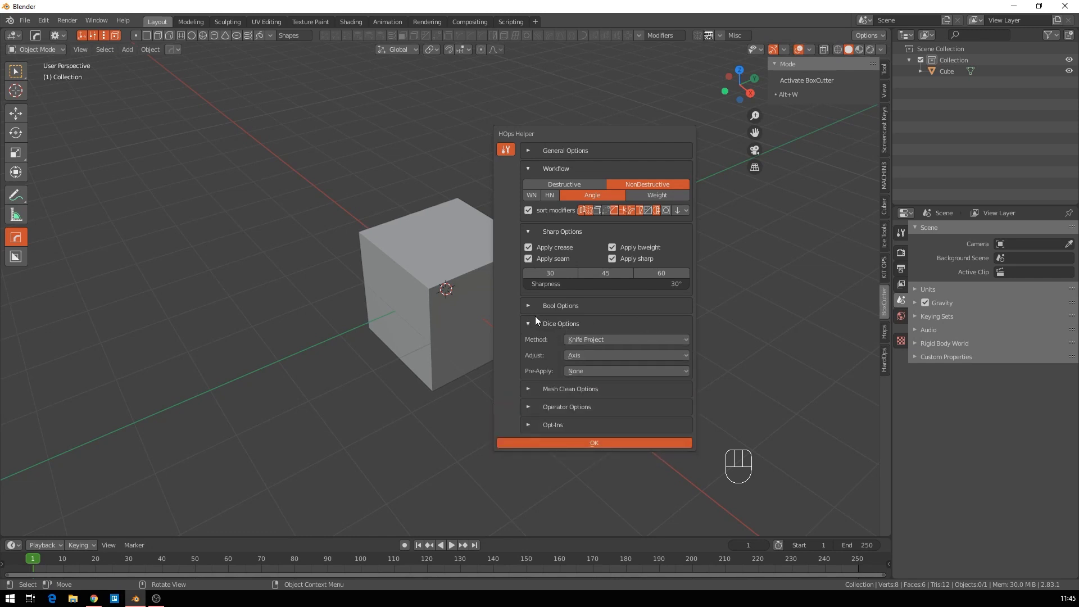
click(528, 324)
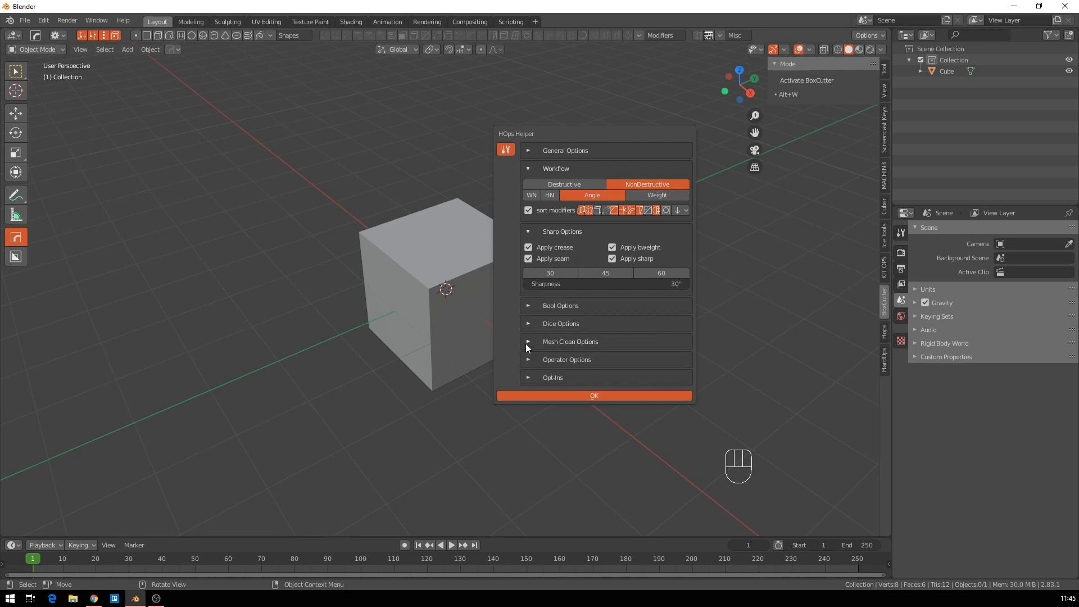
Review the Mesh Clean Options, Operator Options and Opt-Ins in the HOps Helper, collapsing each section again.
click(529, 343)
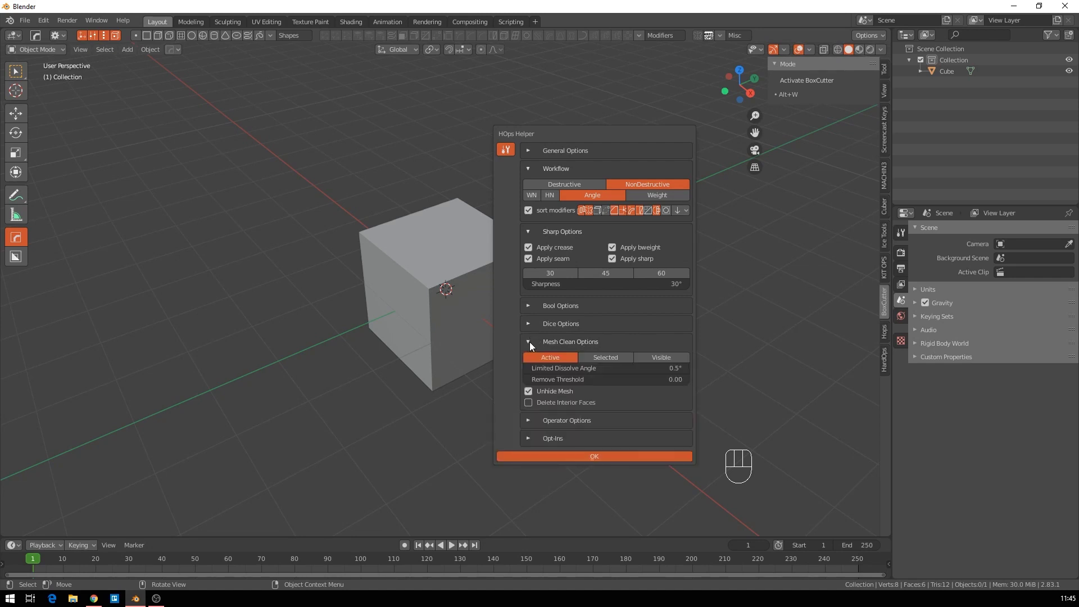
click(529, 342)
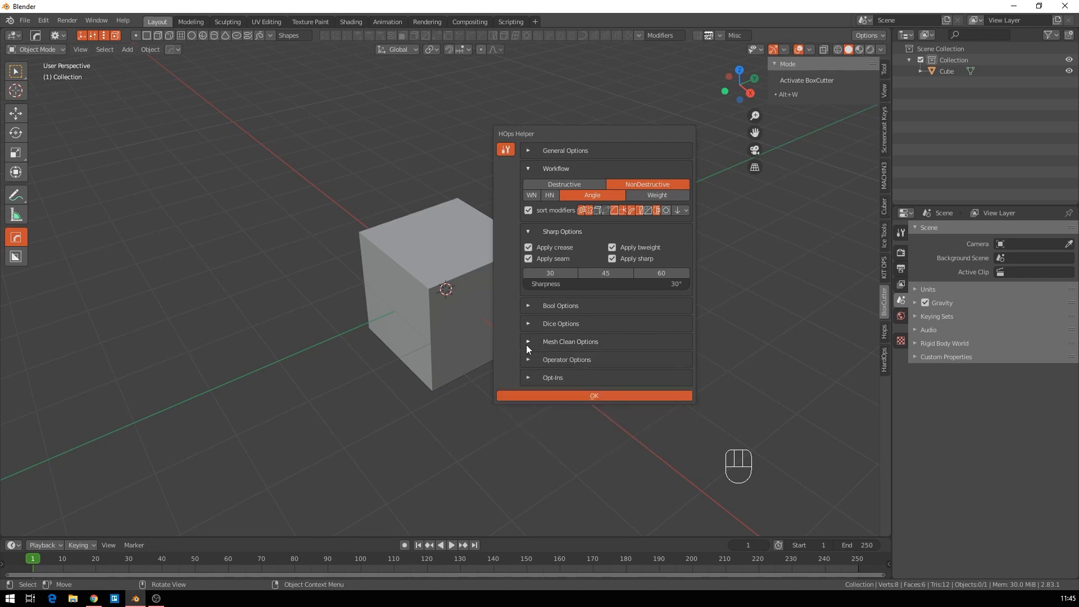
click(528, 362)
click(528, 362)
click(529, 377)
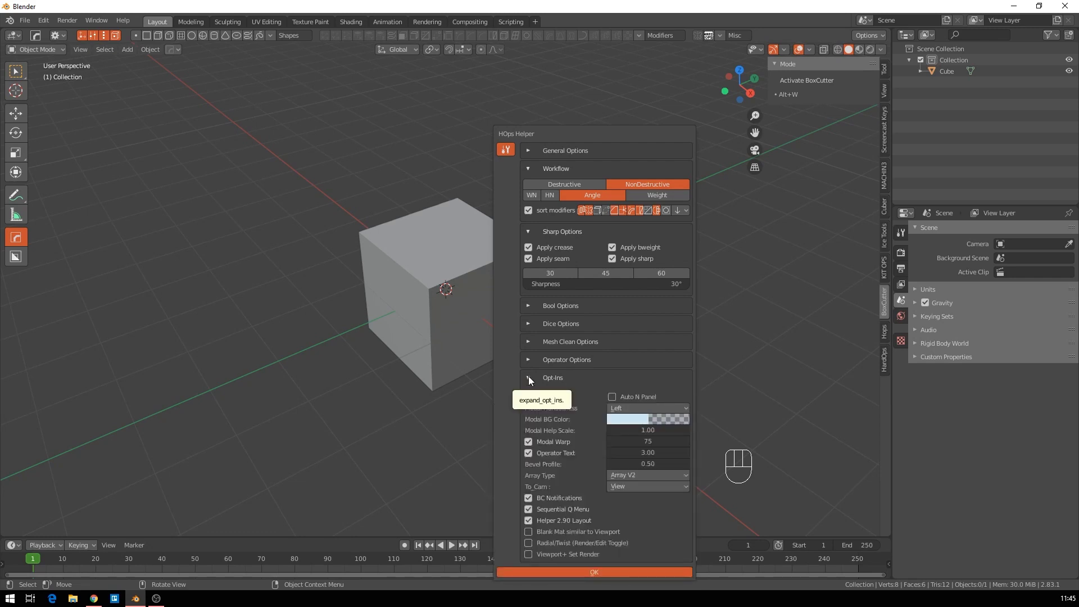
click(526, 377)
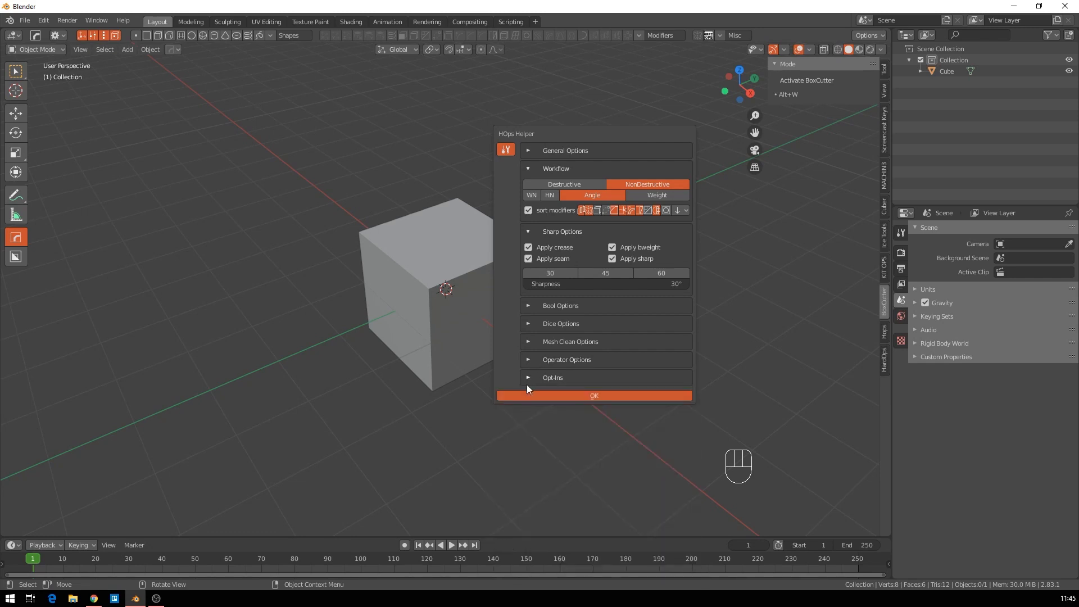
Close the HOps Helper, select the cube, and reopen the helper for it.
click(531, 393)
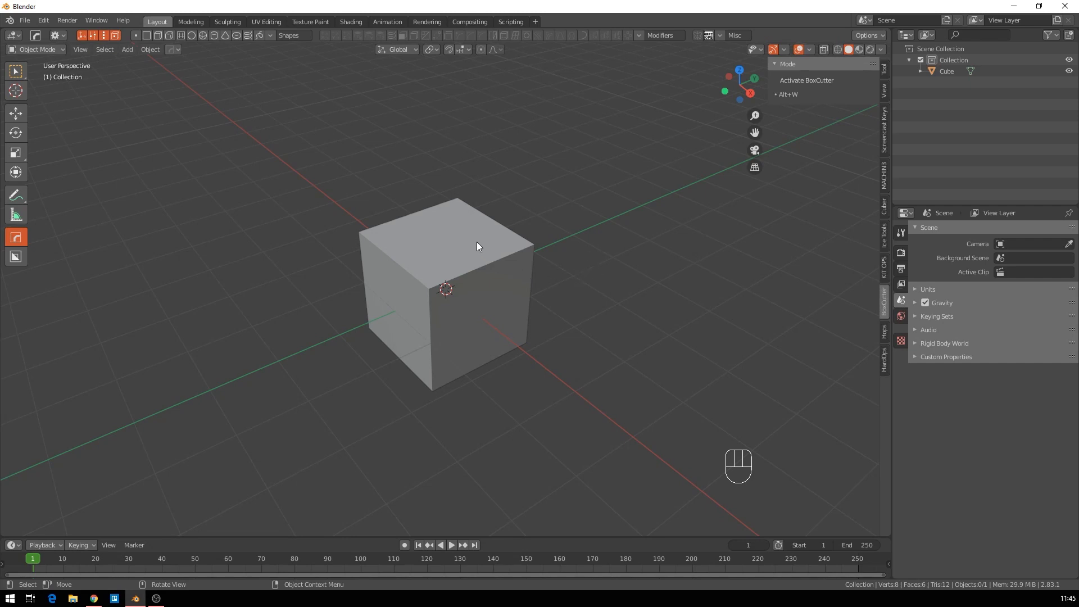
click(462, 235)
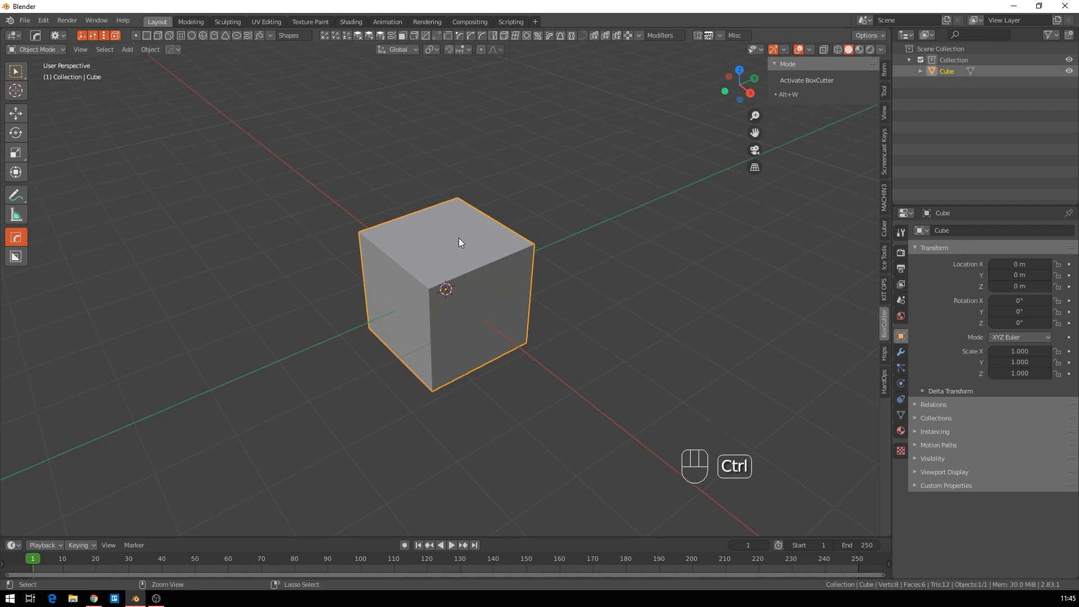
key(ctrl+grave)
drag(460, 235, 563, 119)
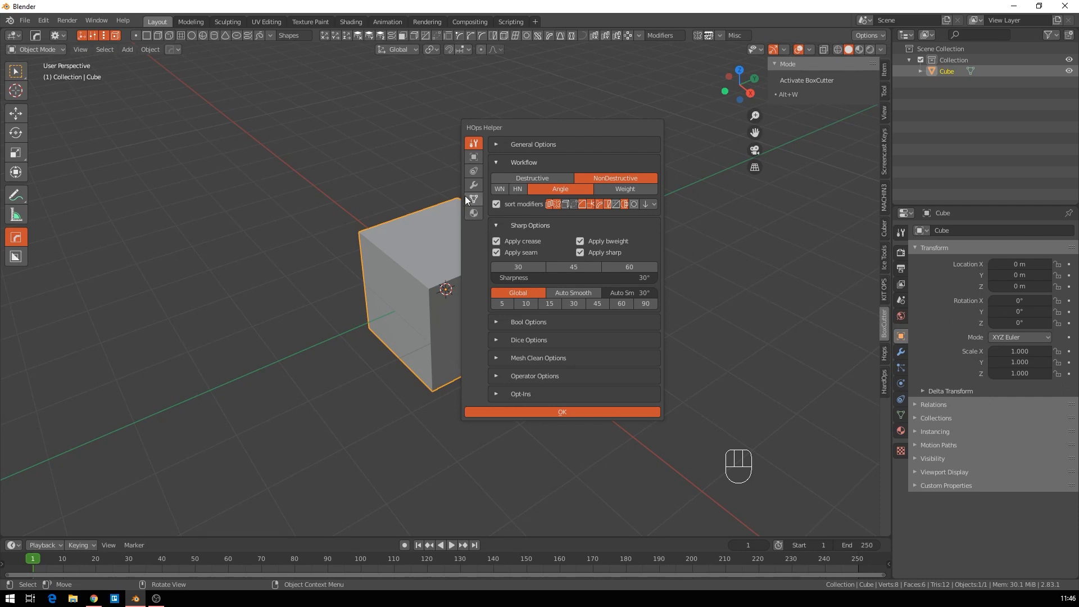
Review the object, constraint, modifier, mesh data and material settings of the cube in the HOps Helper and close it.
click(473, 157)
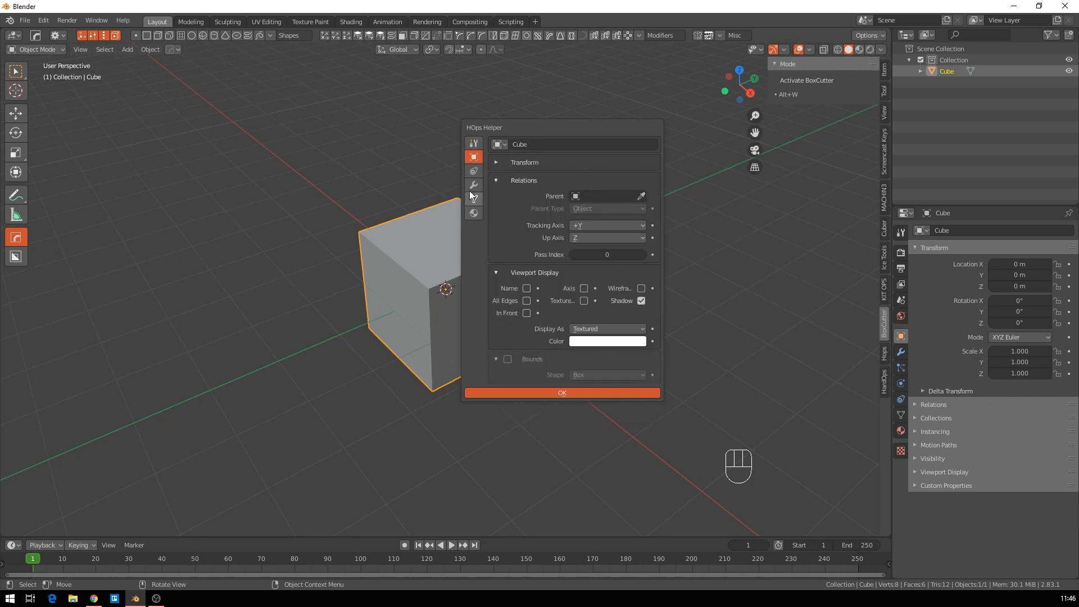
click(473, 171)
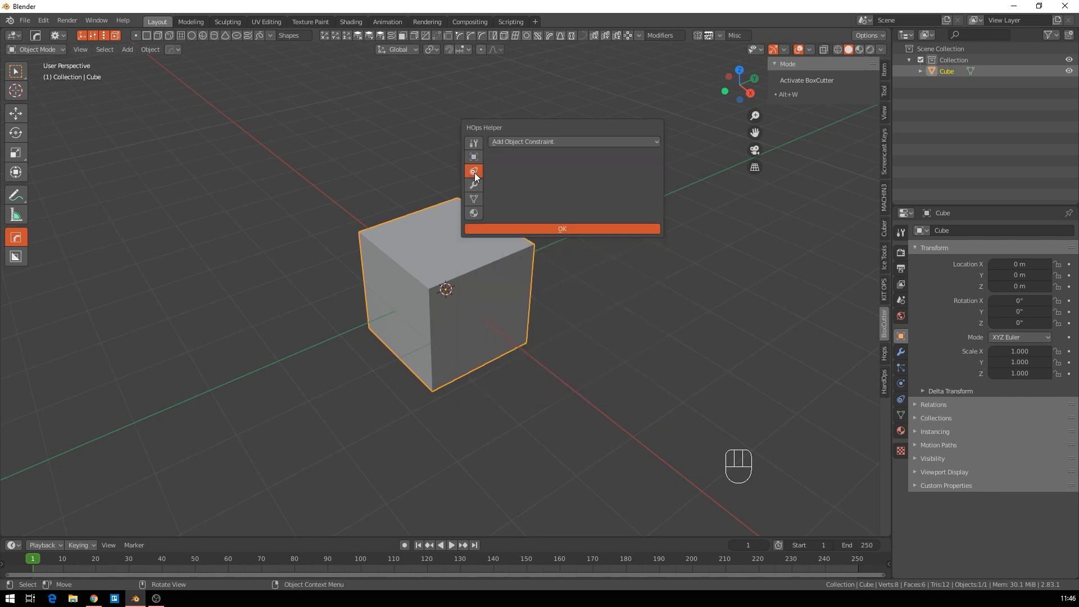
click(474, 185)
click(474, 200)
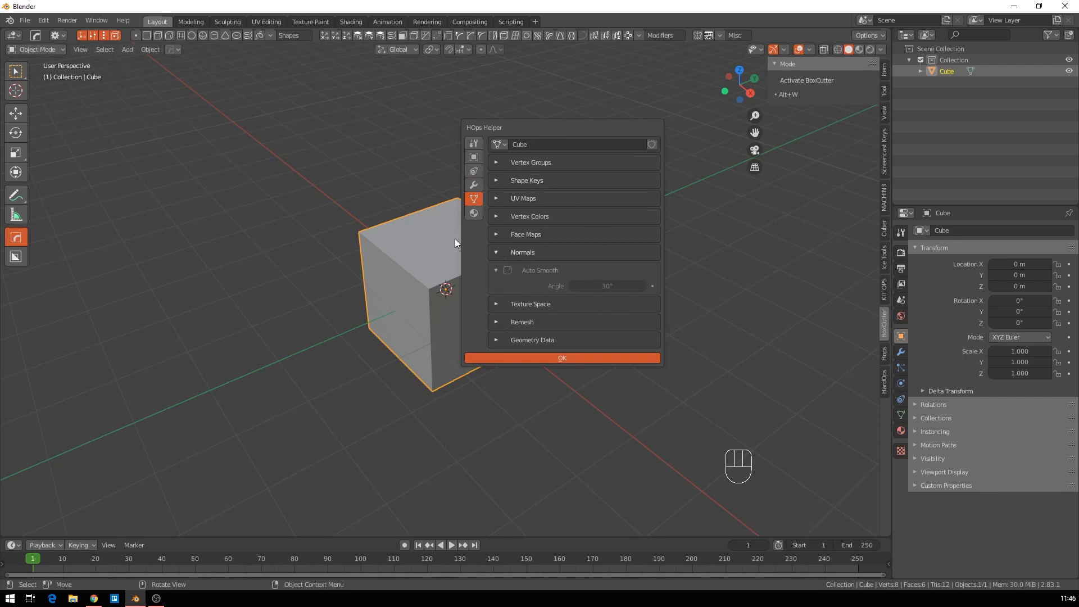
click(474, 214)
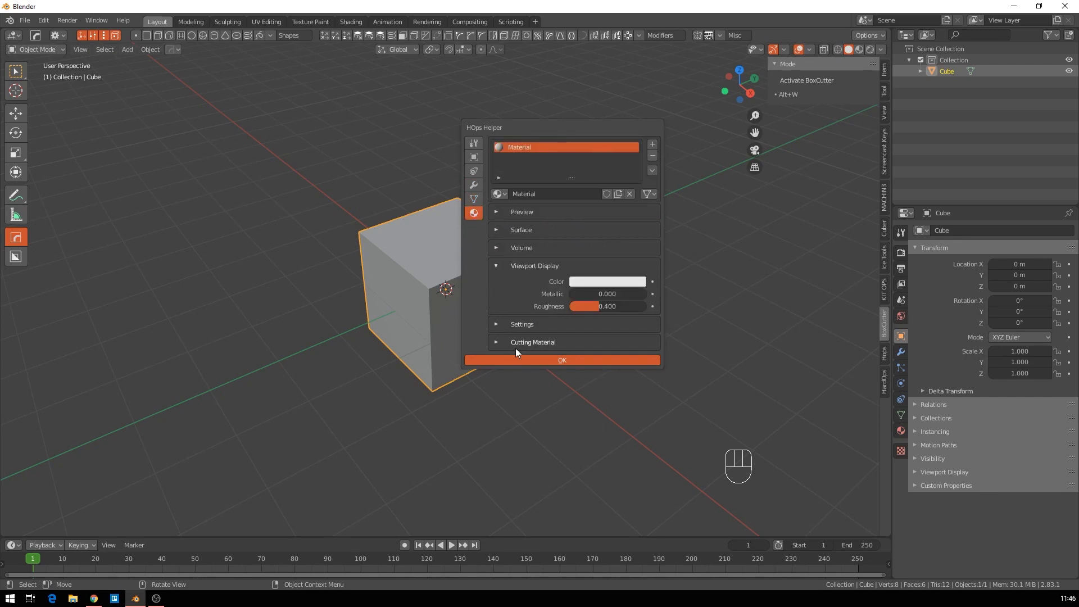
click(557, 362)
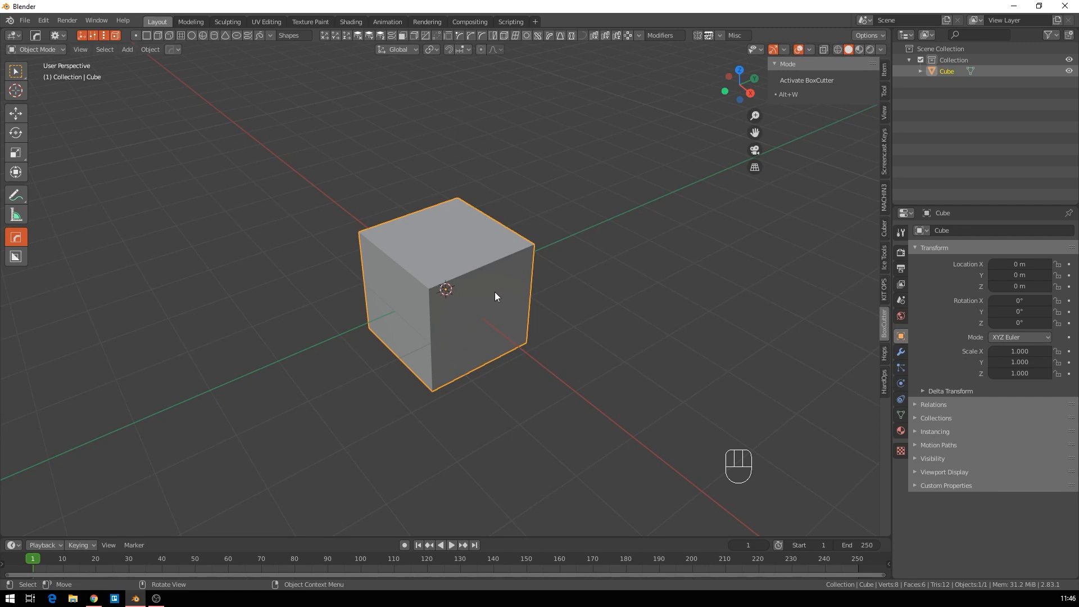
Show the 3D viewport full screen and check the modifier and mesh data settings in the HOps Helper beside the cube.
key(ctrl+alt)
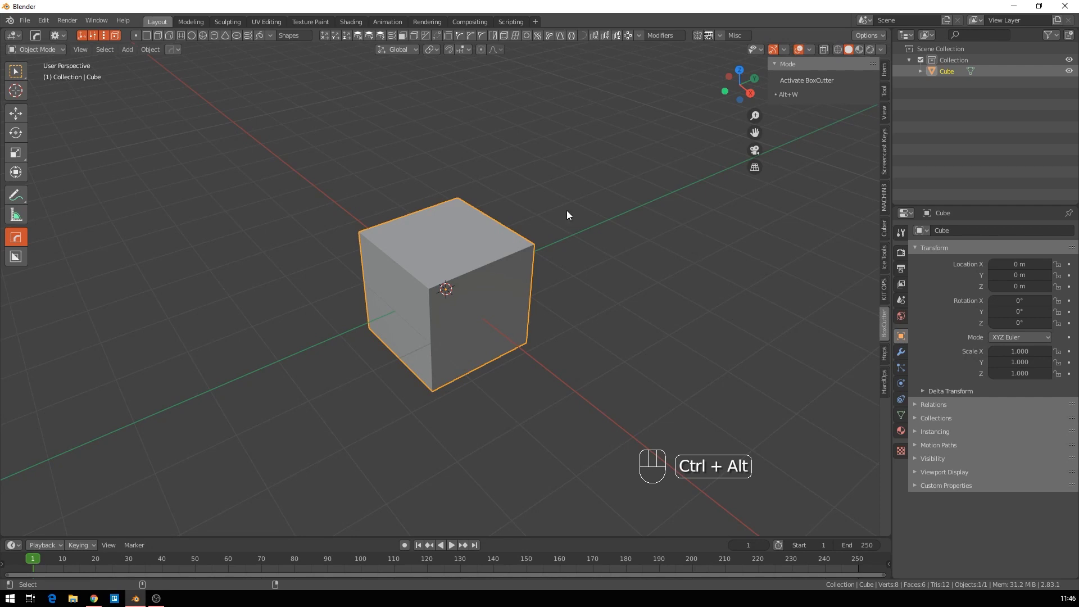
key(ctrl+alt+space)
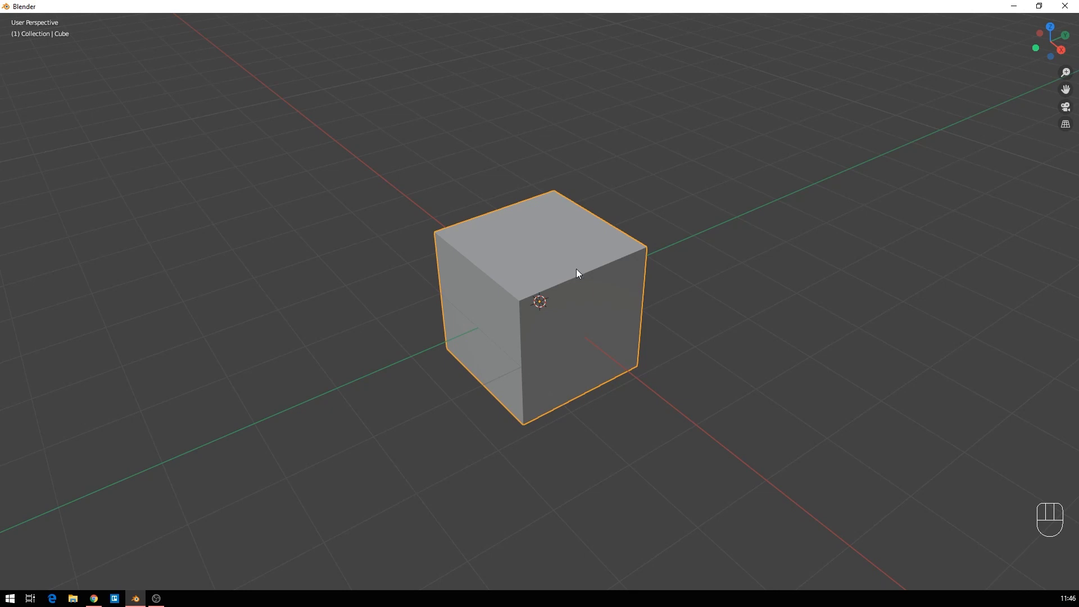
key(ctrl+grave)
drag(683, 300, 816, 190)
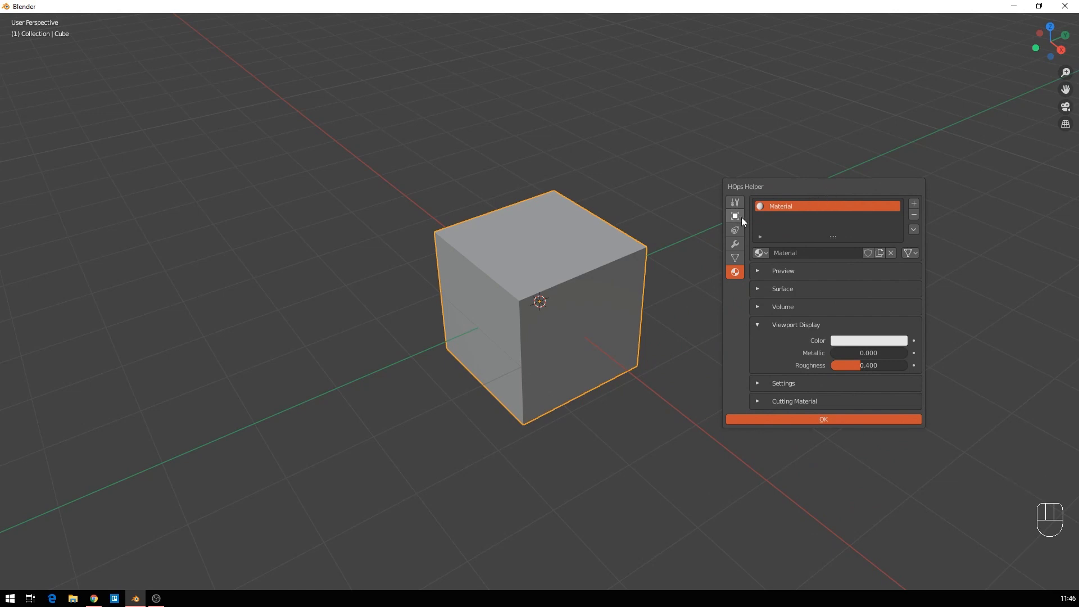
click(738, 235)
click(737, 247)
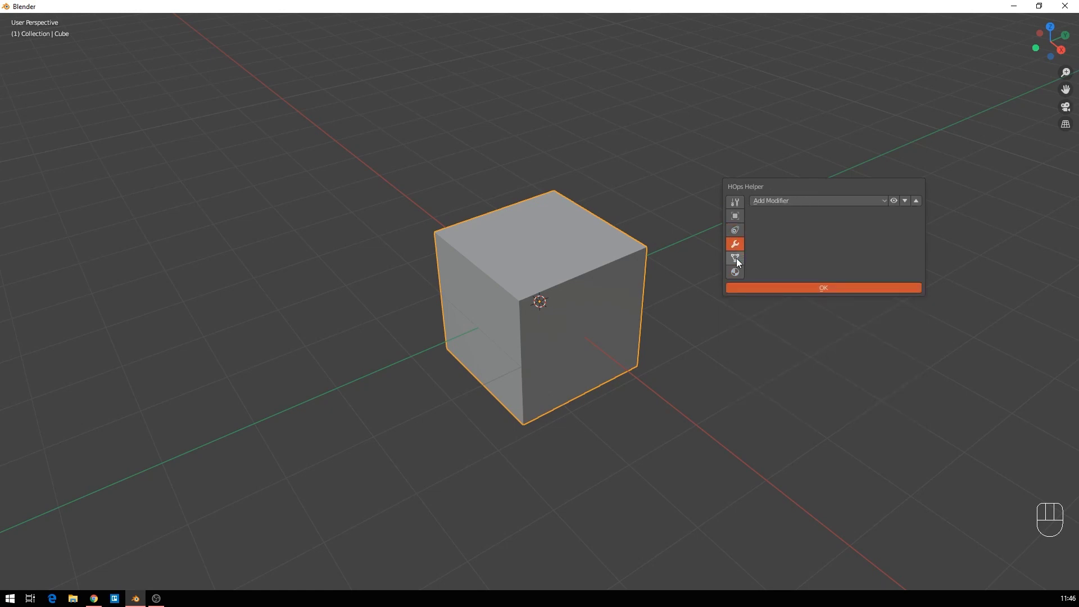
click(736, 258)
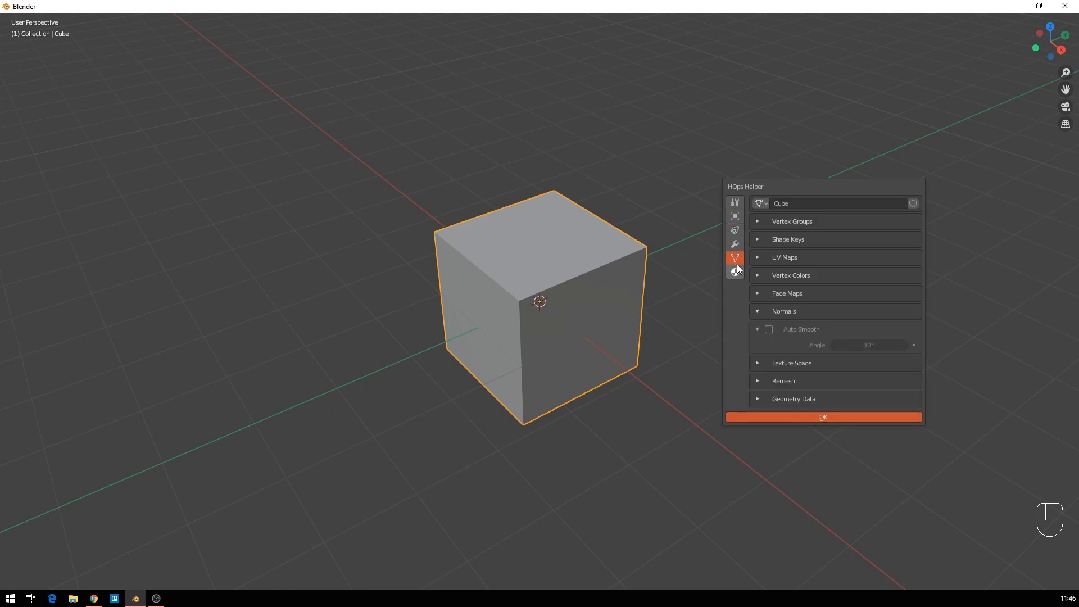
Try a Bevel modifier with a 0.07 m offset on the cube from the HOps Helper, then remove it and close the helper.
click(733, 243)
click(771, 201)
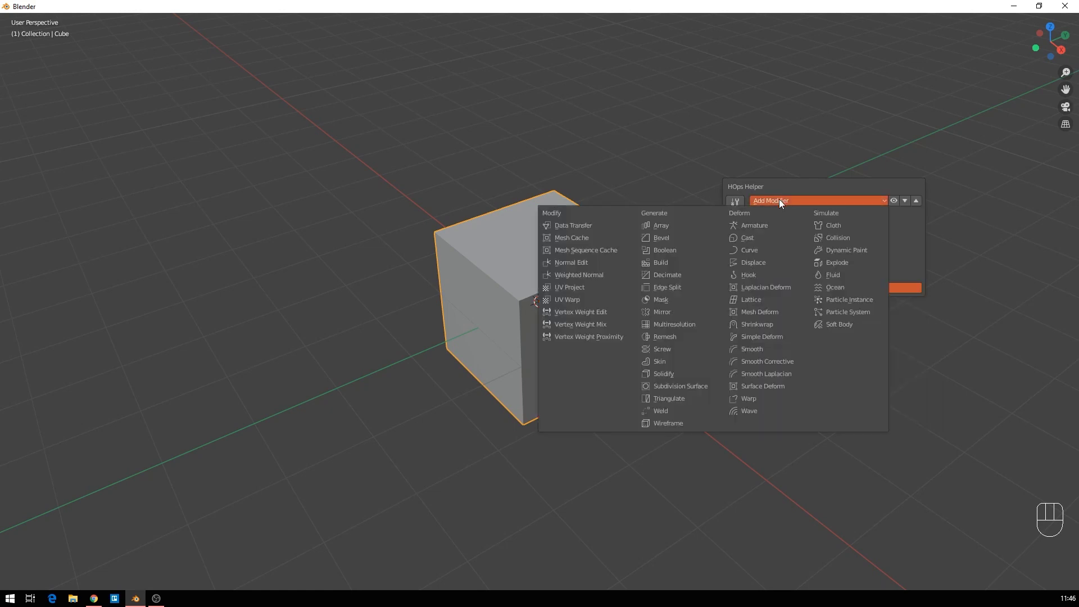
click(666, 239)
drag(832, 252, 912, 234)
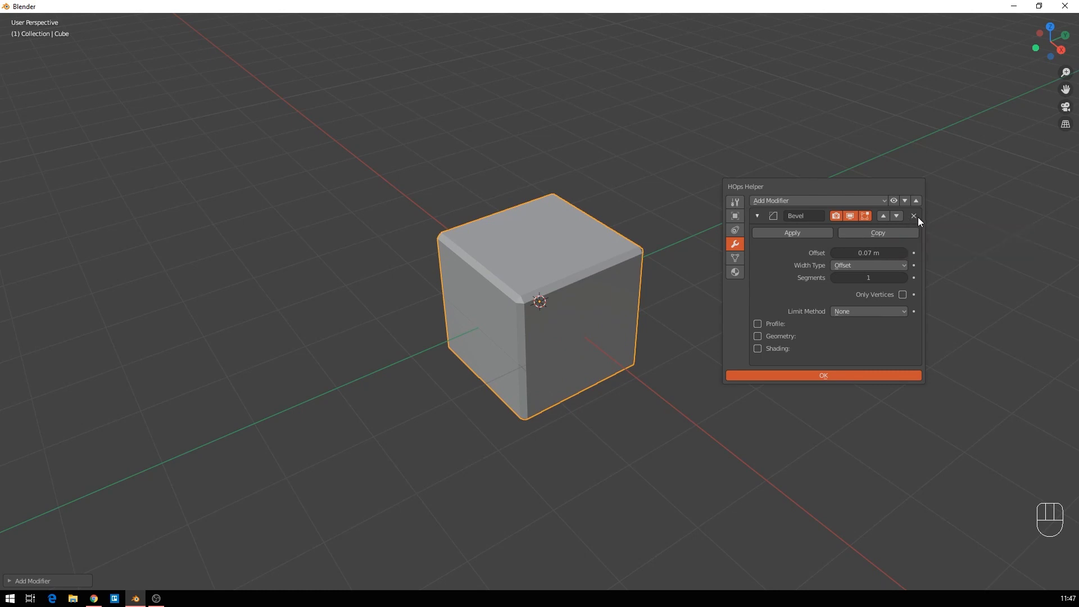
click(916, 216)
click(821, 289)
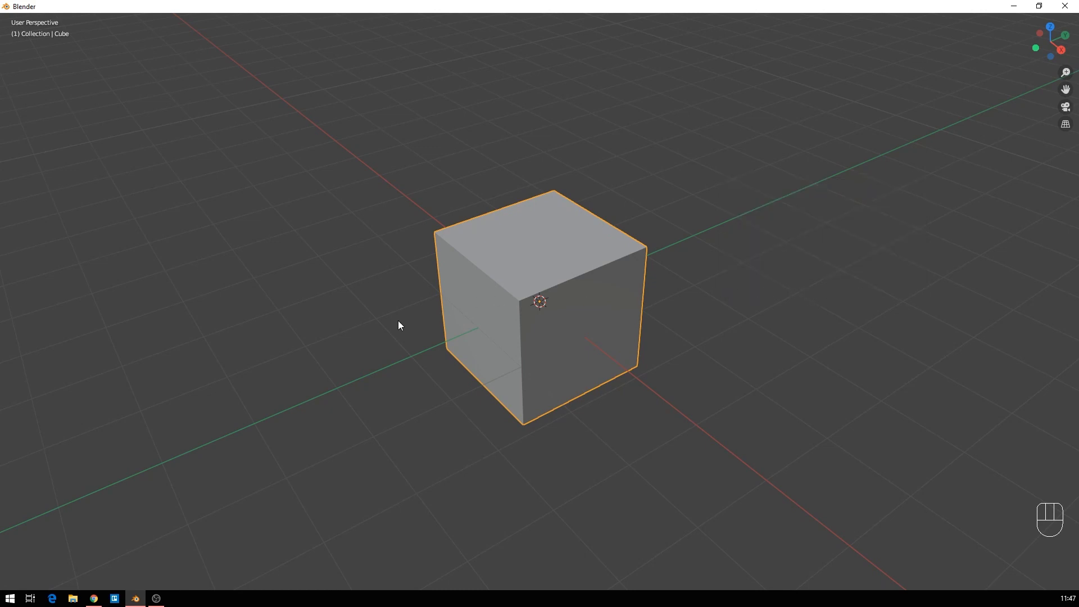
Restore the full workspace layout from the full-screen viewport and reselect the cube.
key(ctrl+alt)
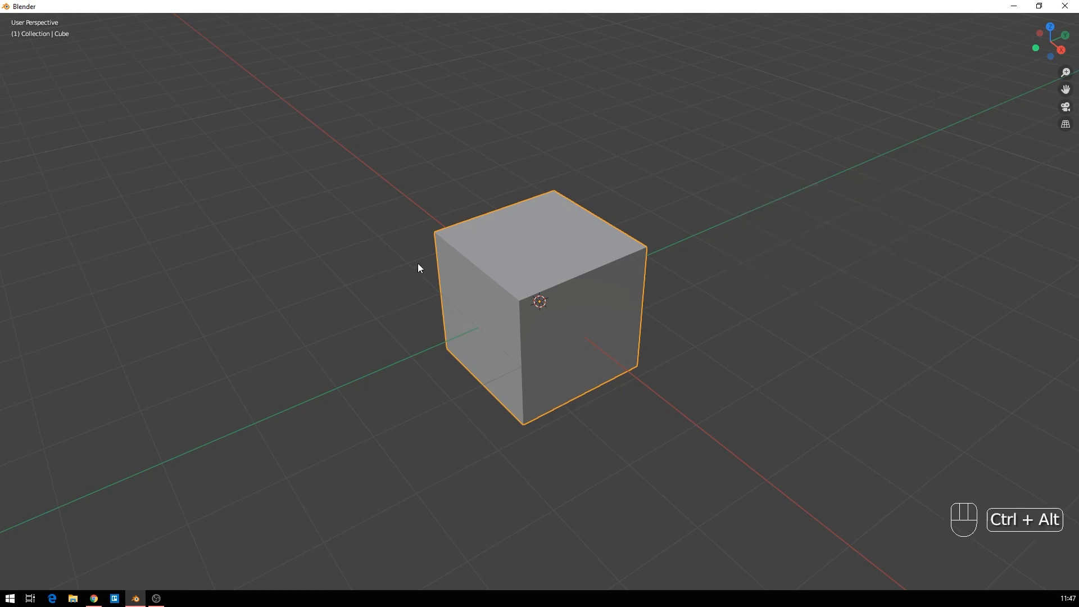
key(ctrl+alt+space)
click(744, 216)
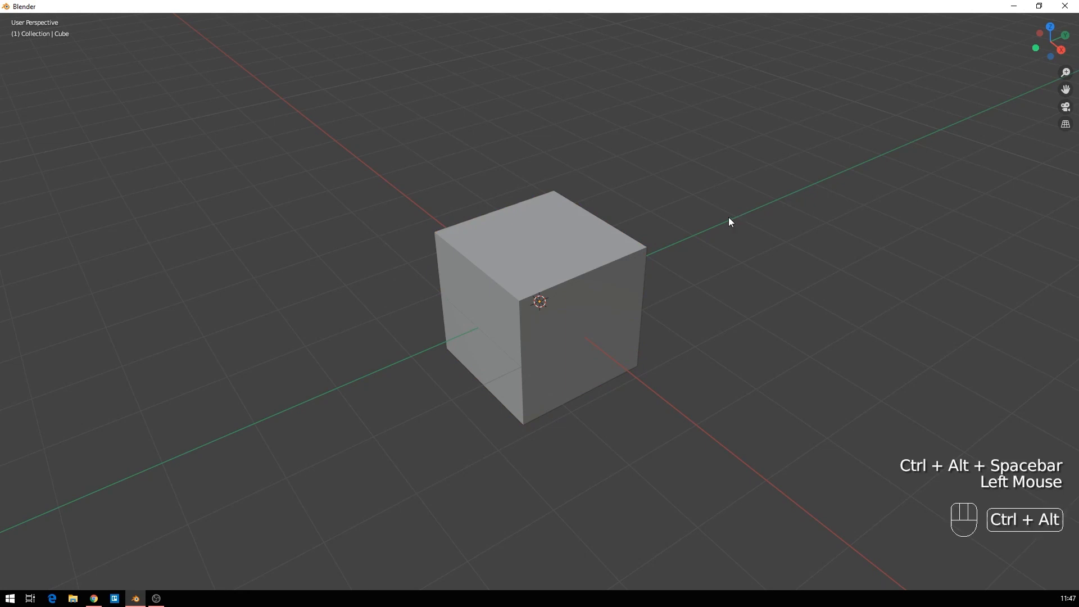
key(ctrl+alt+space)
click(455, 266)
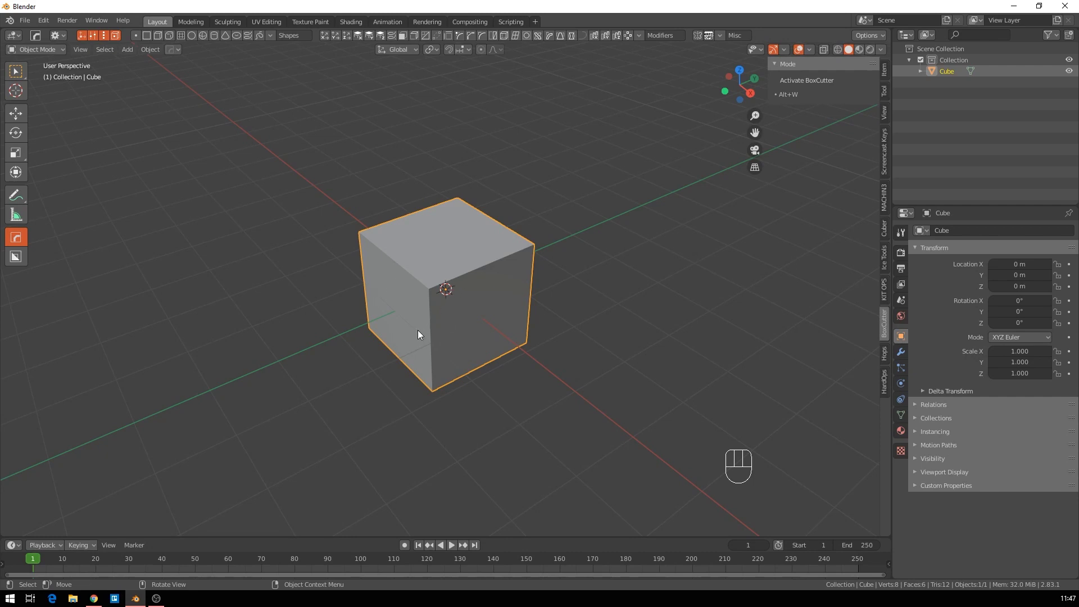
Compare the Hard Ops commands offered with the cube selected and with nothing selected, including Add Lights.
key(q)
click(590, 229)
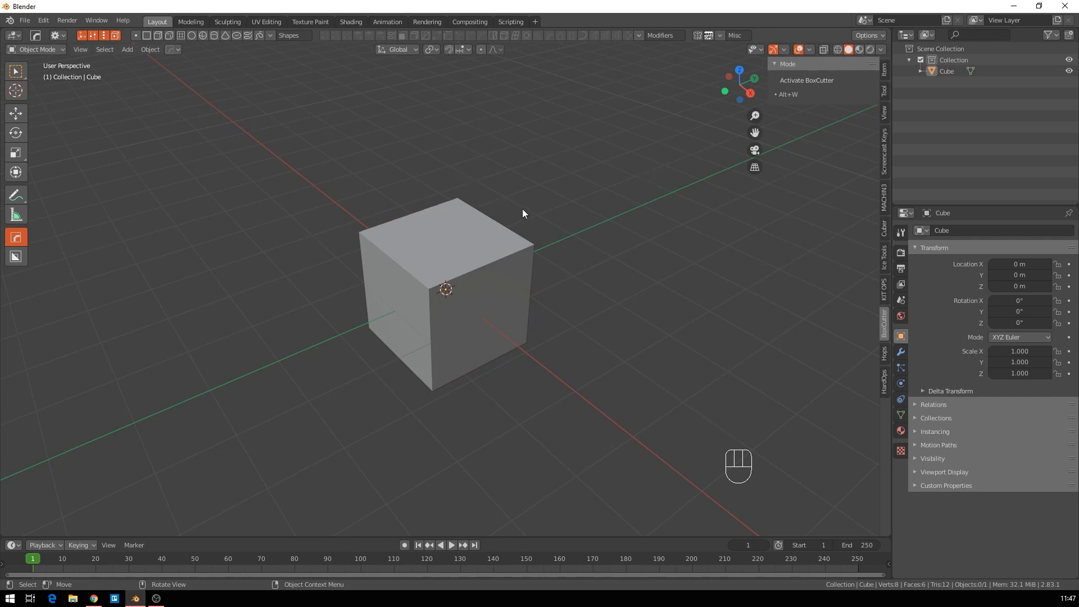
key(q)
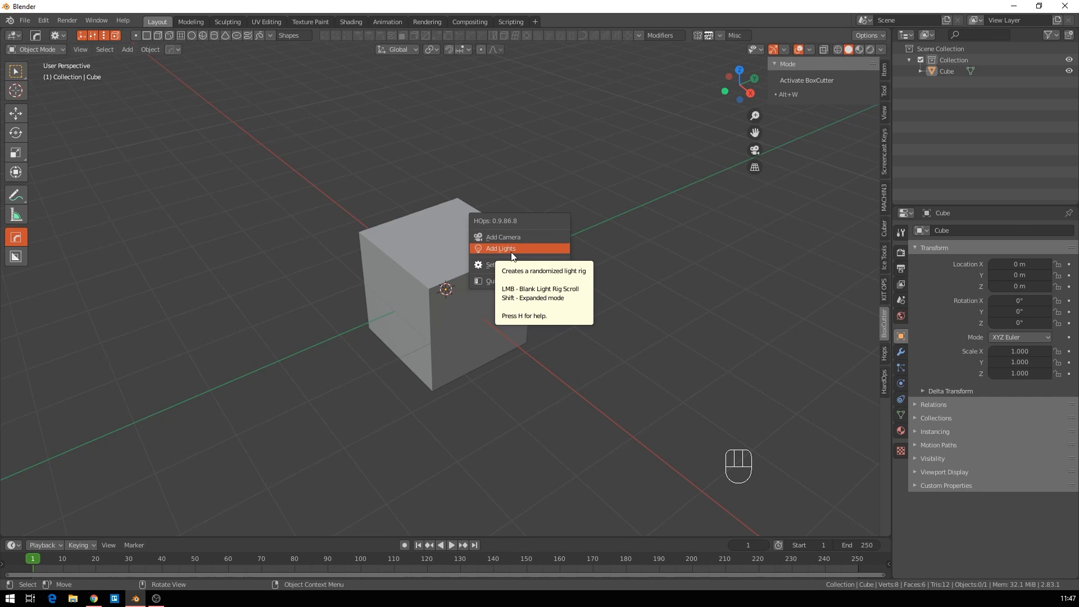
mouse_move(508, 264)
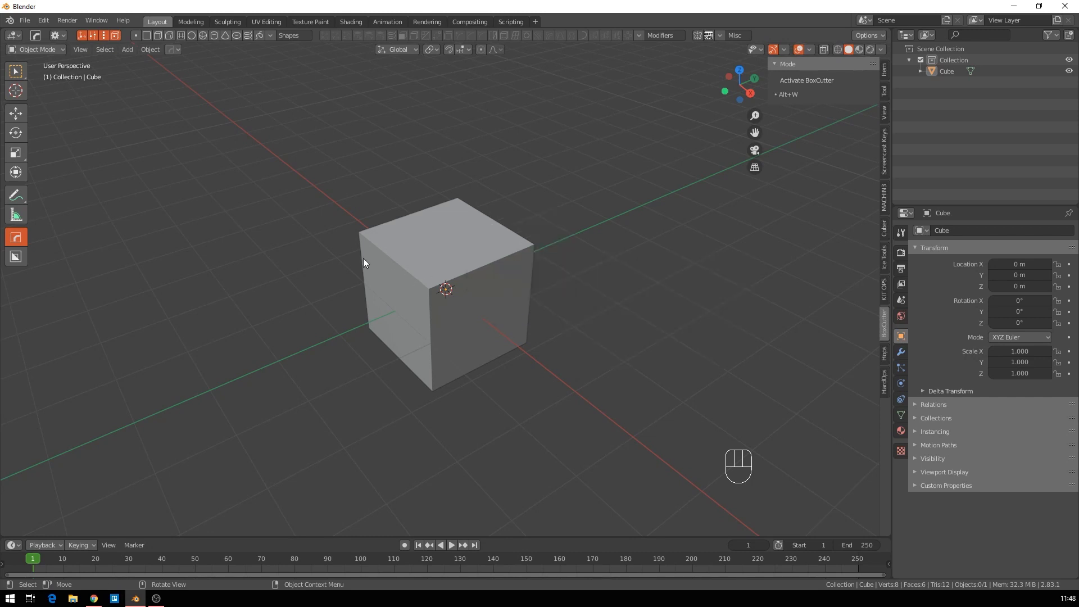
Try a new 30° Hard Ops bevel on the selected cube, adjusting it to 9 segments and a width of about 0.163.
click(418, 256)
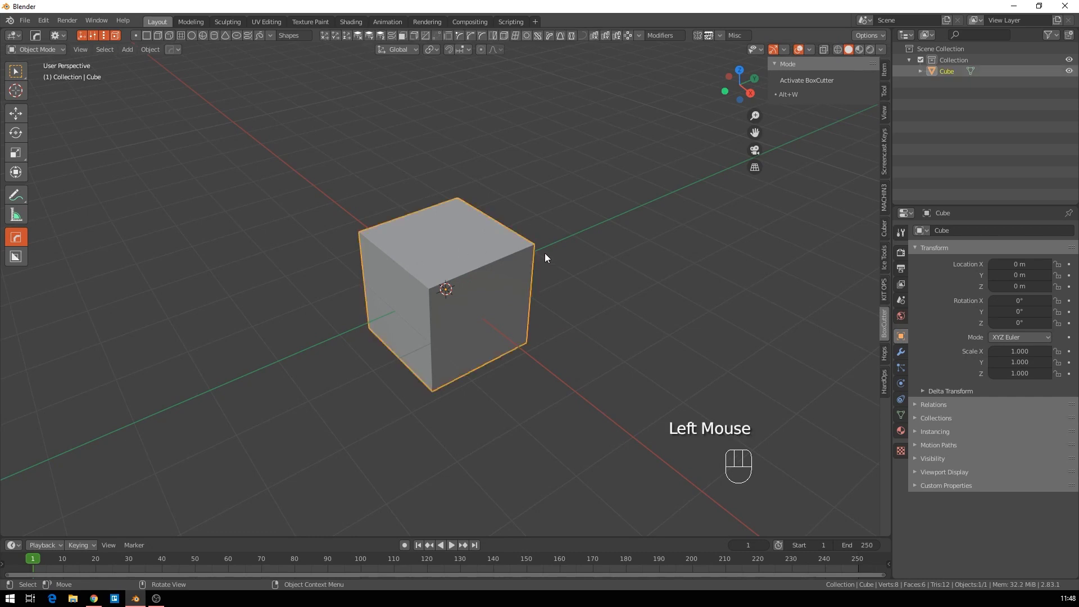
key(q)
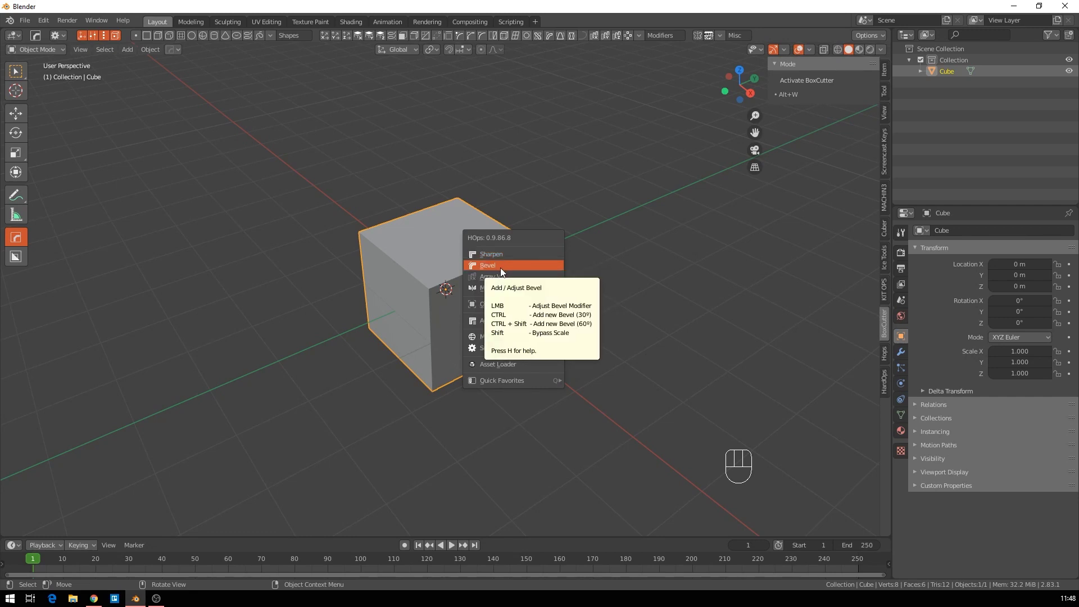
ctrl+click(501, 271)
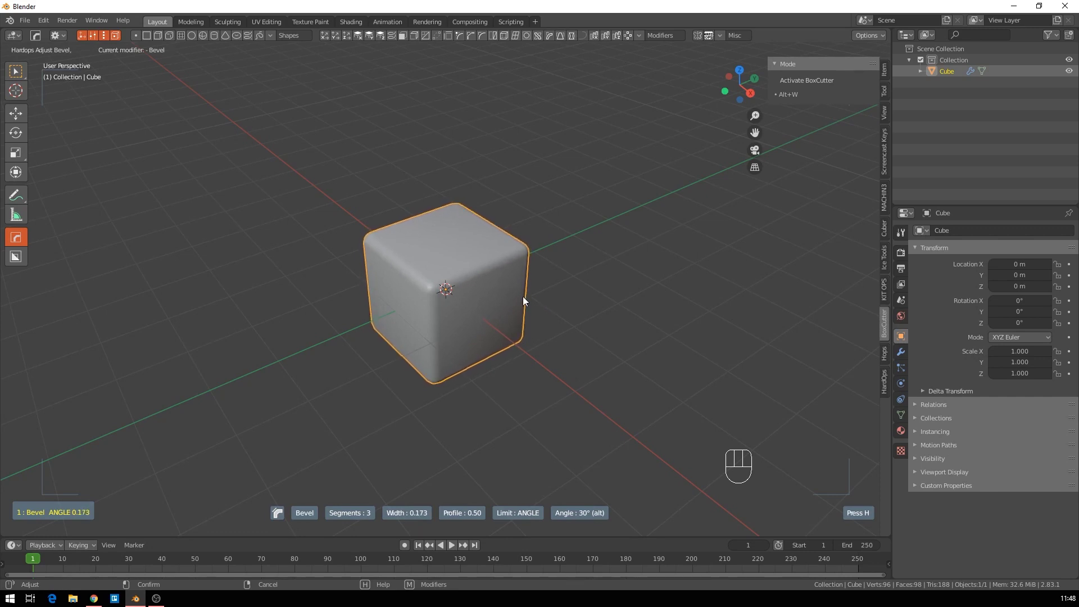
scroll(522, 300, up, 3)
scroll(524, 299, up, 4)
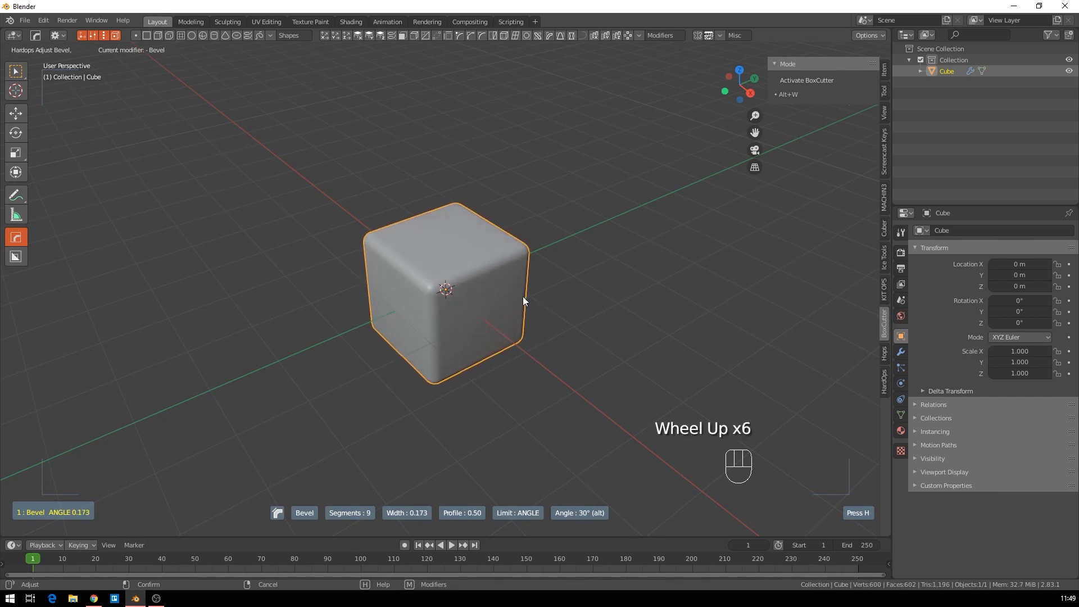
scroll(523, 299, down, 4)
scroll(522, 296, down, 1)
scroll(523, 296, up, 4)
scroll(492, 304, down, 3)
scroll(492, 307, up, 4)
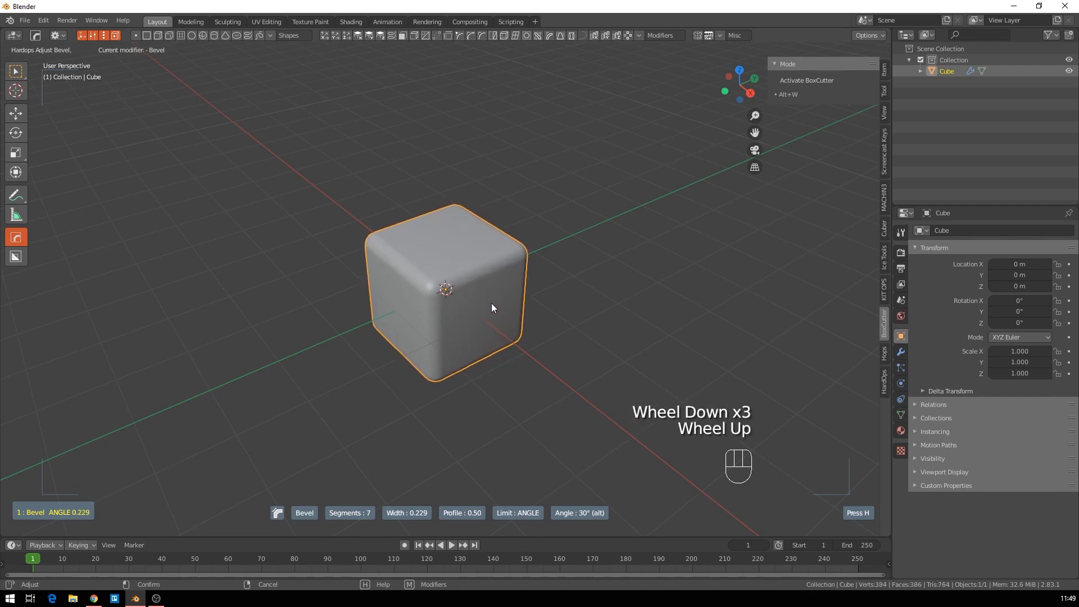
scroll(491, 306, down, 2)
scroll(491, 302, up, 1)
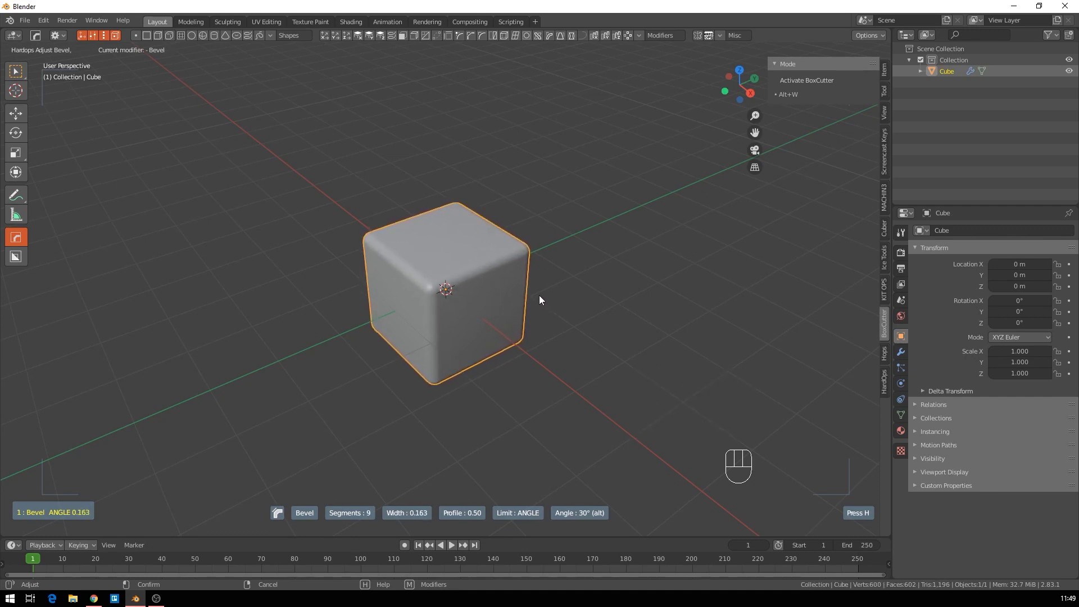
Review the bevel operation's shortcut help list, hide it, and cancel the bevel.
key(h)
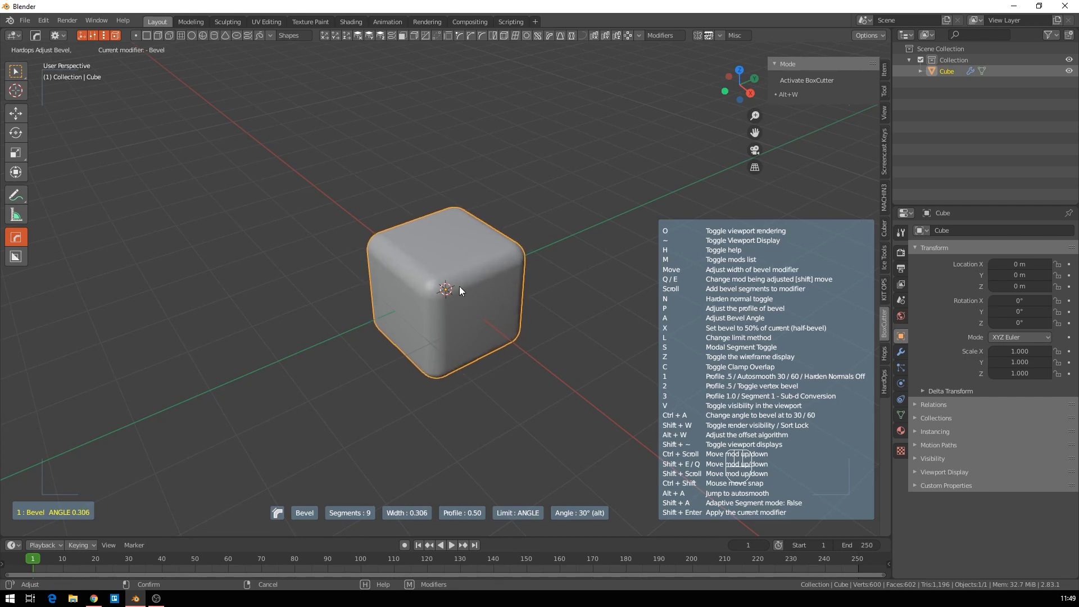
key(h)
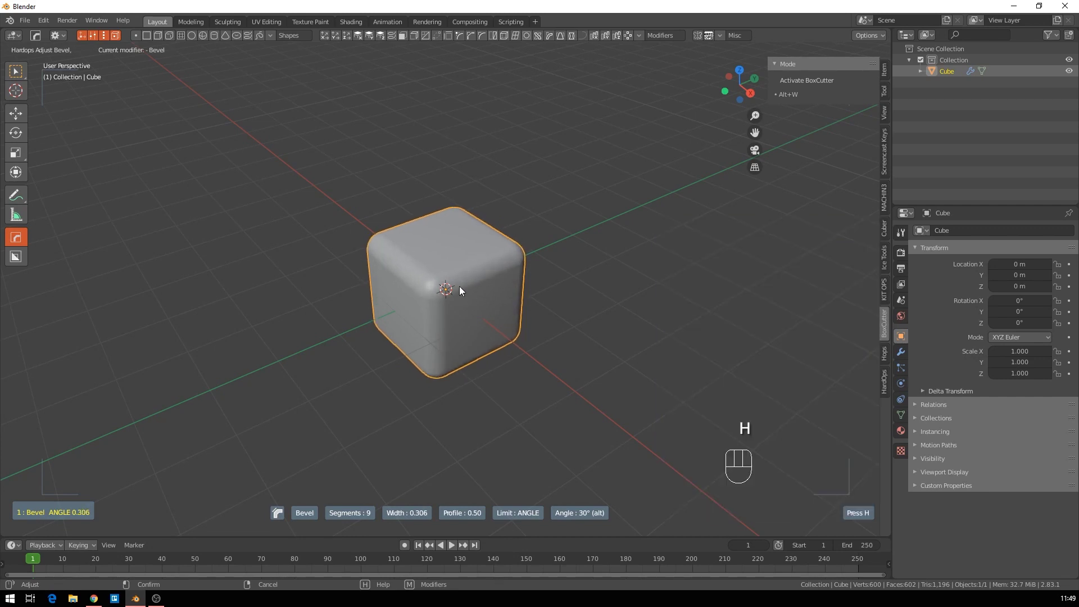
right_click(463, 292)
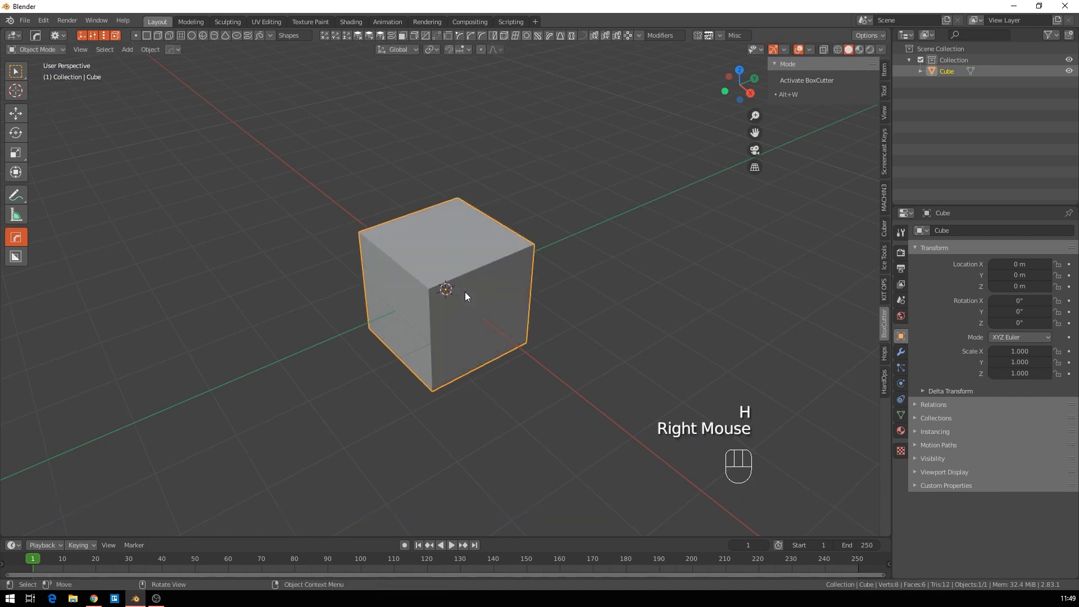
Review the Hard Ops commands available for the cube under Operations, Add Modifier, MeshTools, and Settings.
middle_drag(596, 336, 604, 336)
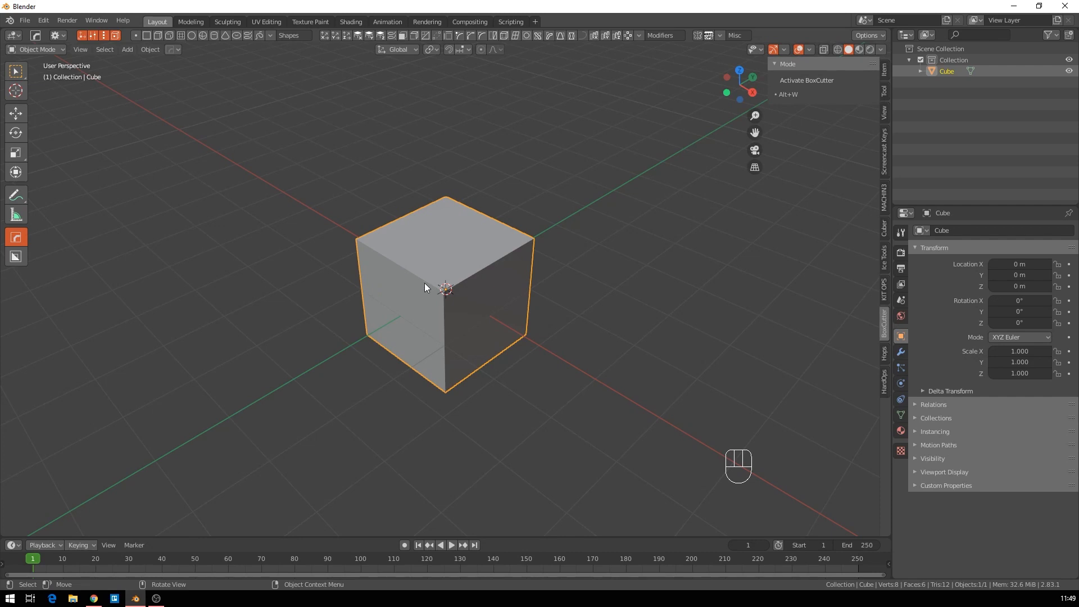
key(q)
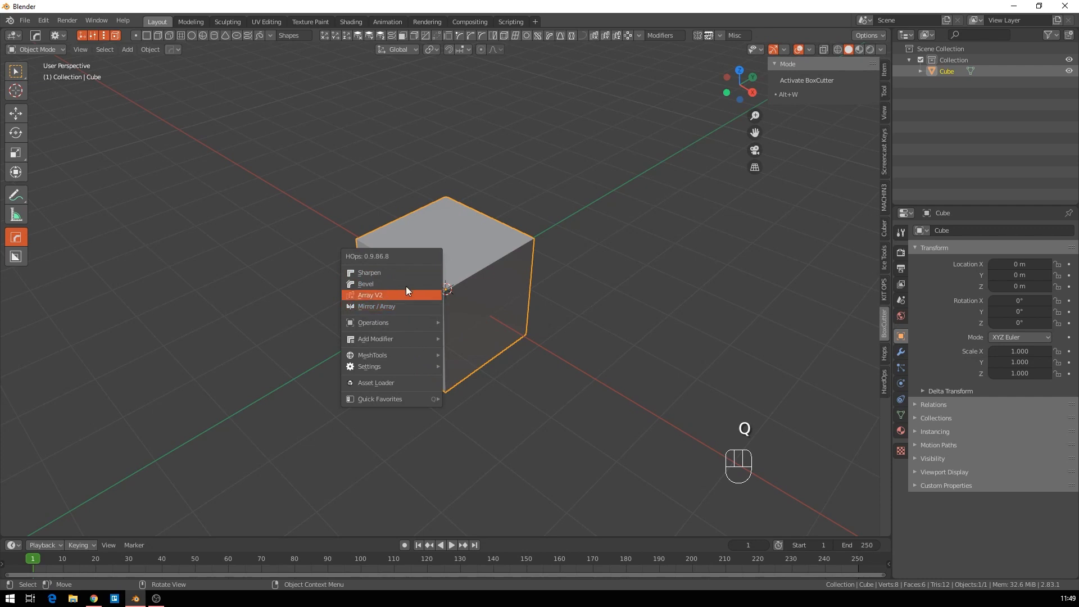
mouse_move(392, 321)
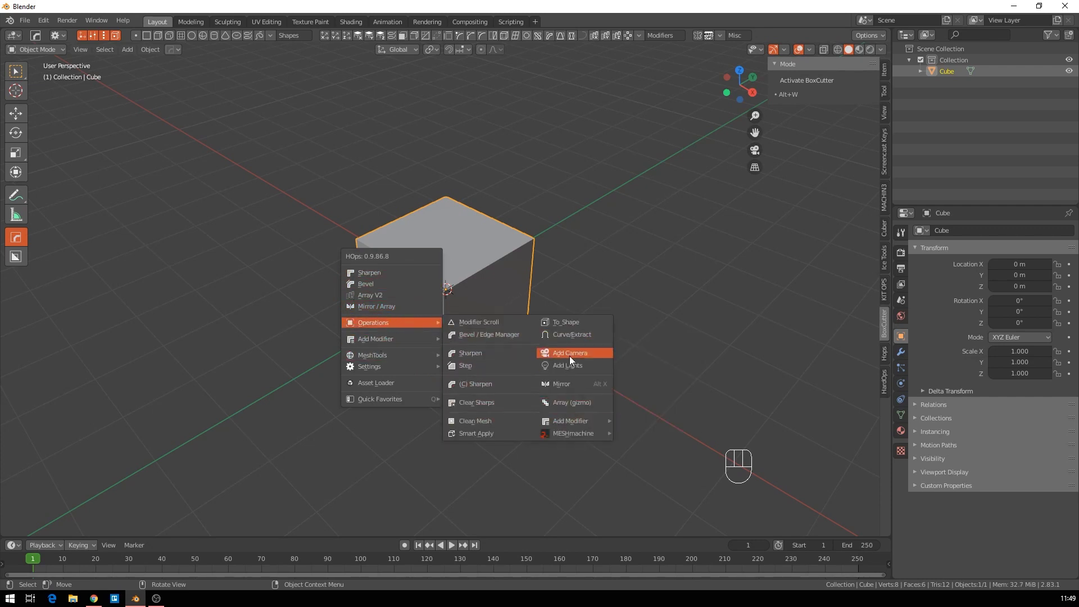
click(472, 322)
key(q)
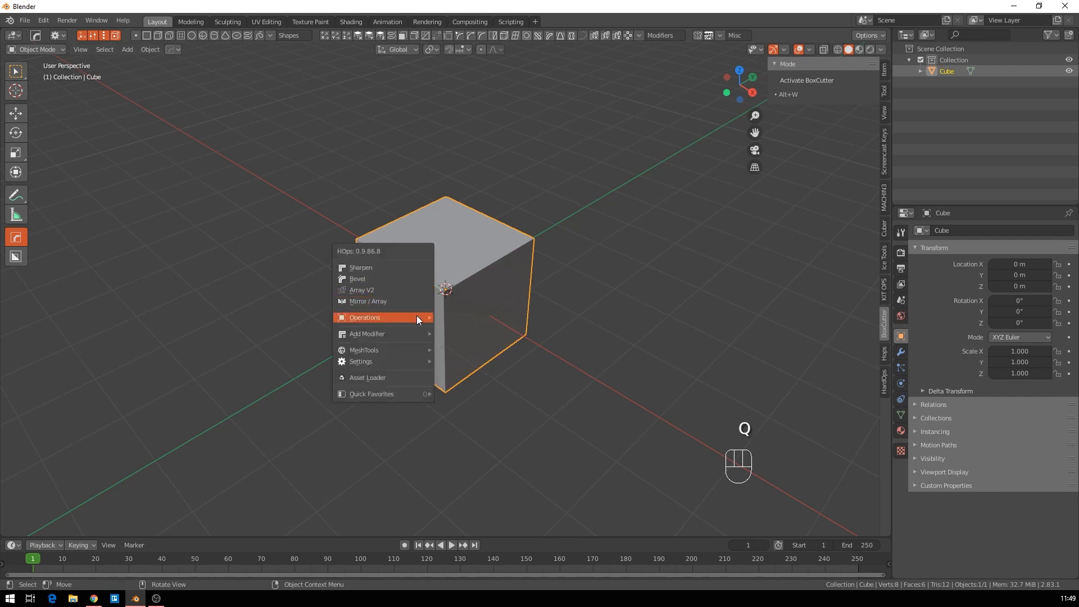
mouse_move(416, 316)
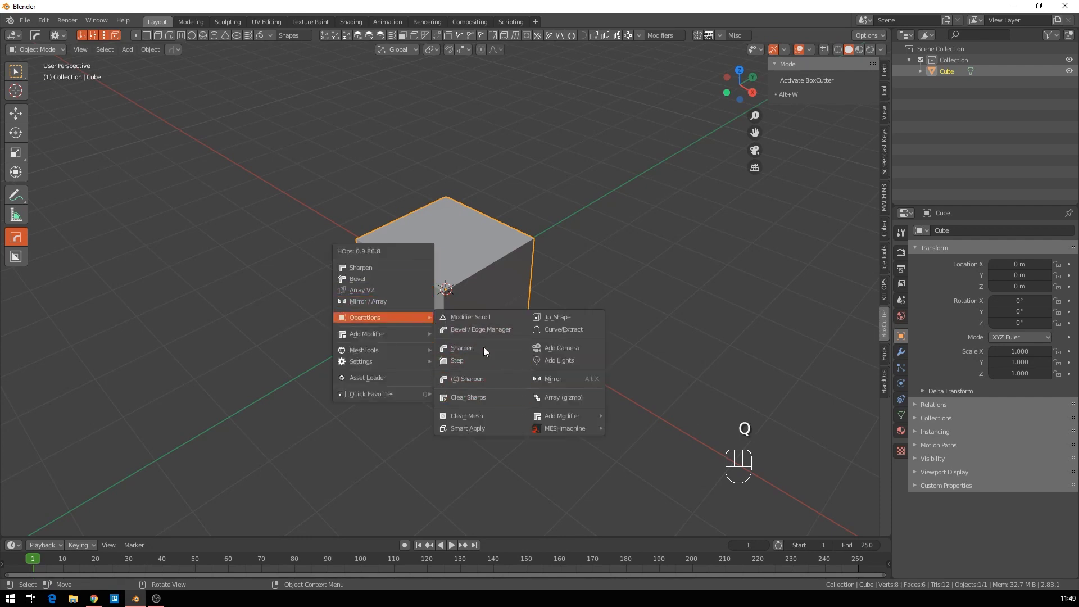
mouse_move(393, 330)
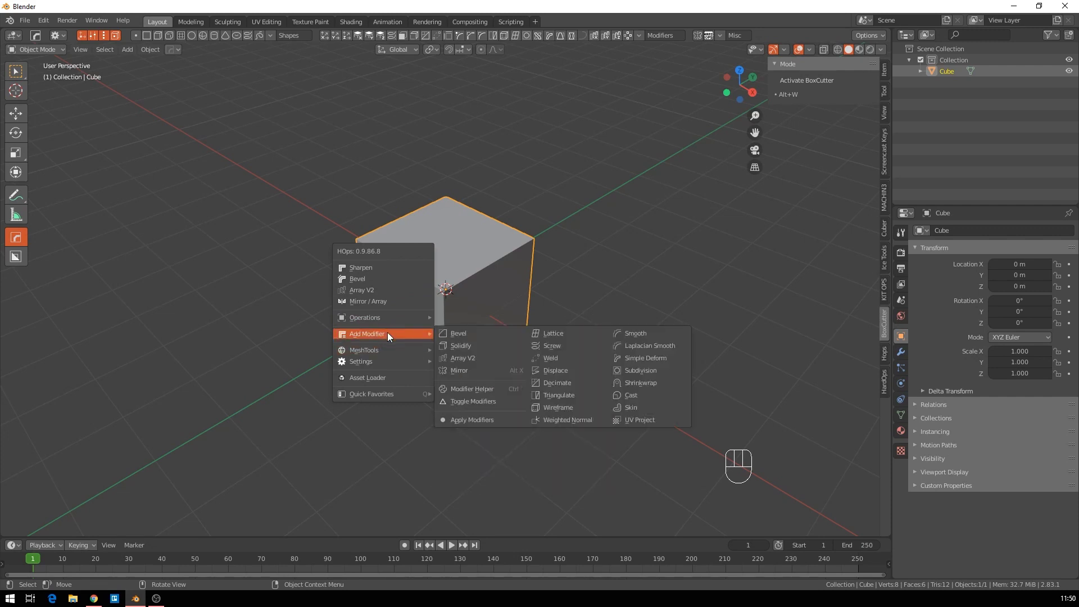
mouse_move(372, 351)
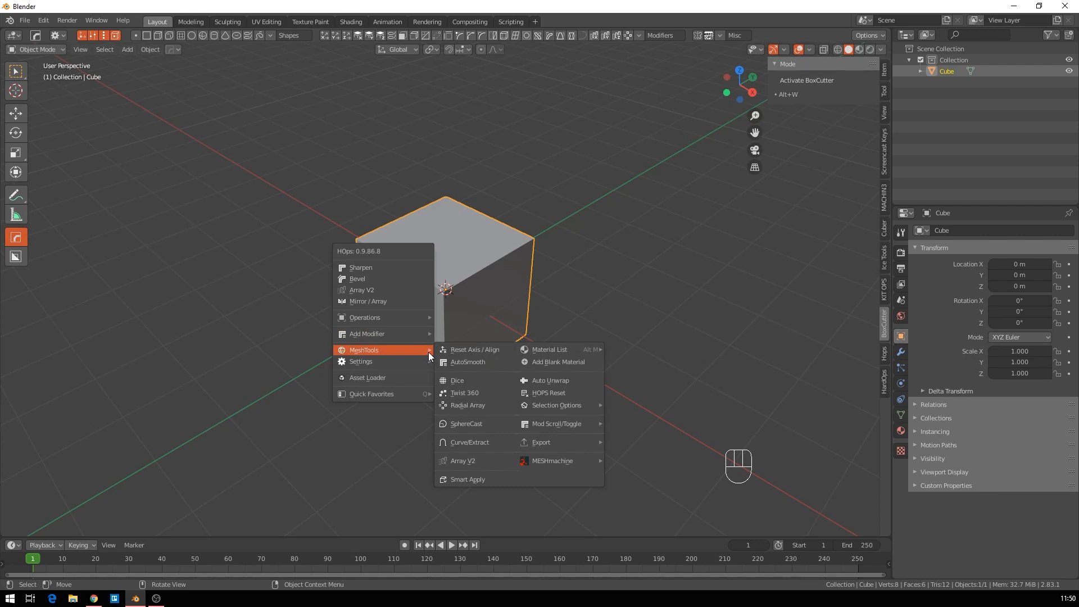
mouse_move(419, 365)
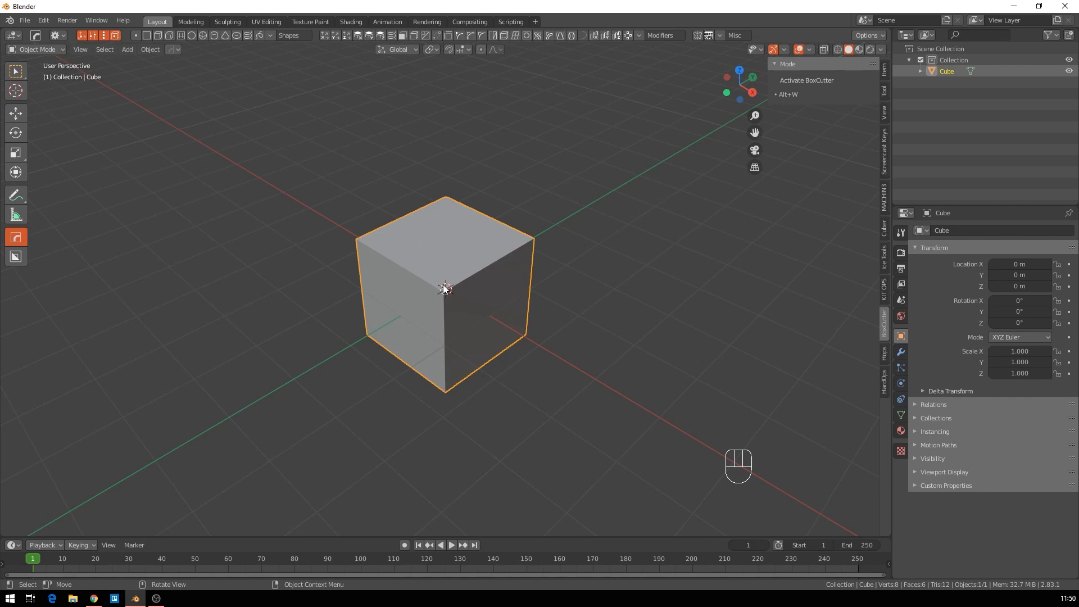
Duplicate the cube and offset the copy about 1.67 m along X and about 1.04 m up along Z.
mouse_move(441, 285)
middle_down()
mouse_move(424, 277)
mouse_move(447, 285)
middle_up()
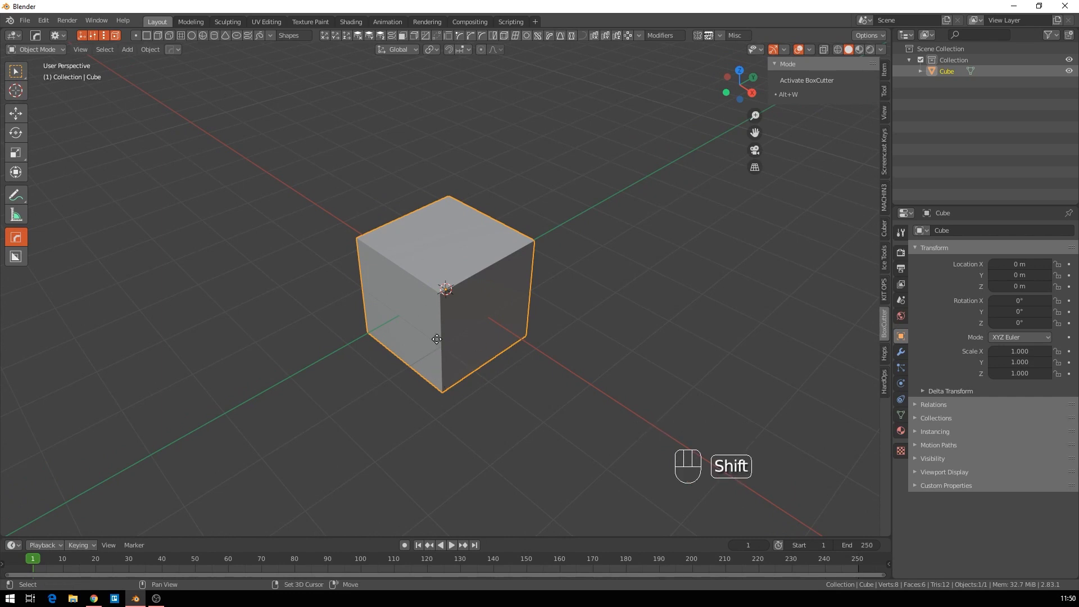
key(shift+d)
key(x)
click(505, 399)
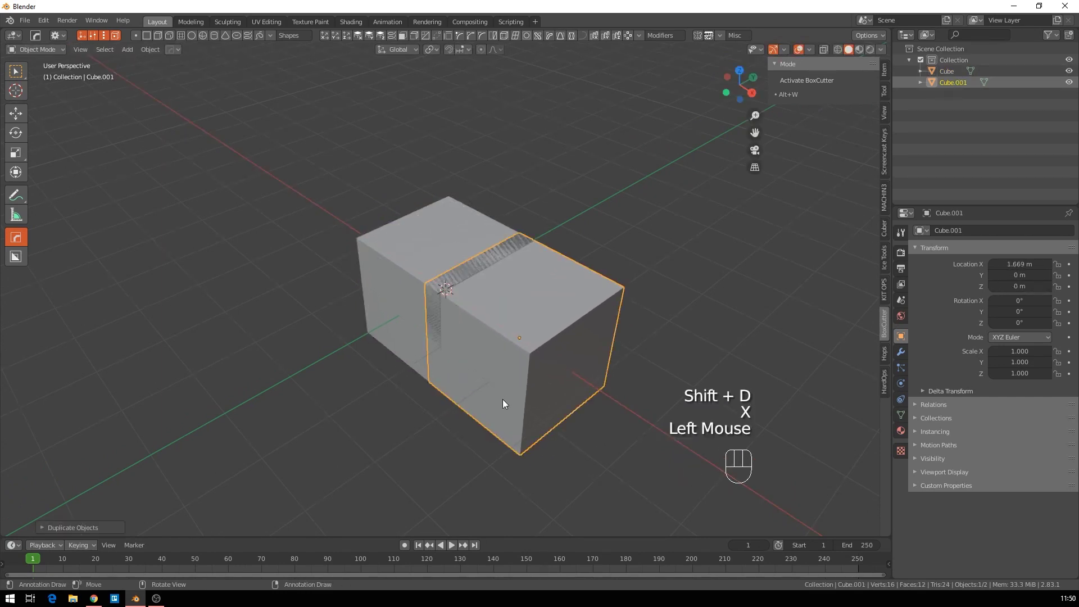
key(g)
key(z)
click(516, 345)
Scale the duplicate cube to about 0.6 and move it along X to about 0.755 m, overlapping the original's upper edge.
key(s)
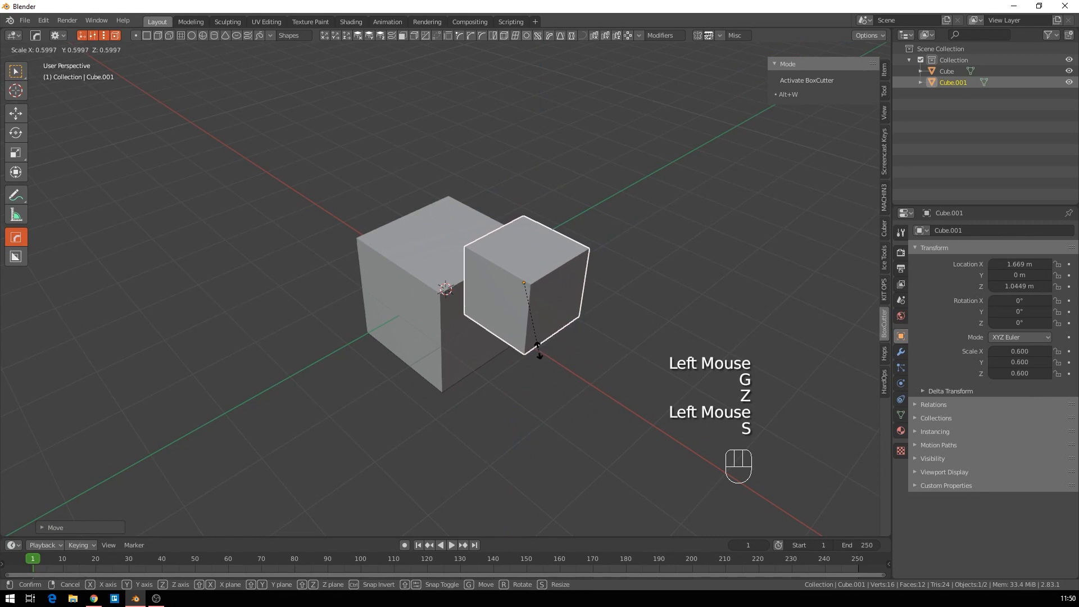
click(538, 352)
key(g)
key(x)
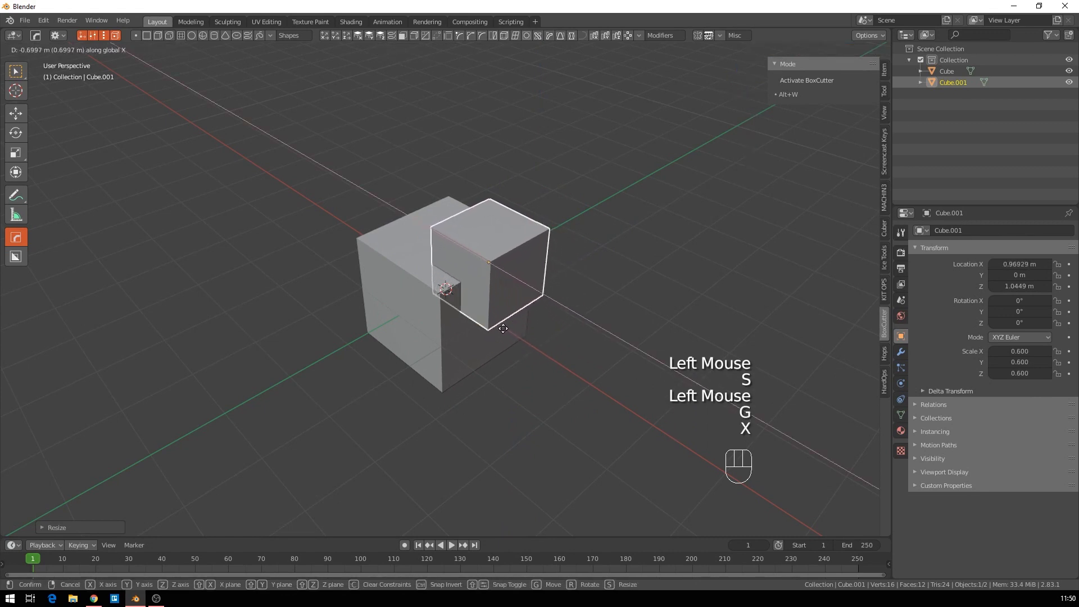
click(495, 323)
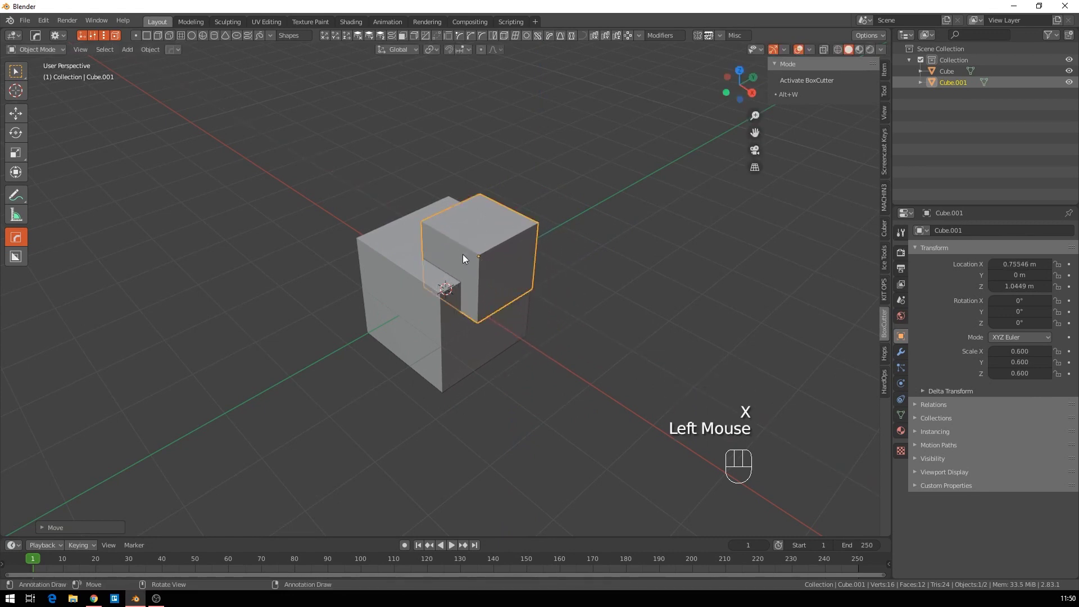
Cut the smaller cube out of the original cube with a Hard Ops difference boolean.
shift+click(416, 311)
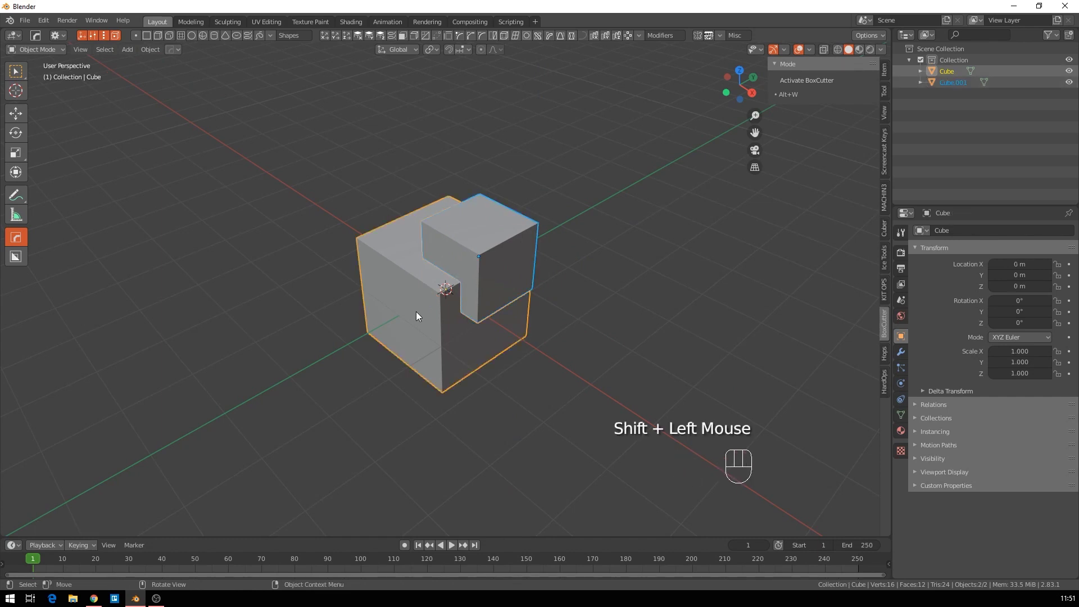
key(ctrl+KP_Subtract)
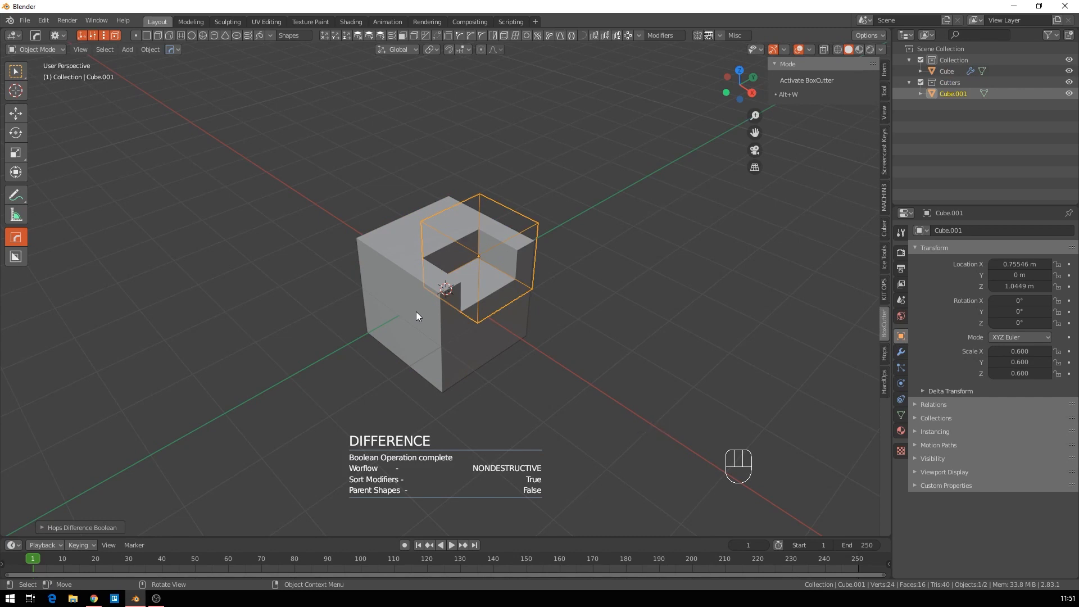
Inspect the original cube's Boolean modifier and select the wireframe cutter cube.
click(408, 272)
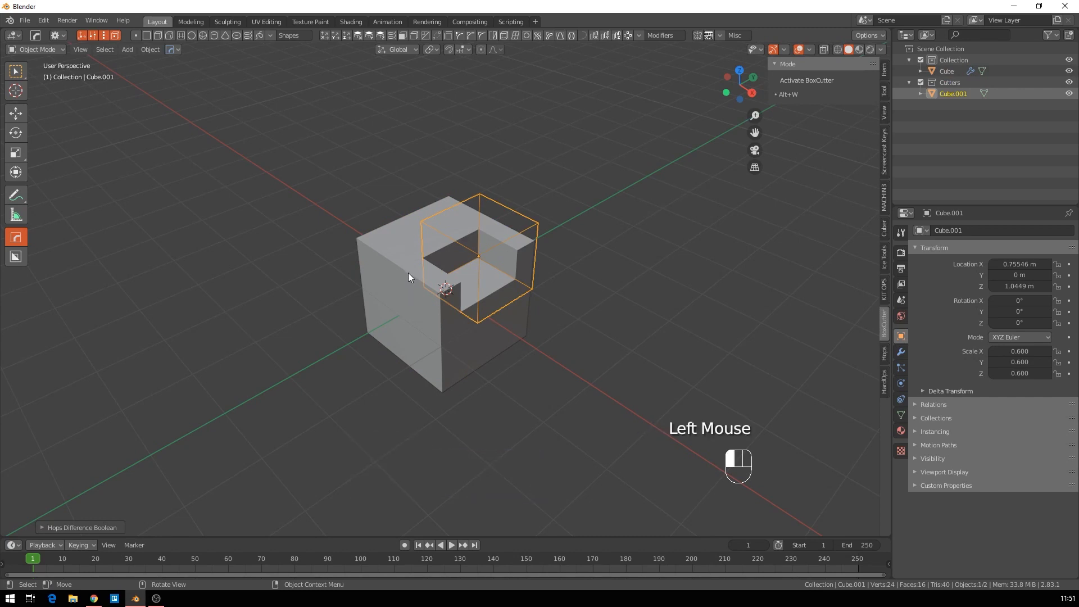
click(901, 352)
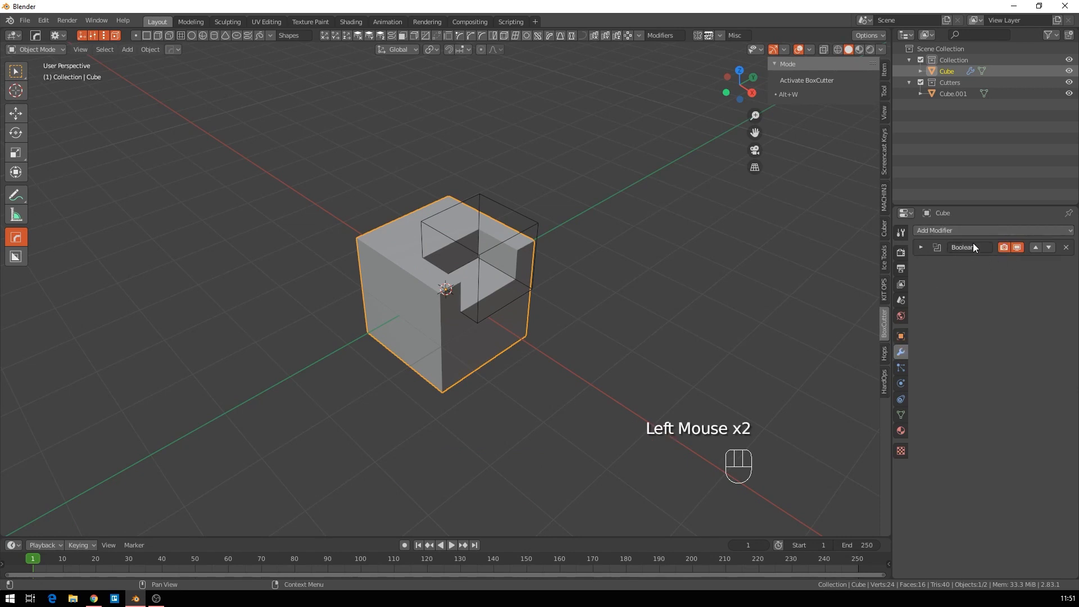
click(471, 256)
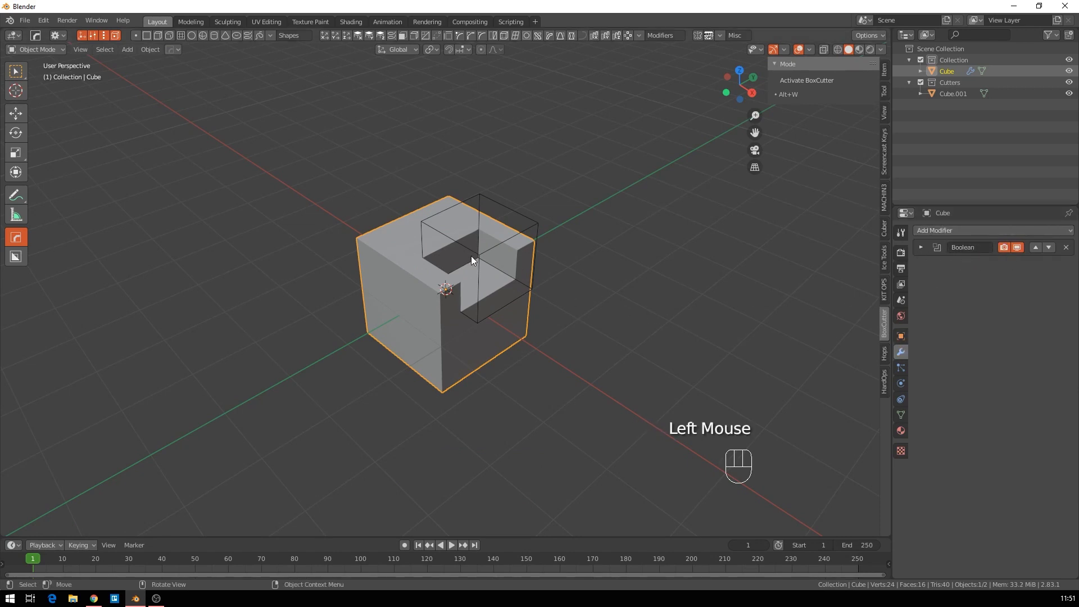
click(477, 262)
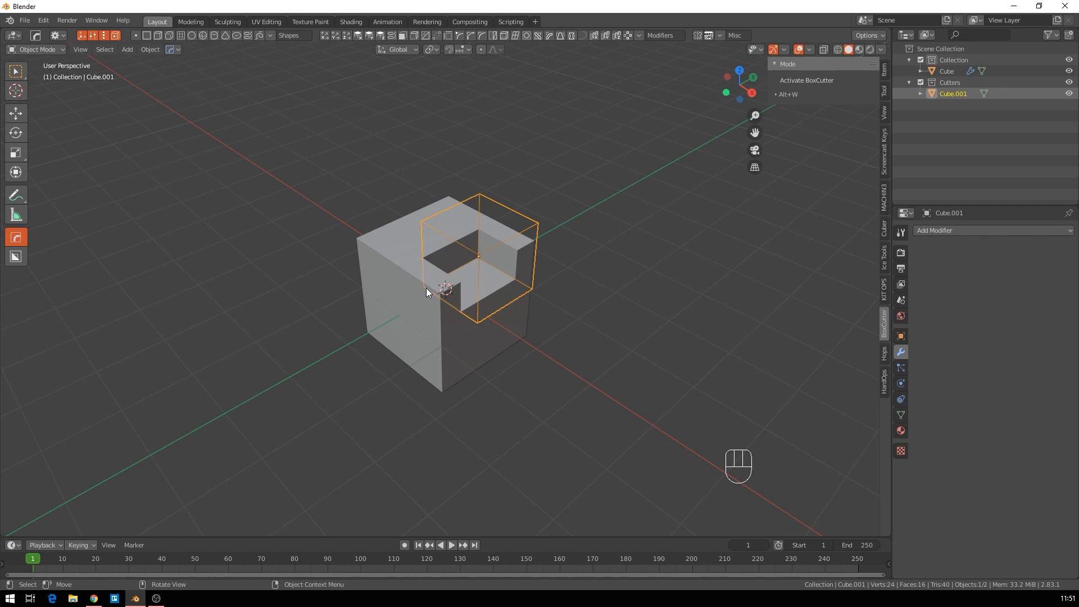
Add a 30° Hard Ops bevel to the cut cube with 7 segments and a width of about 0.037 m.
click(401, 270)
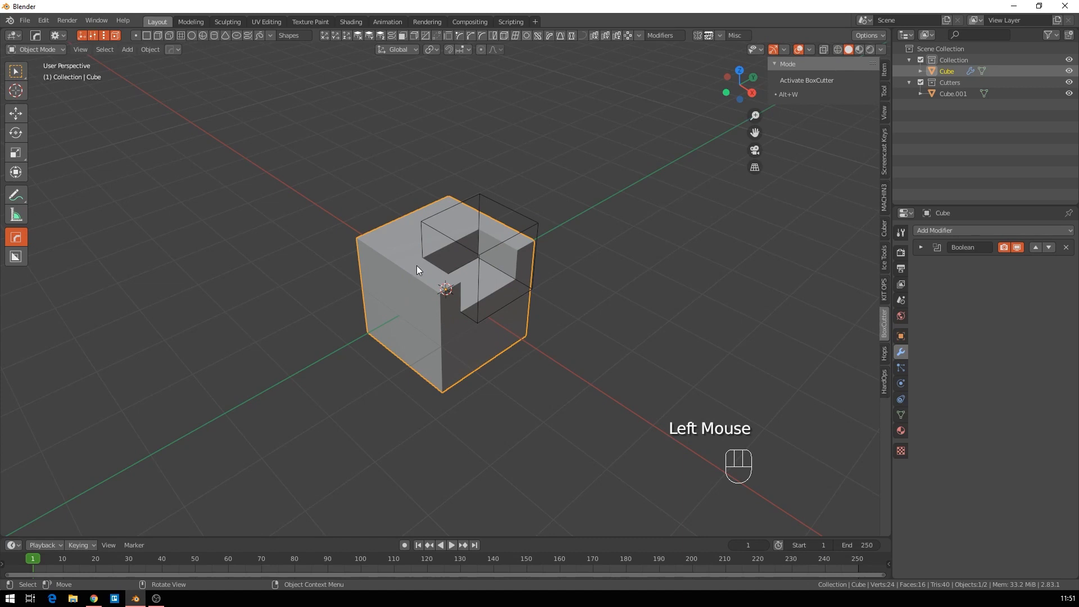
key(ctrl)
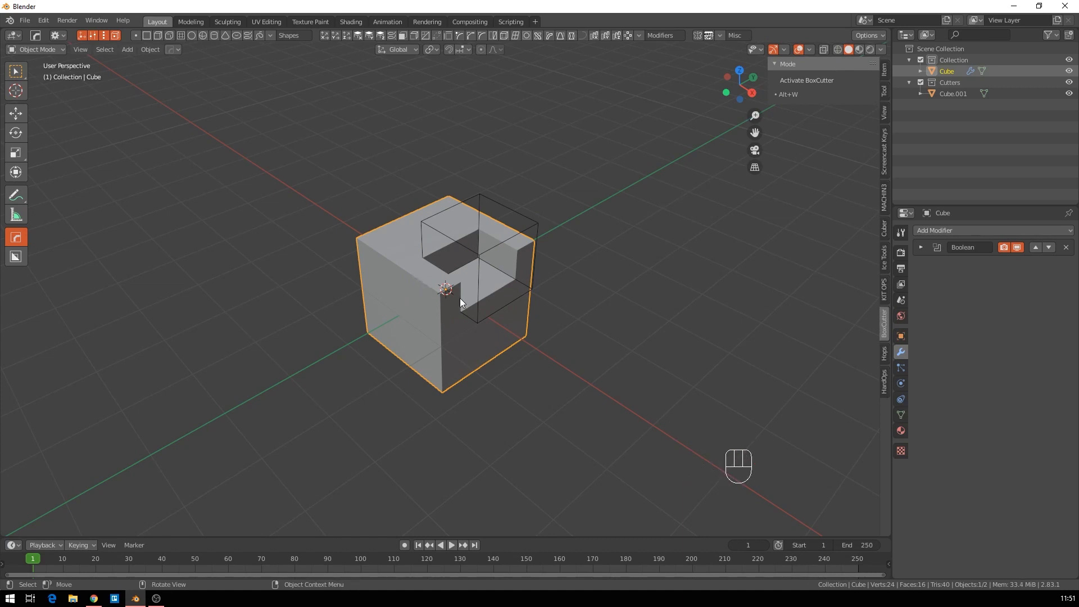
key(q)
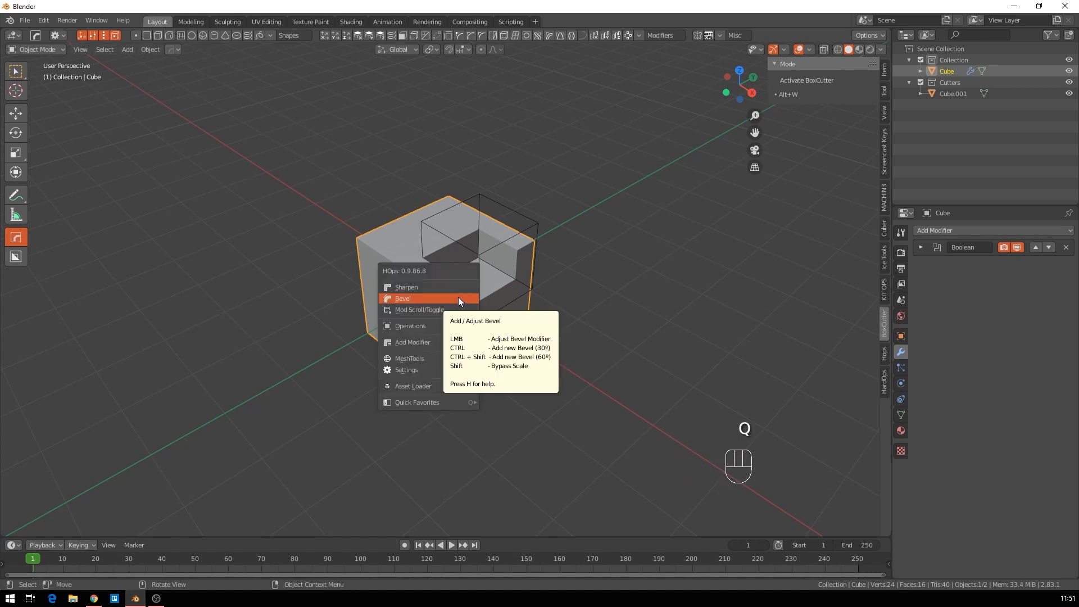
click(458, 299)
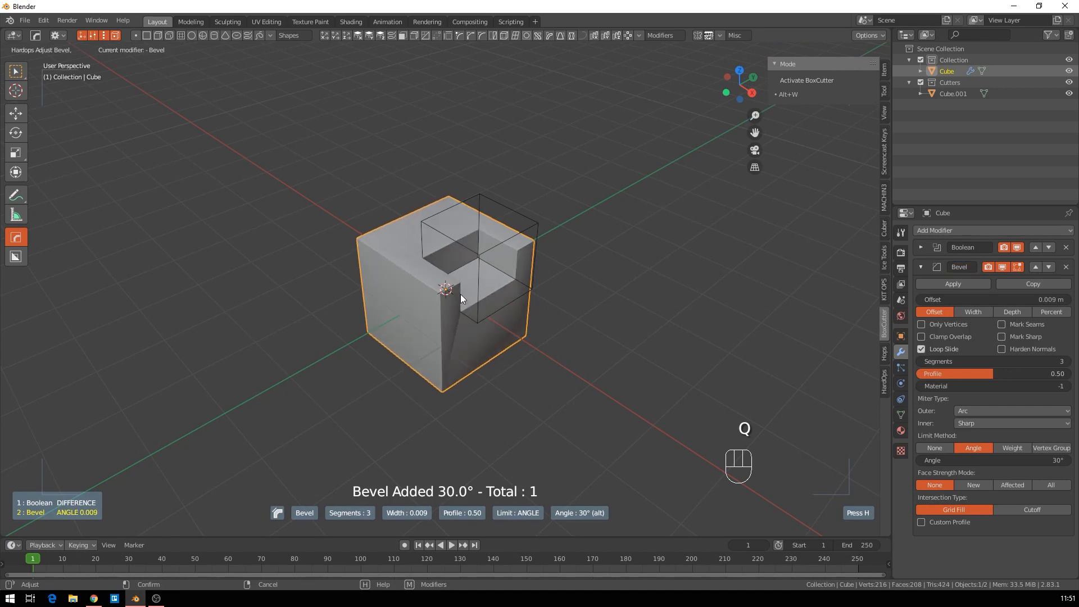
scroll(460, 295, up, 2)
scroll(460, 294, up, 2)
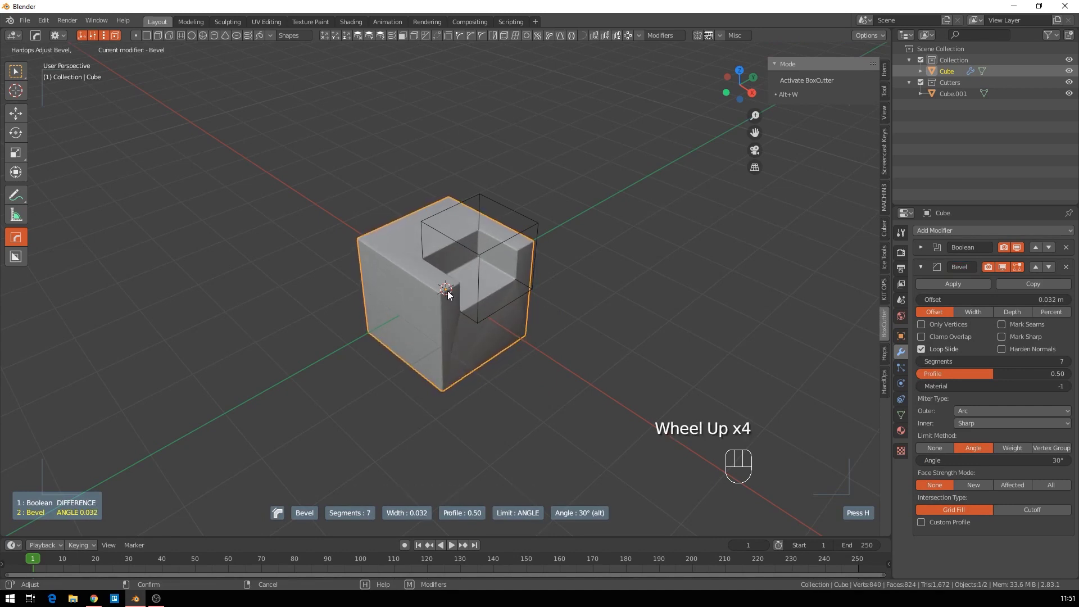
click(442, 303)
Add a Weighted Normal modifier to the beveled cube through Hard Ops.
key(q)
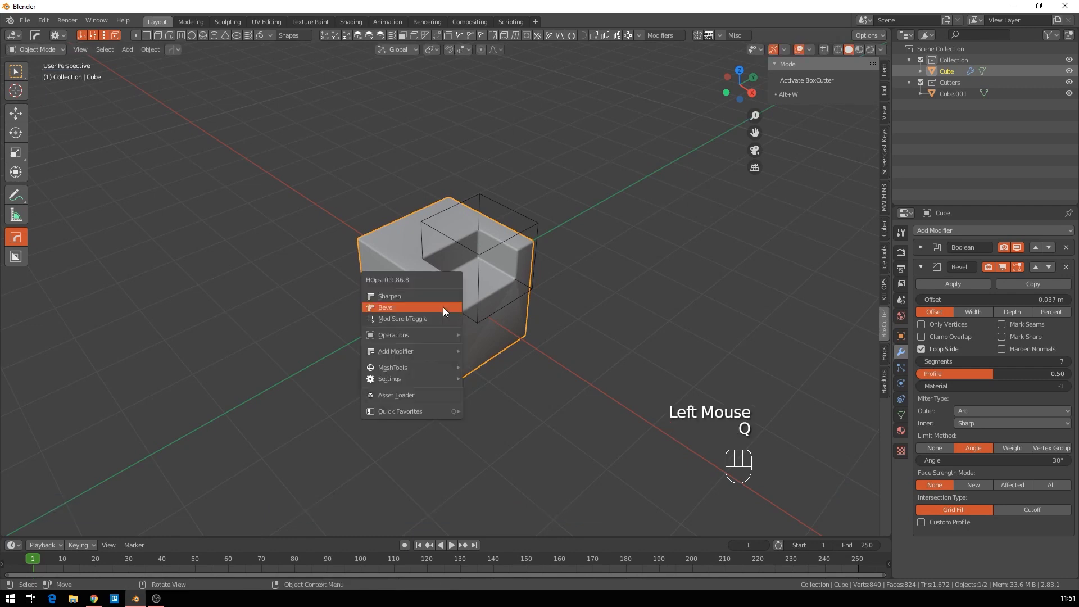
mouse_move(444, 352)
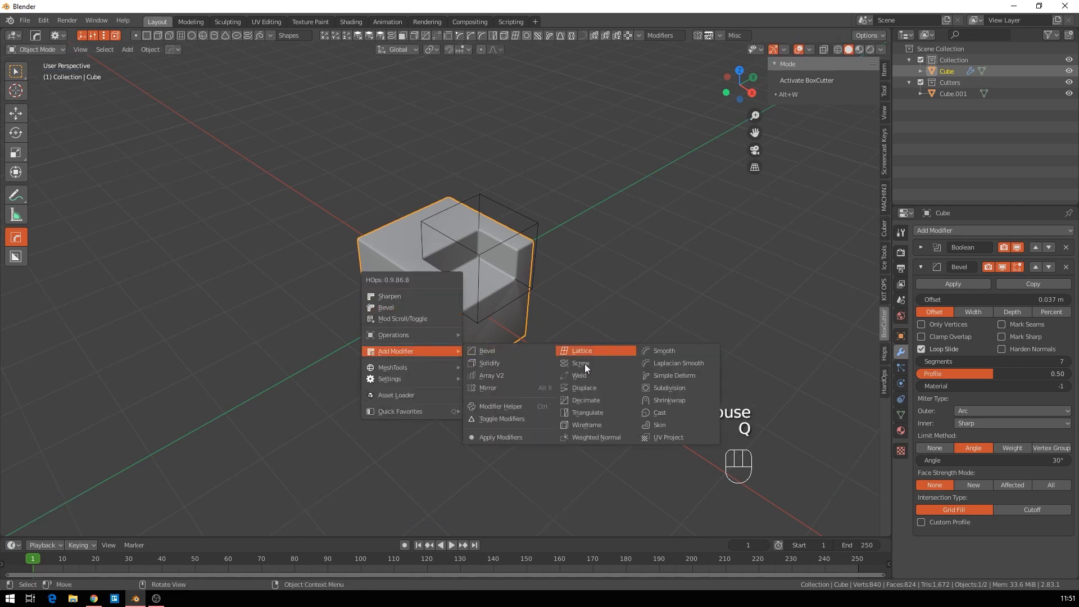
click(599, 437)
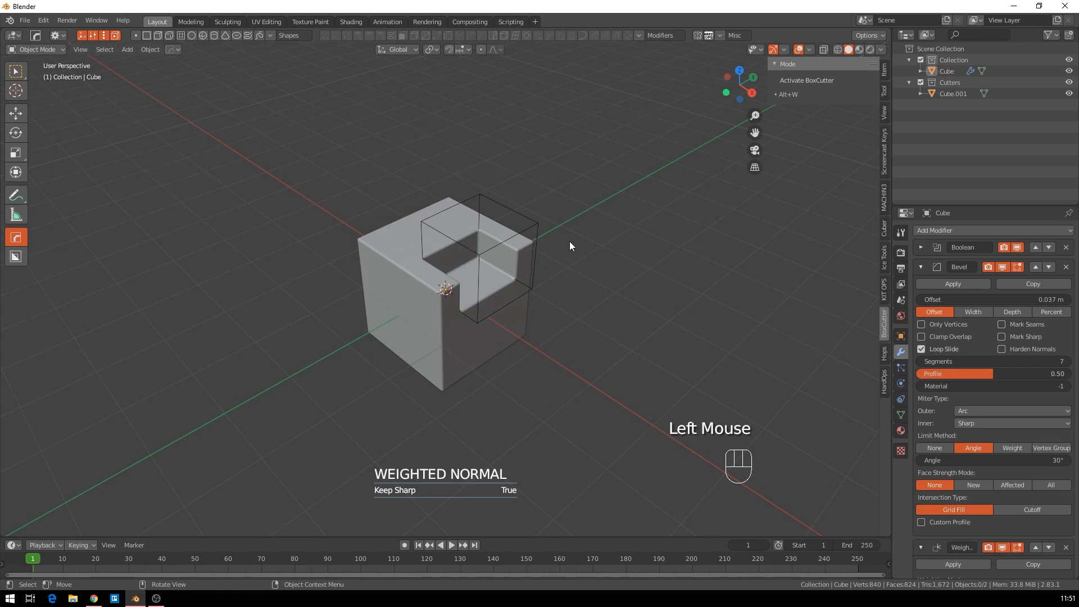
Set the viewport lighting to MatCap and choose the orange and blue-grey matcap.
click(881, 50)
click(868, 103)
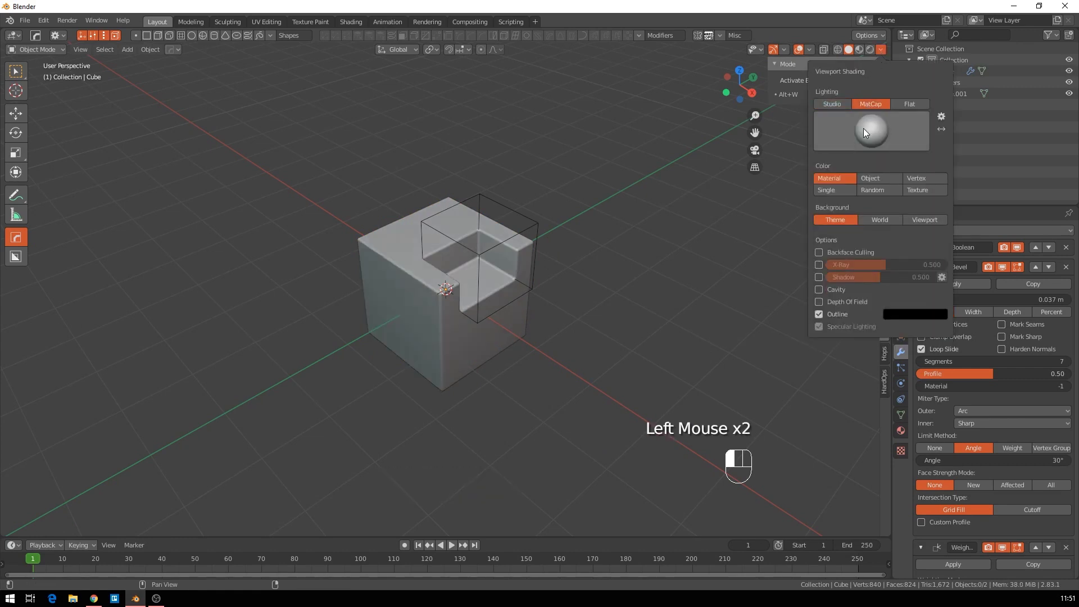
click(863, 130)
click(800, 176)
Examine the beveled cutout up close and check where the cutter sits in the scene's collections.
scroll(540, 254, up, 2)
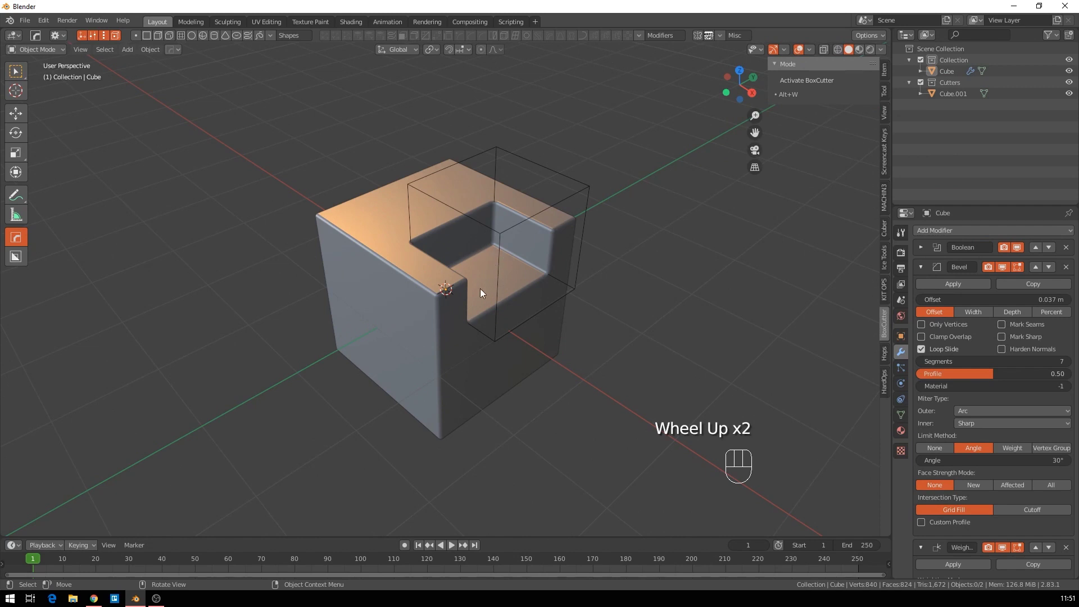
mouse_move(514, 213)
middle_down()
mouse_move(532, 226)
mouse_move(523, 223)
middle_up()
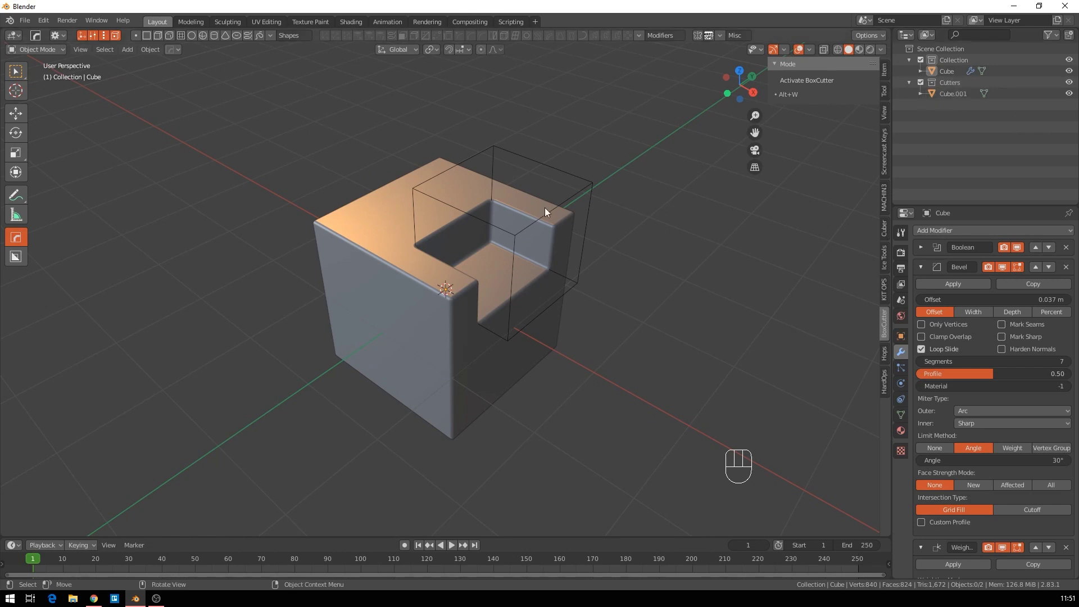
click(532, 231)
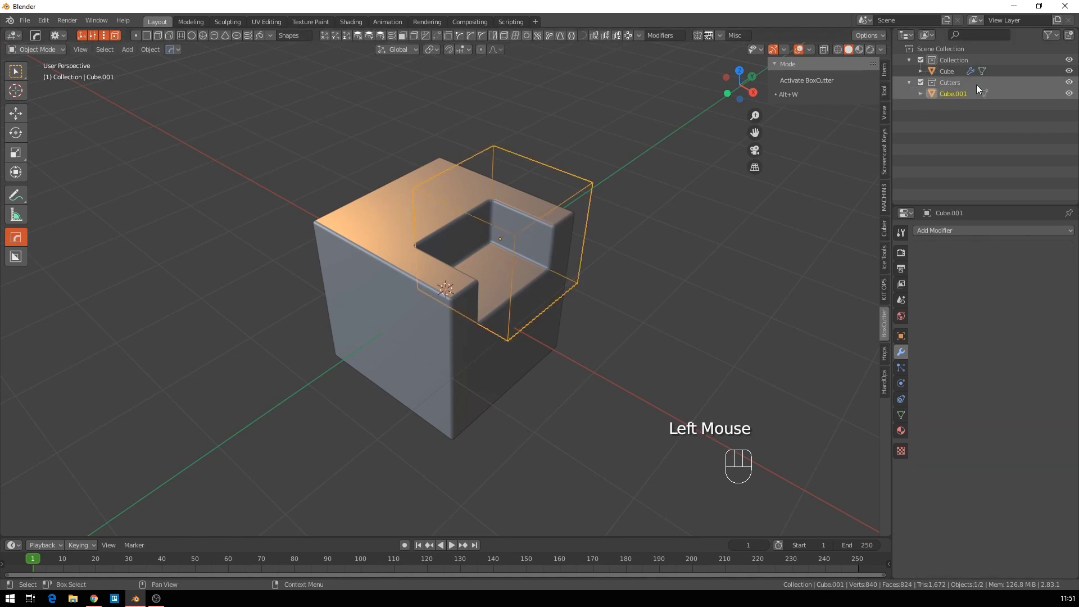
click(395, 254)
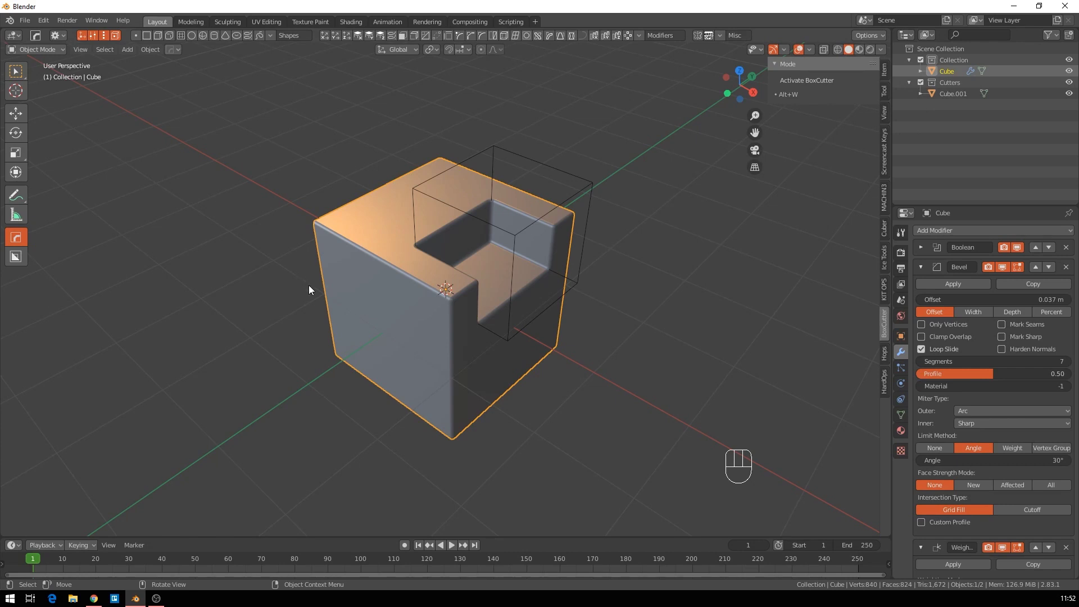
Hide the Cutters collection to view the cube without its cutter, and show it again.
middle_drag(505, 248, 501, 249)
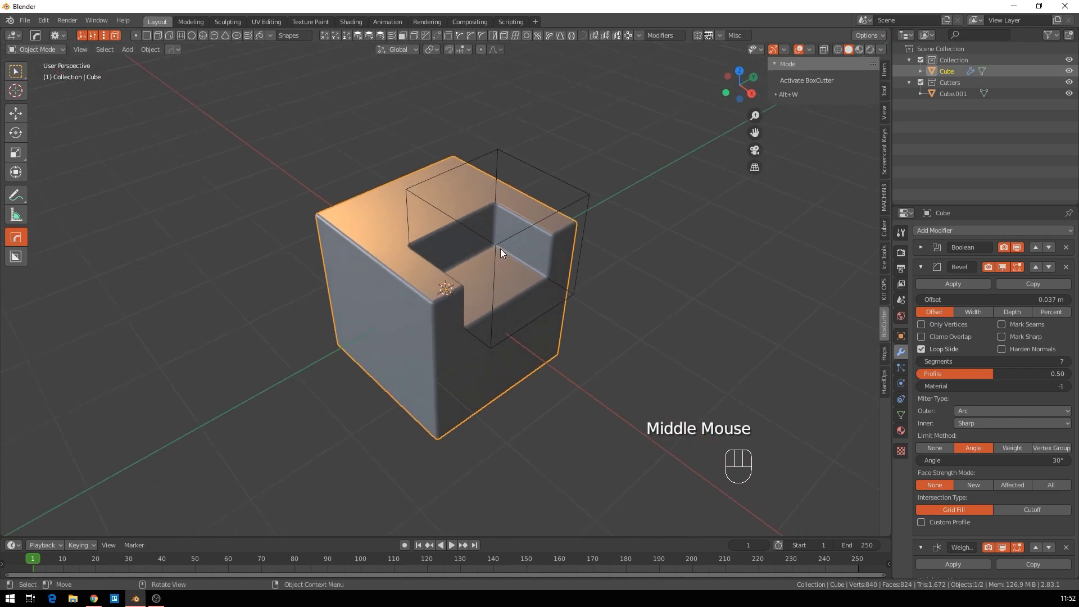
key(1)
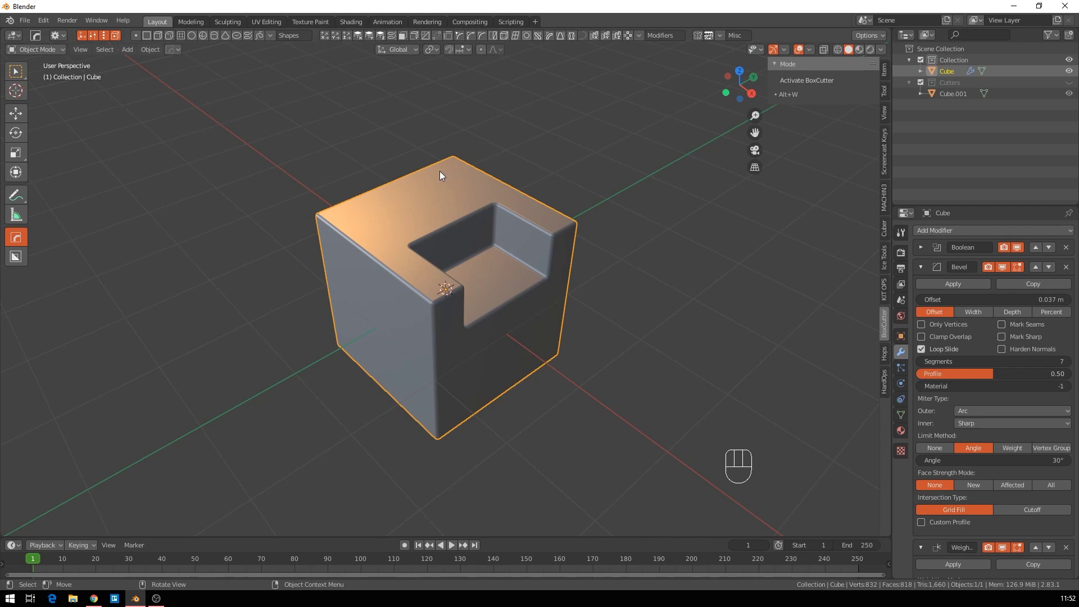
key(shift+2)
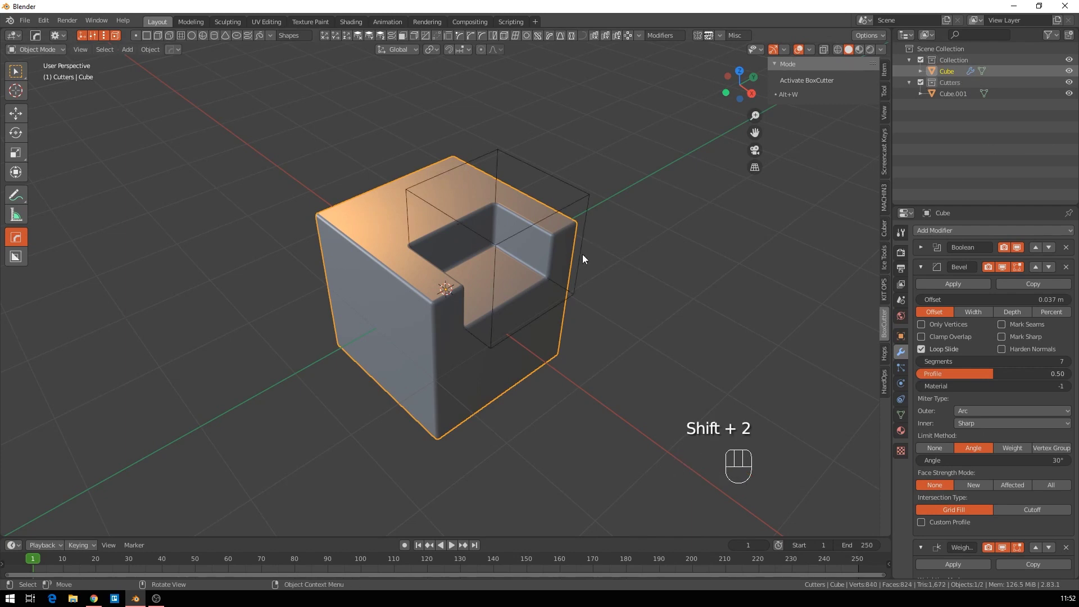
click(497, 251)
key(g)
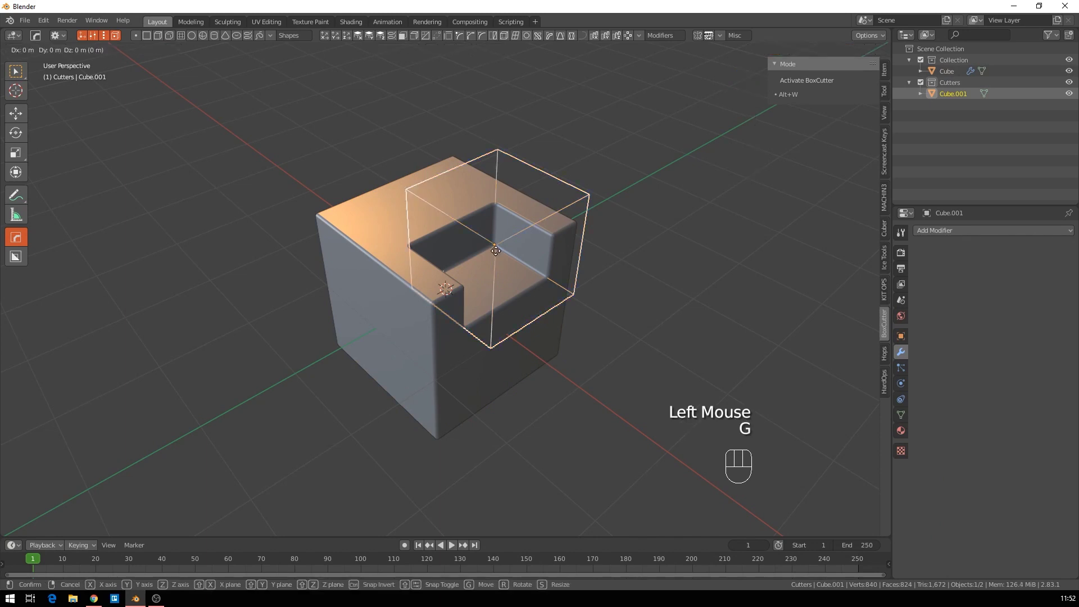
key(x)
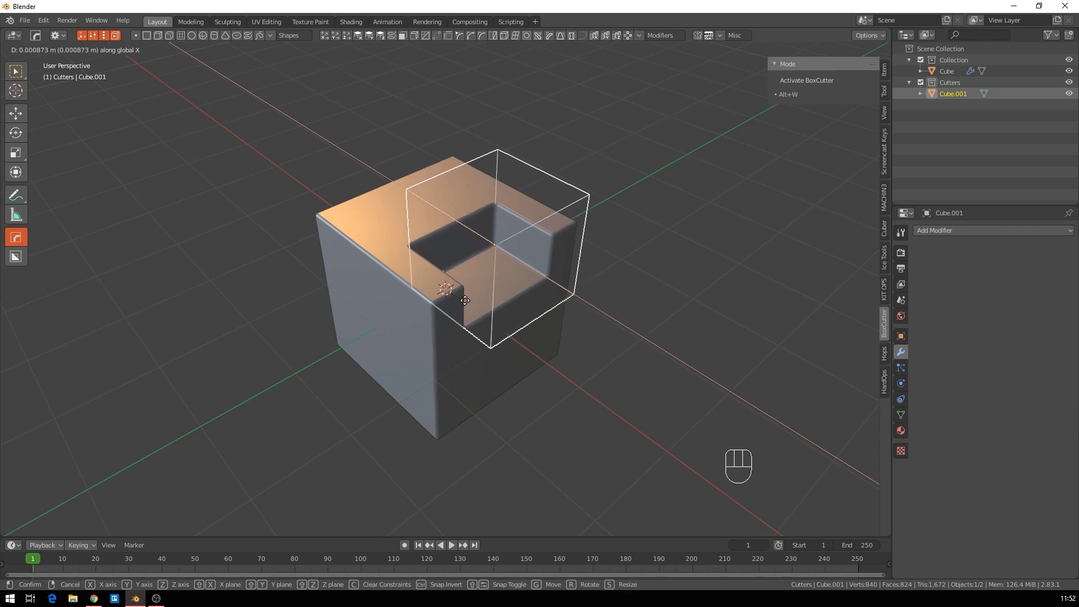
right_click(474, 310)
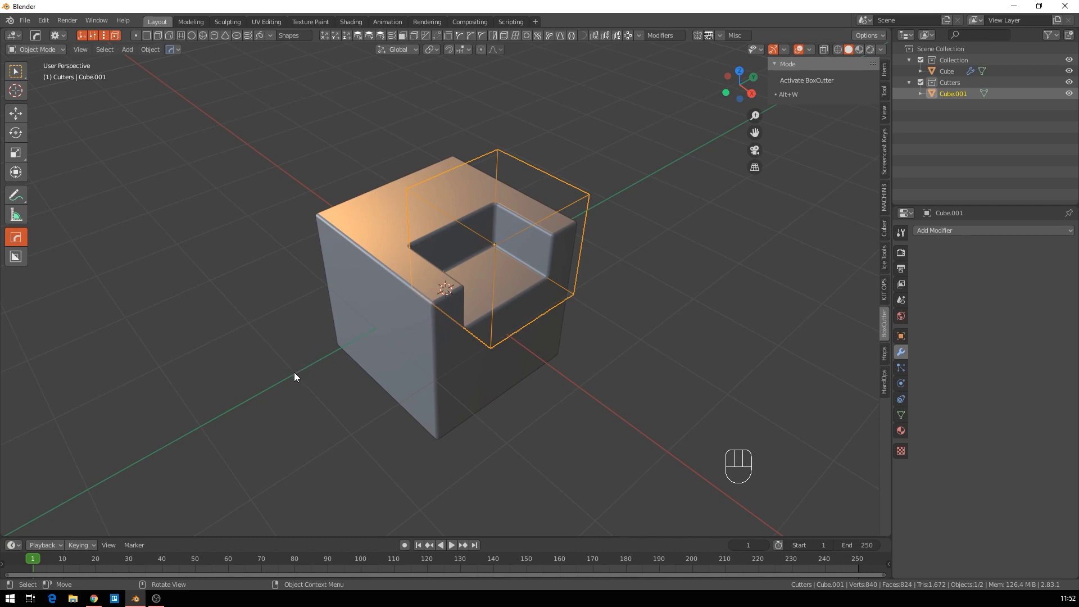
Select the cut cube and collapse its Bevel modifier to view the order of its modifier stack.
middle_drag(460, 322, 450, 287)
scroll(464, 349, up, 2)
scroll(464, 349, up, 1)
scroll(569, 242, down, 2)
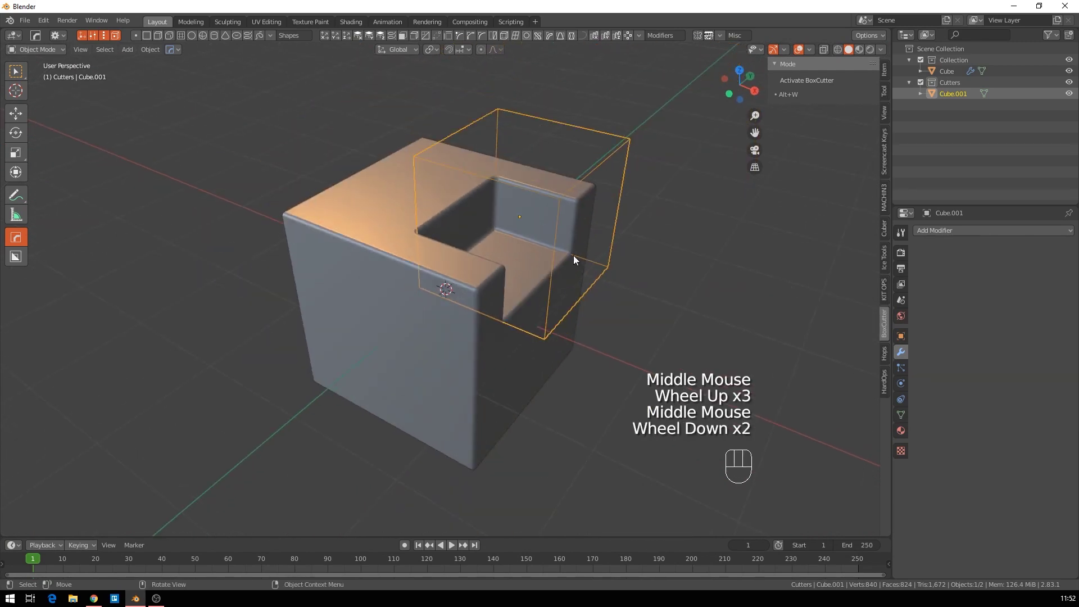
click(467, 277)
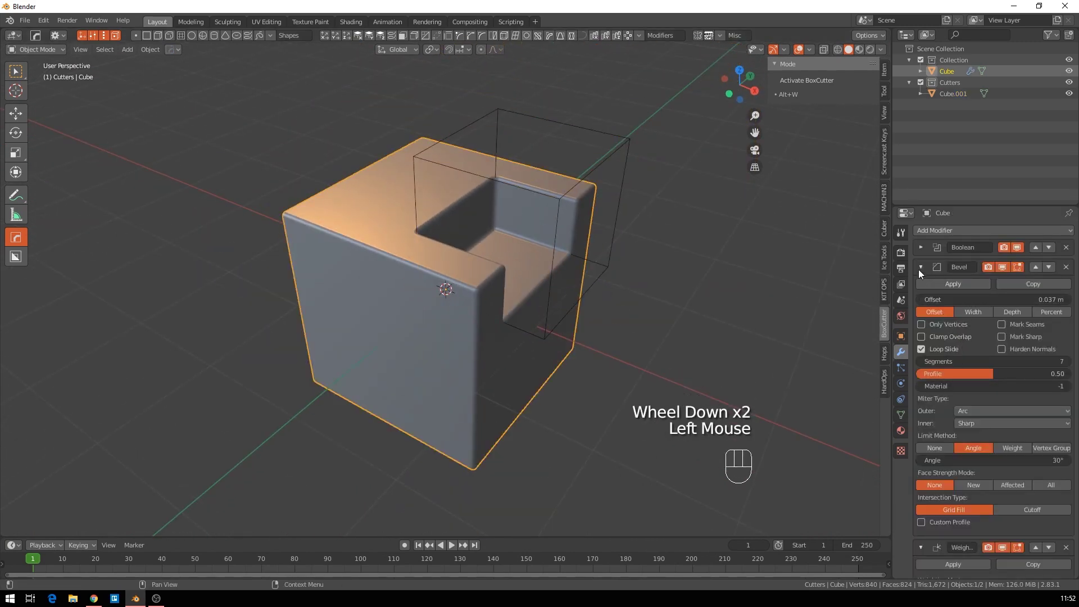
click(920, 269)
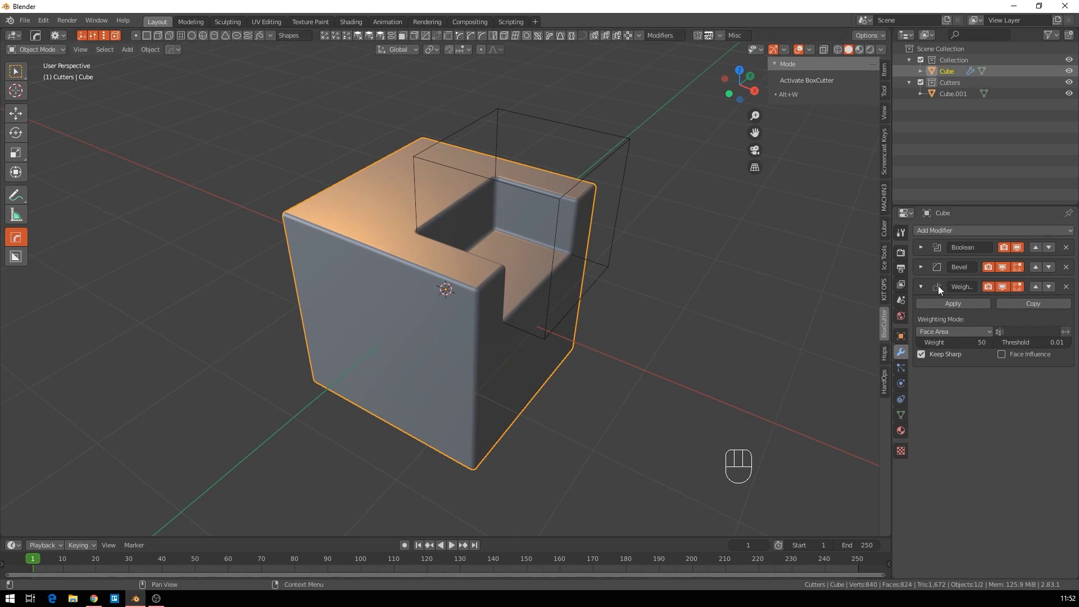
Duplicate the wireframe cutter and move the copy along X to the opposite side of the cube.
click(562, 194)
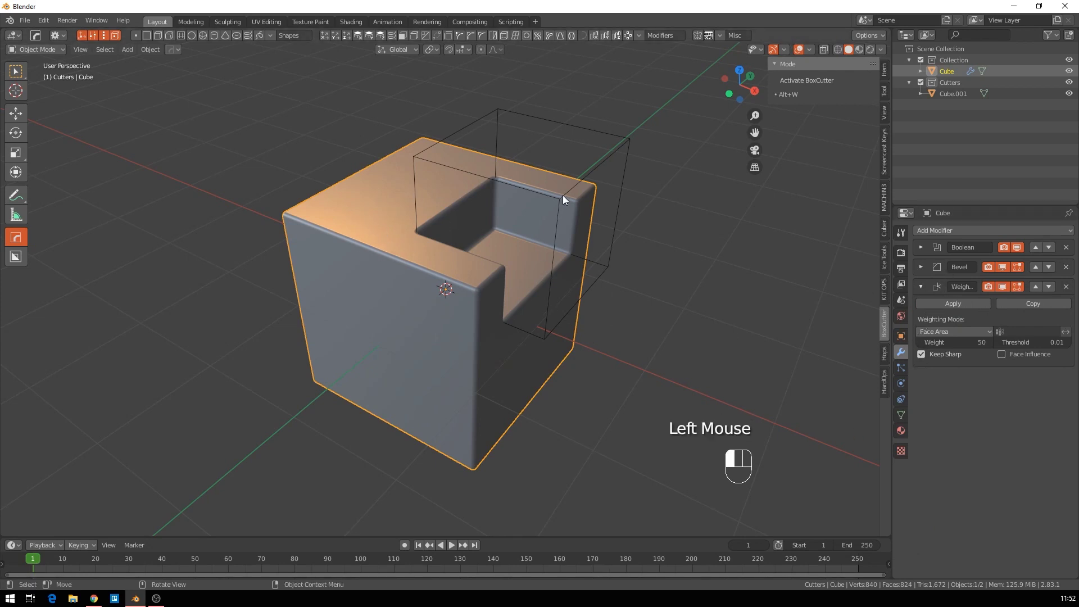
key(shift+d)
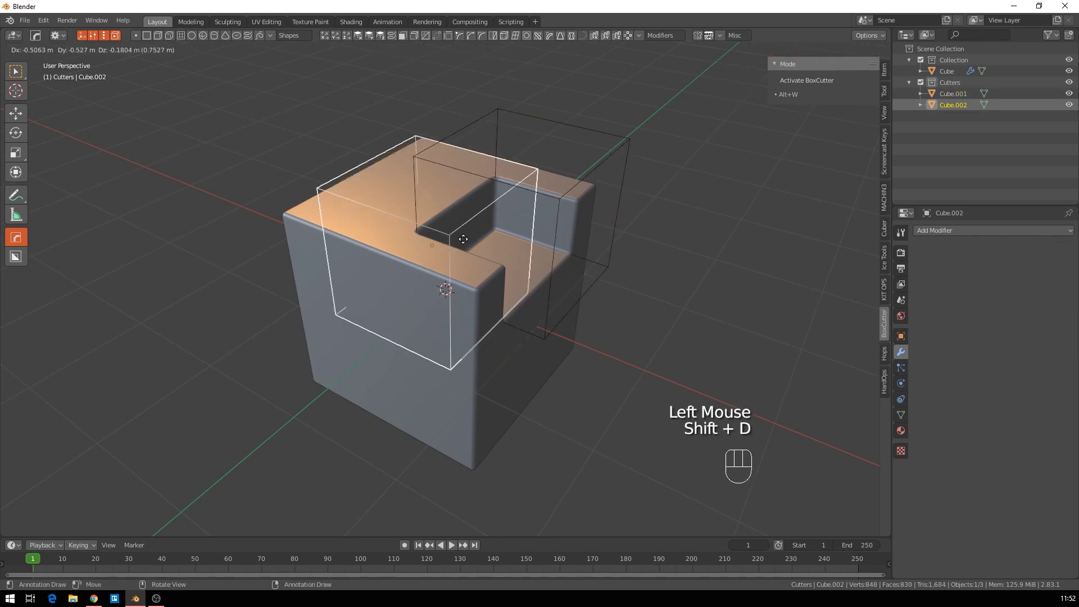
key(x)
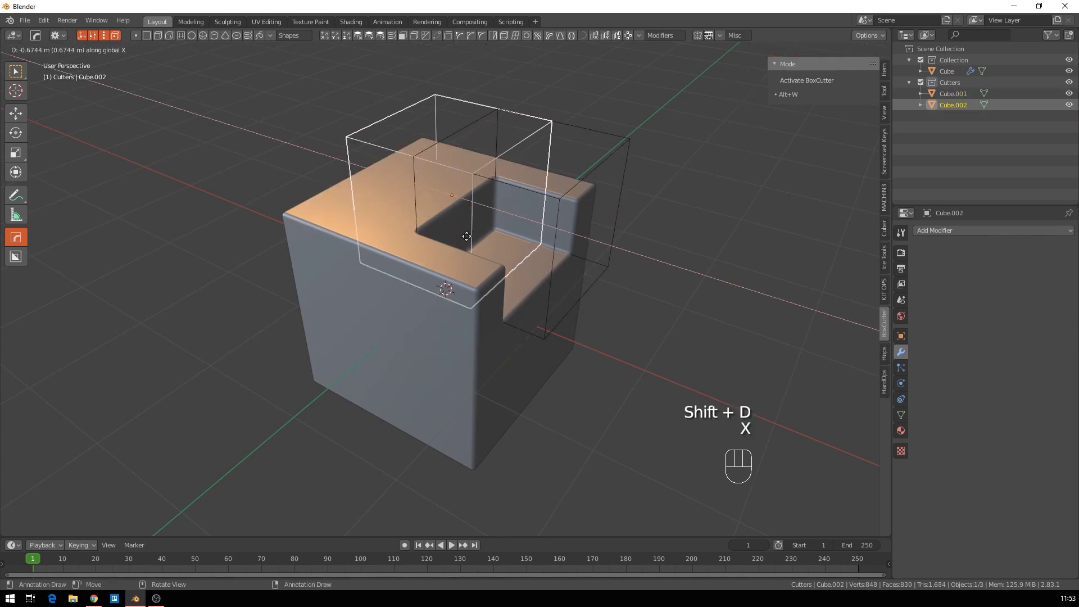
click(371, 171)
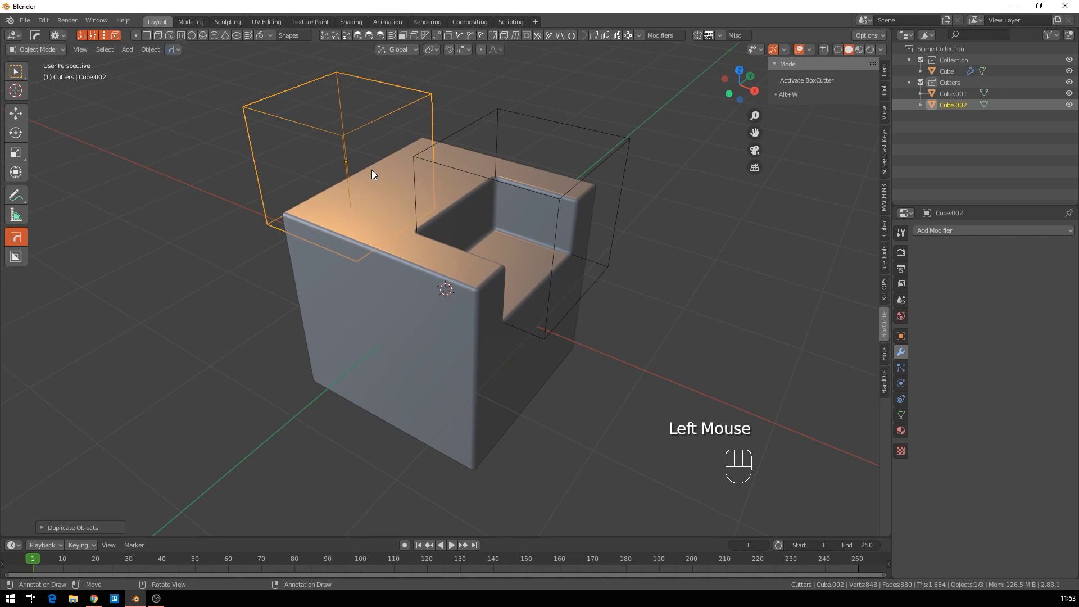
Subtract the duplicated cutter from the cube with a Hard Ops boolean difference.
middle_drag(394, 198, 441, 215)
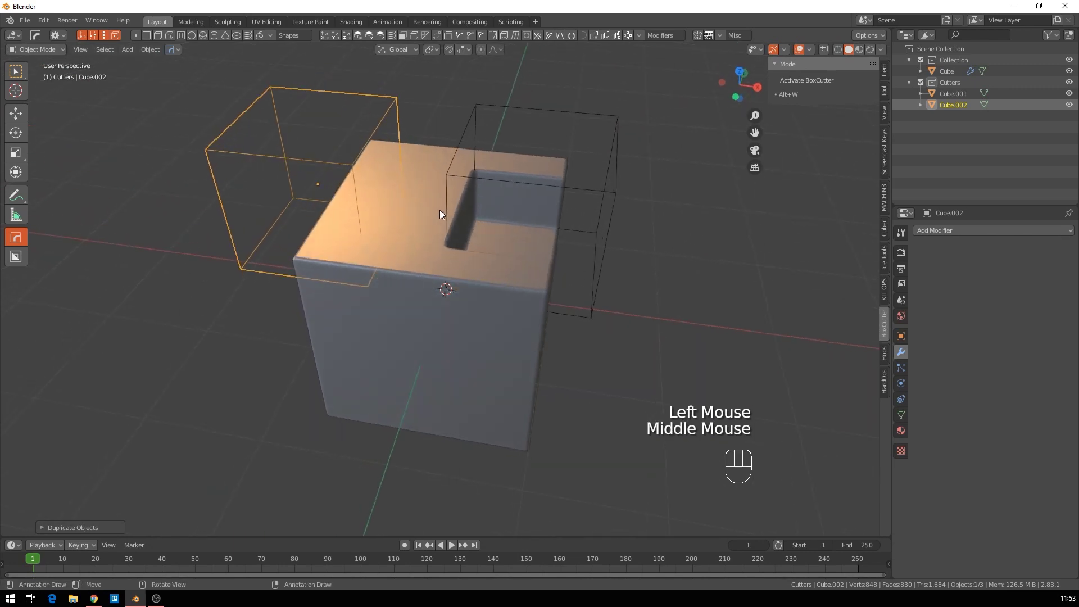
shift+click(399, 230)
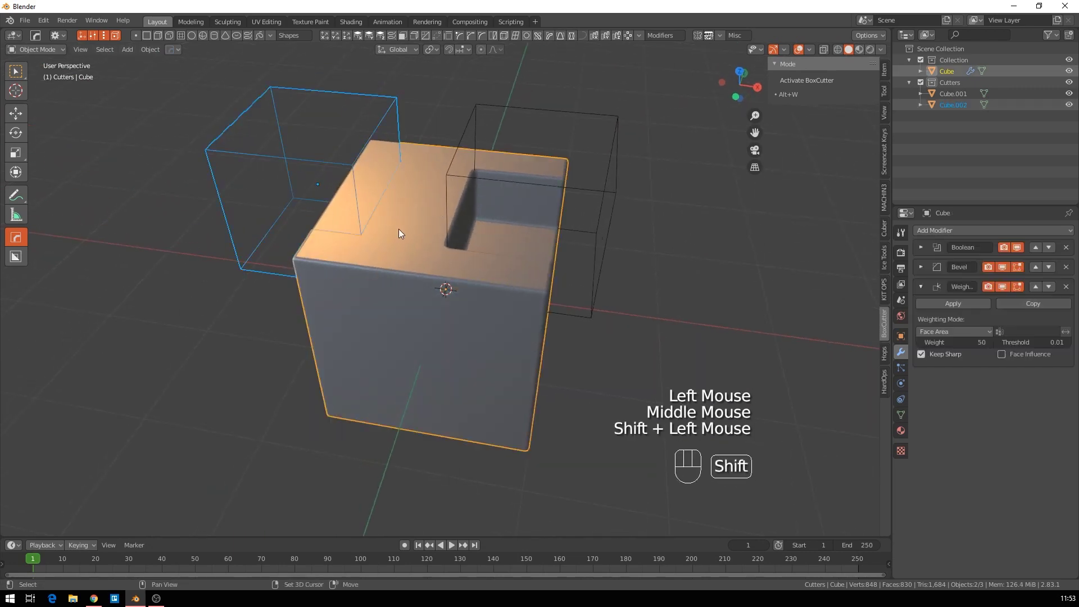
key(ctrl+KP_Subtract)
click(421, 254)
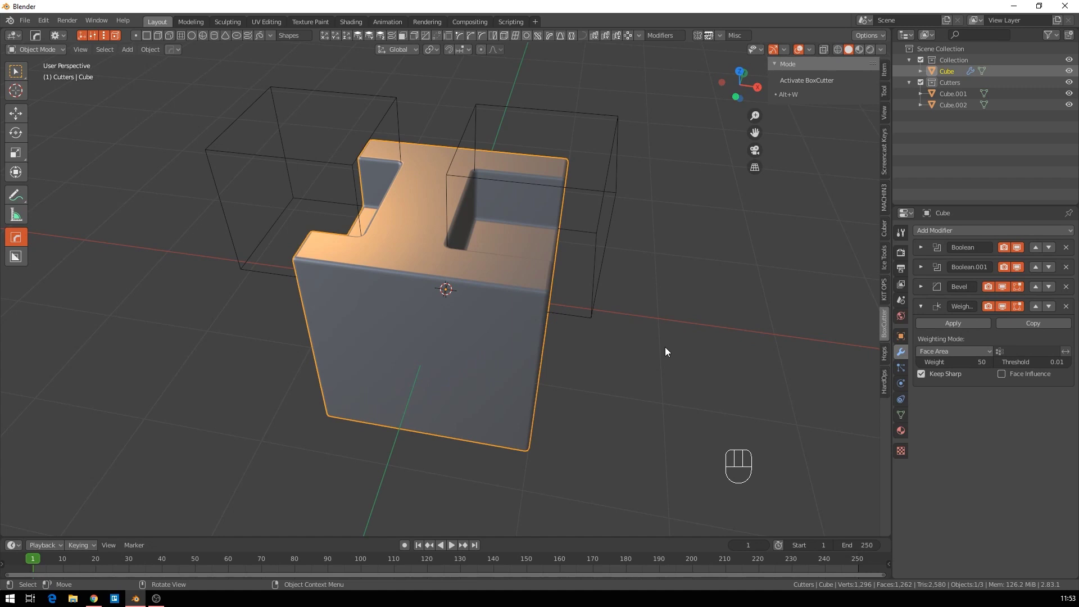
Delete all objects in the scene and add a new mesh cube.
key(a)
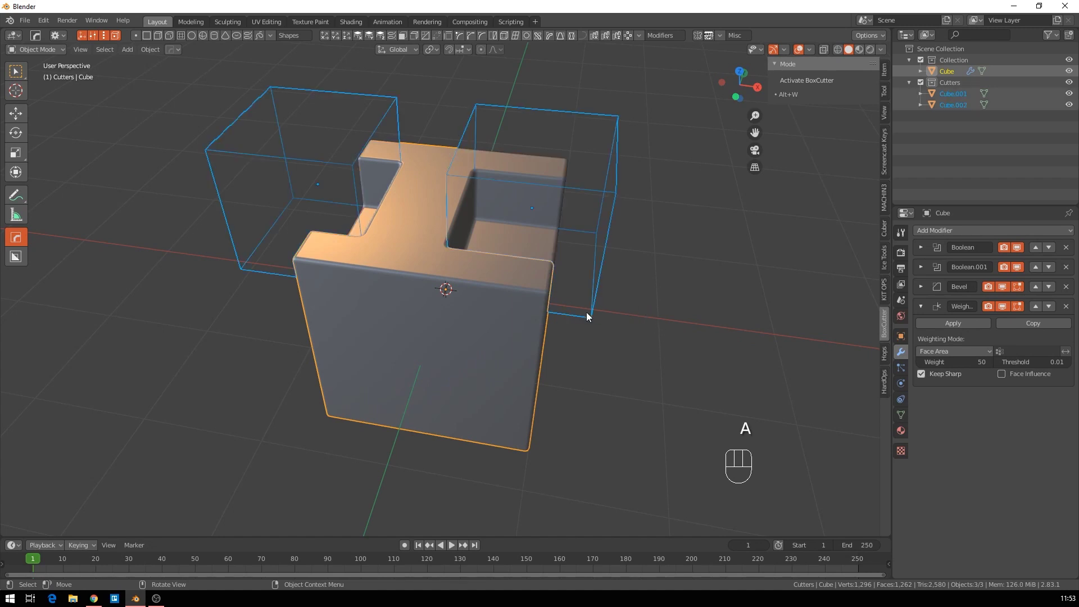
key(Delete)
scroll(572, 380, down, 1)
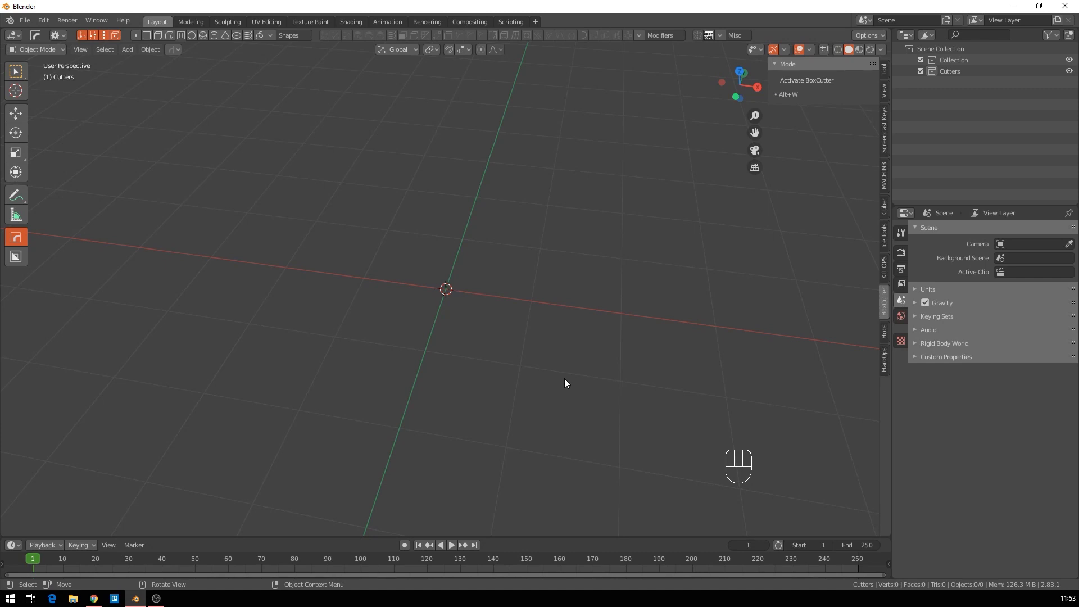
key(shift+a)
mouse_move(561, 360)
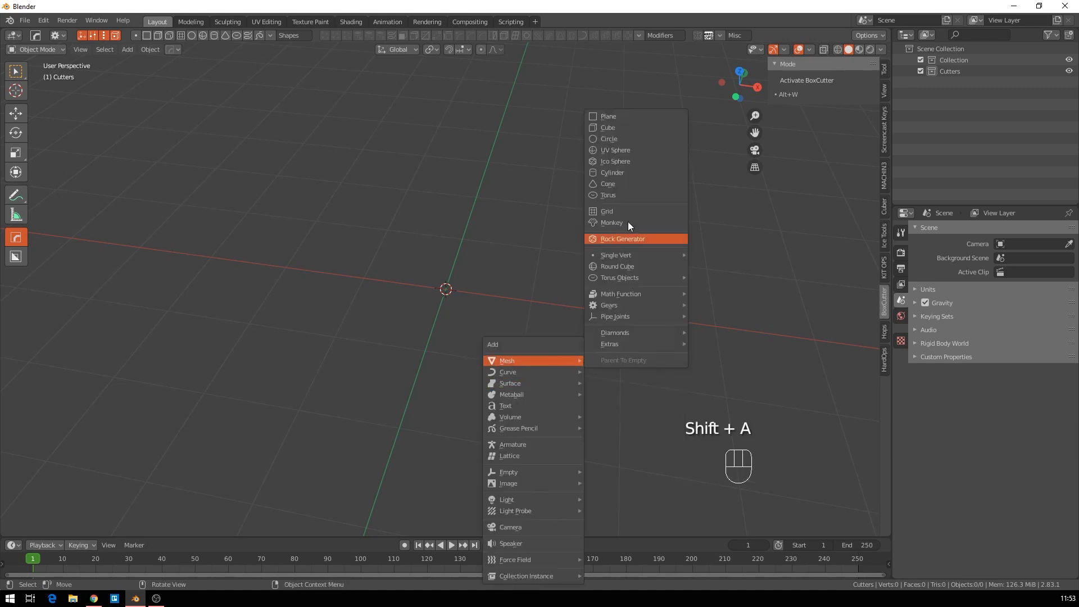
click(610, 129)
middle_drag(669, 372, 544, 413)
Apply AutoSmooth to the new cube from the Hard Ops quick favorites.
key(q)
mouse_move(460, 408)
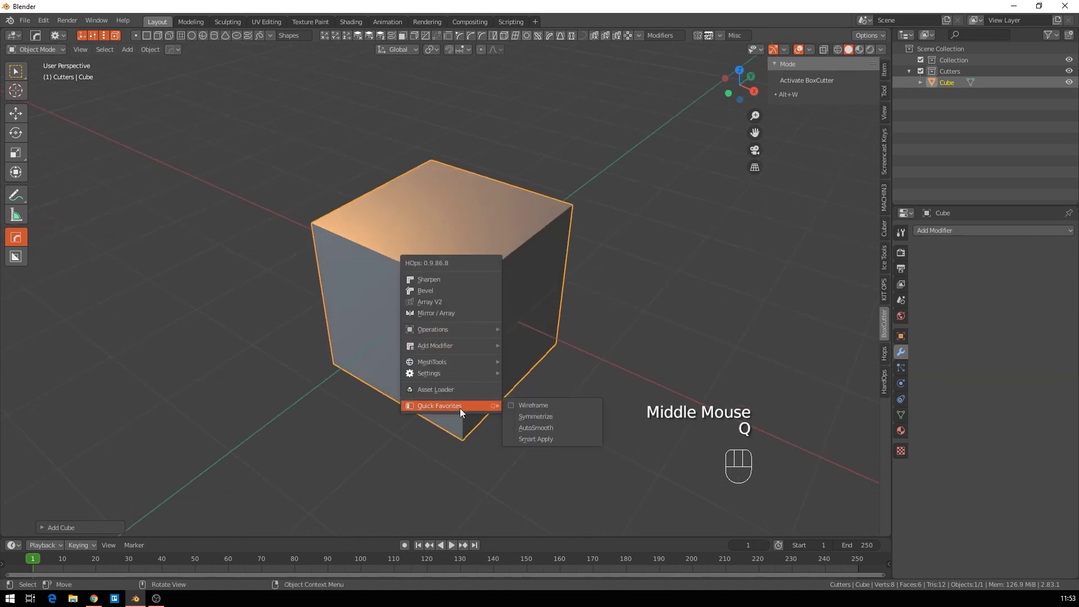
click(540, 429)
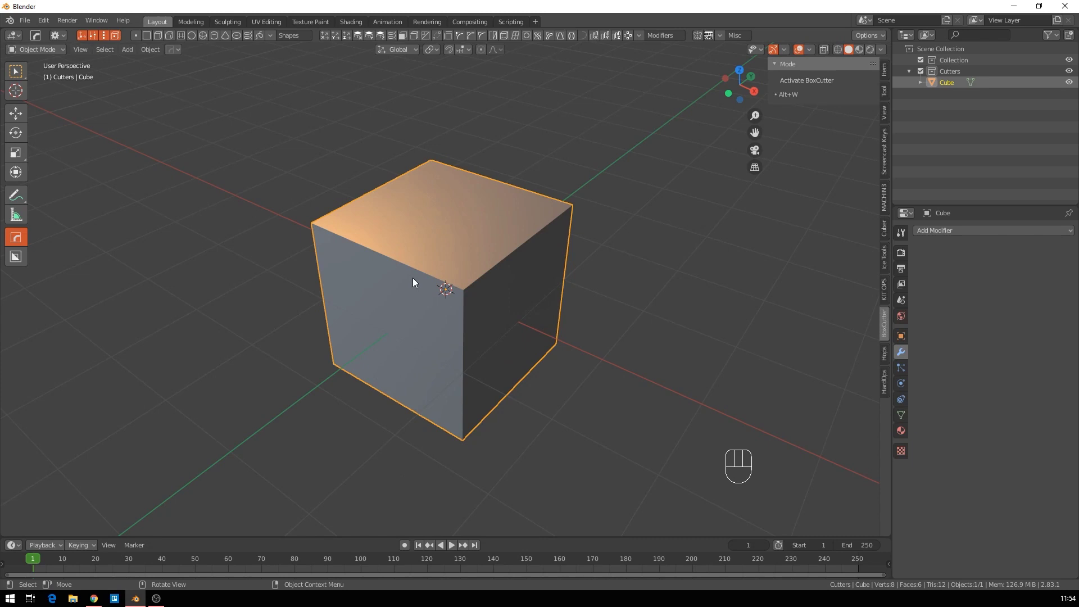
Bevel the cube through Hard Ops with a width of 0.037 and 7 segments.
key(q)
click(396, 163)
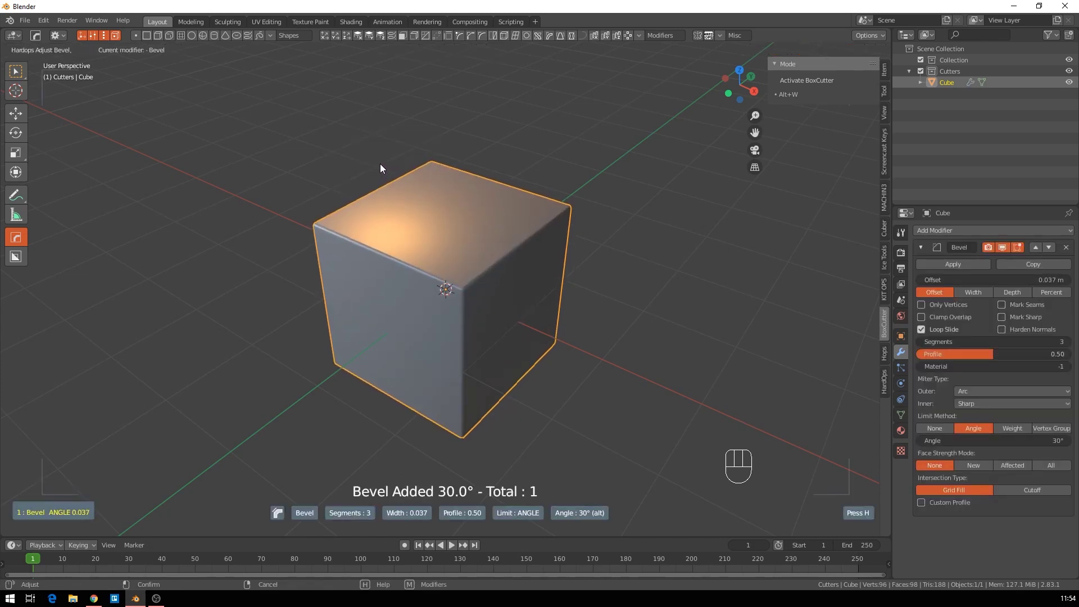
scroll(381, 164, up, 4)
click(381, 164)
Add a Weighted Normal modifier to the new beveled cube through Hard Ops.
key(q)
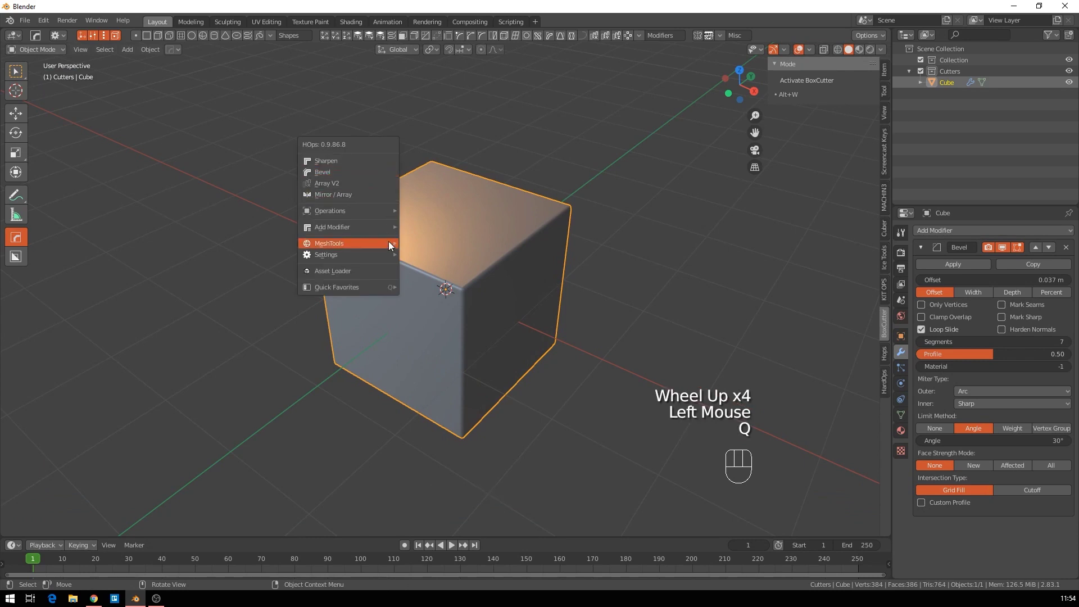
mouse_move(383, 228)
click(527, 313)
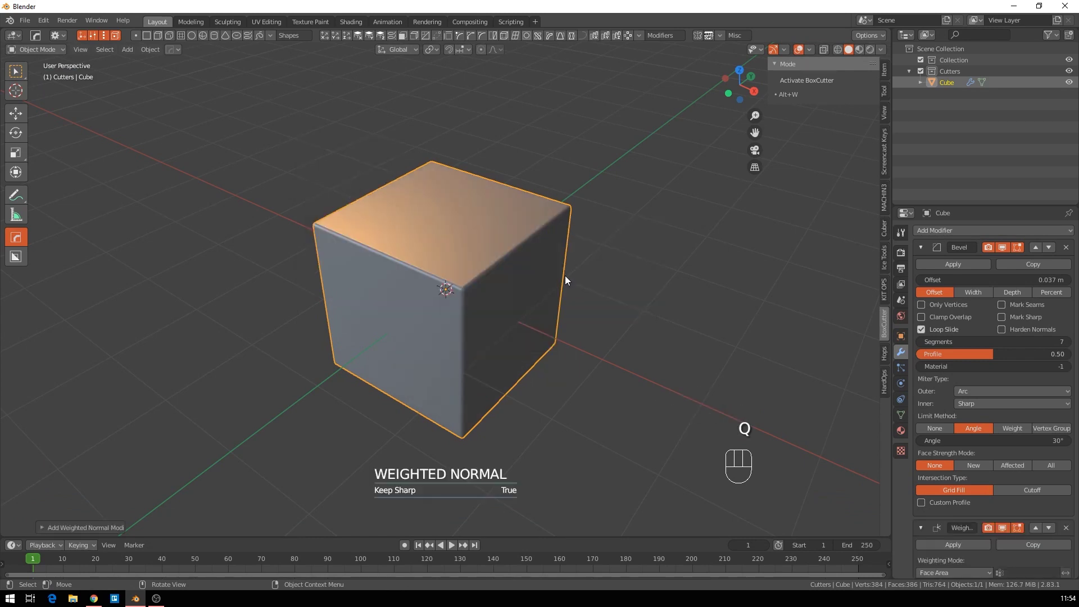
click(595, 270)
click(586, 278)
click(430, 269)
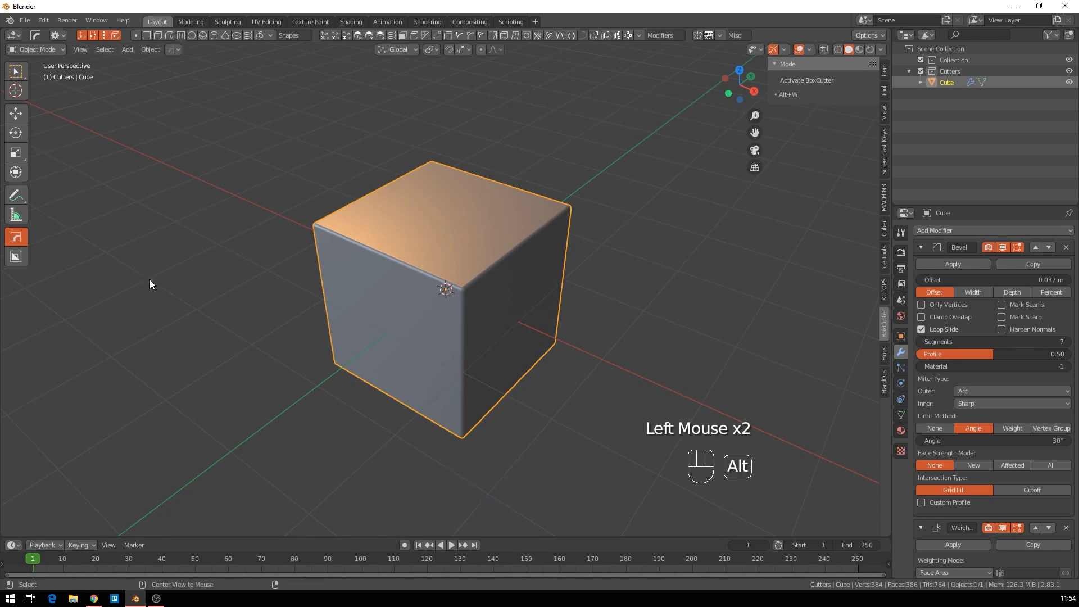
Activate BoxCutter and look over its pie menu with the sidebar hidden.
key(alt+w)
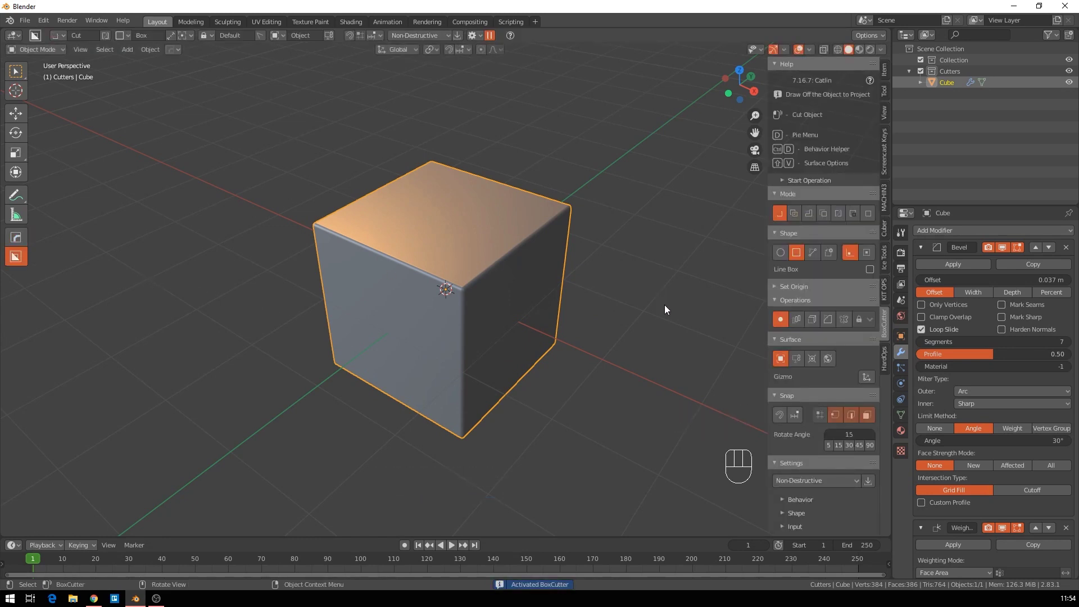
key(n)
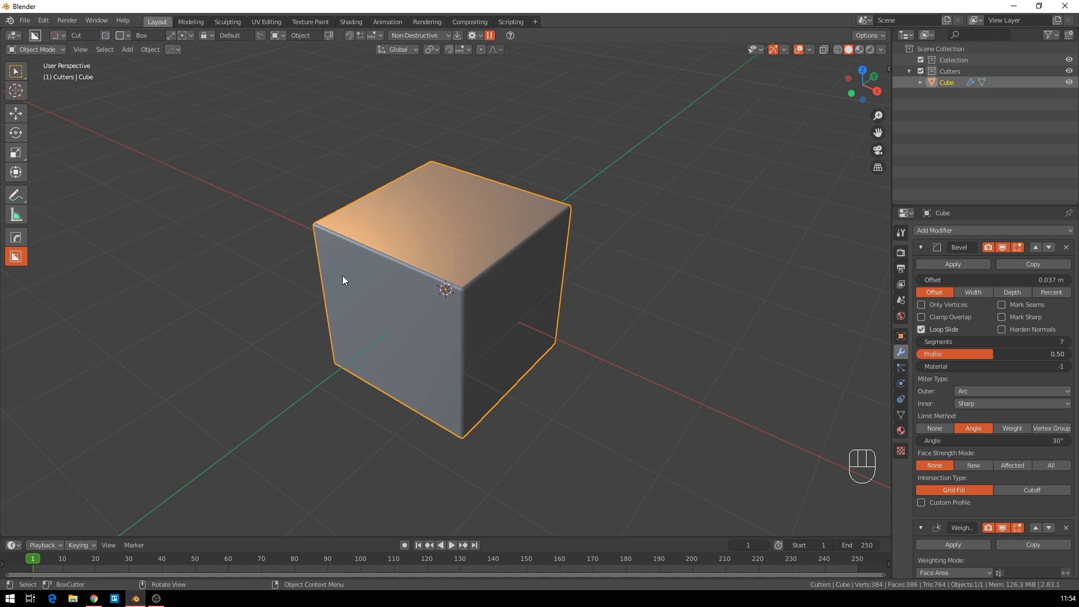
key(d)
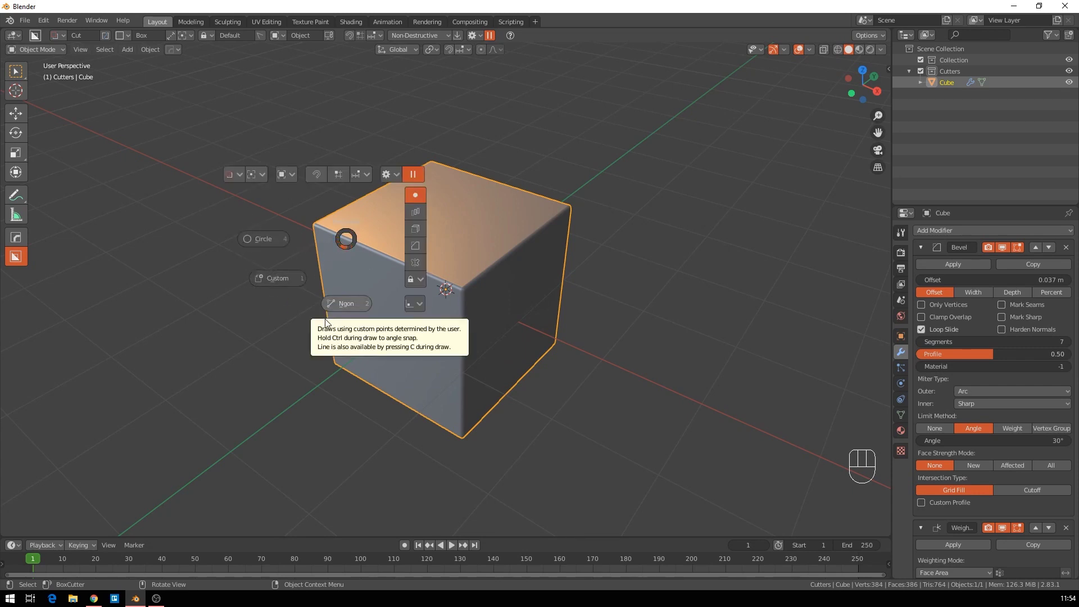
right_click(217, 380)
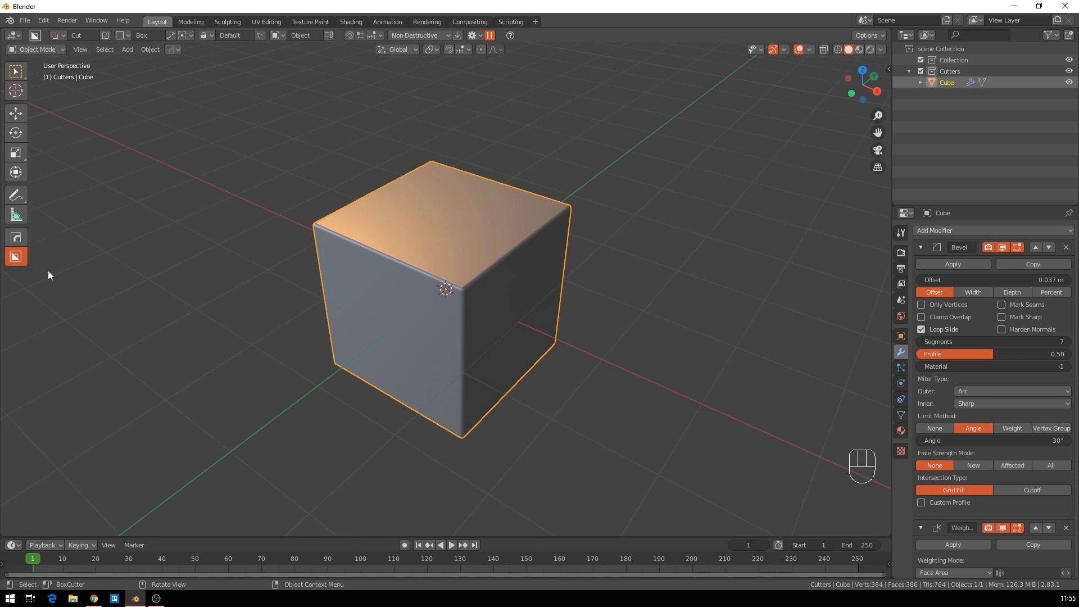
Cut a box-shaped notch into the cube's front face through its upper edge with BoxCutter.
mouse_move(373, 227)
mouse_down()
mouse_move(434, 276)
mouse_move(408, 297)
mouse_move(333, 278)
mouse_move(399, 311)
mouse_move(403, 332)
mouse_move(308, 263)
mouse_move(411, 333)
mouse_move(318, 299)
mouse_move(280, 351)
mouse_move(497, 264)
mouse_move(386, 384)
mouse_move(337, 338)
mouse_move(343, 345)
mouse_up()
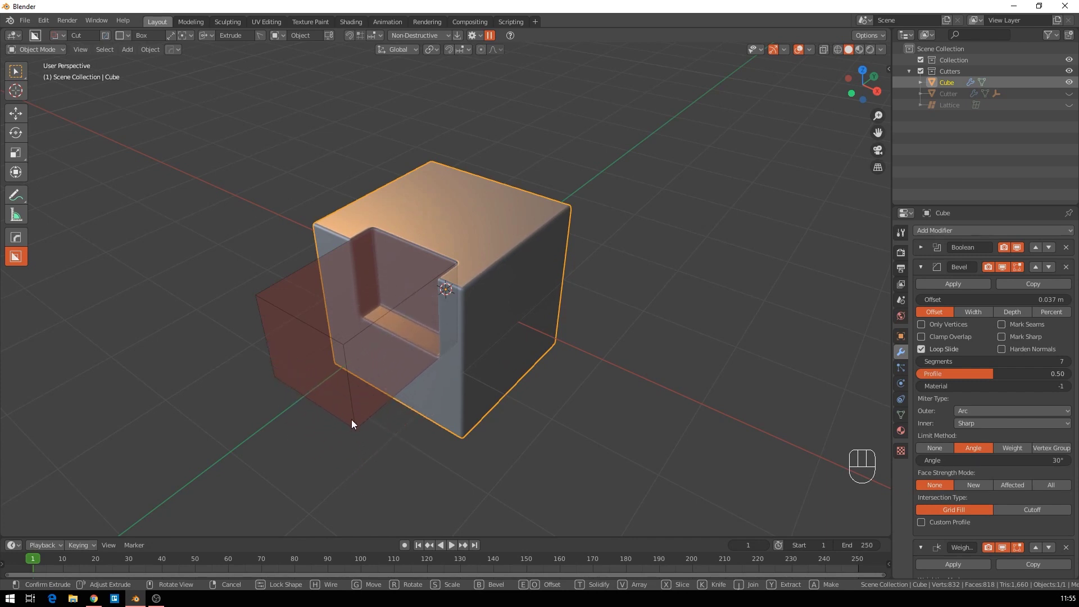
click(351, 420)
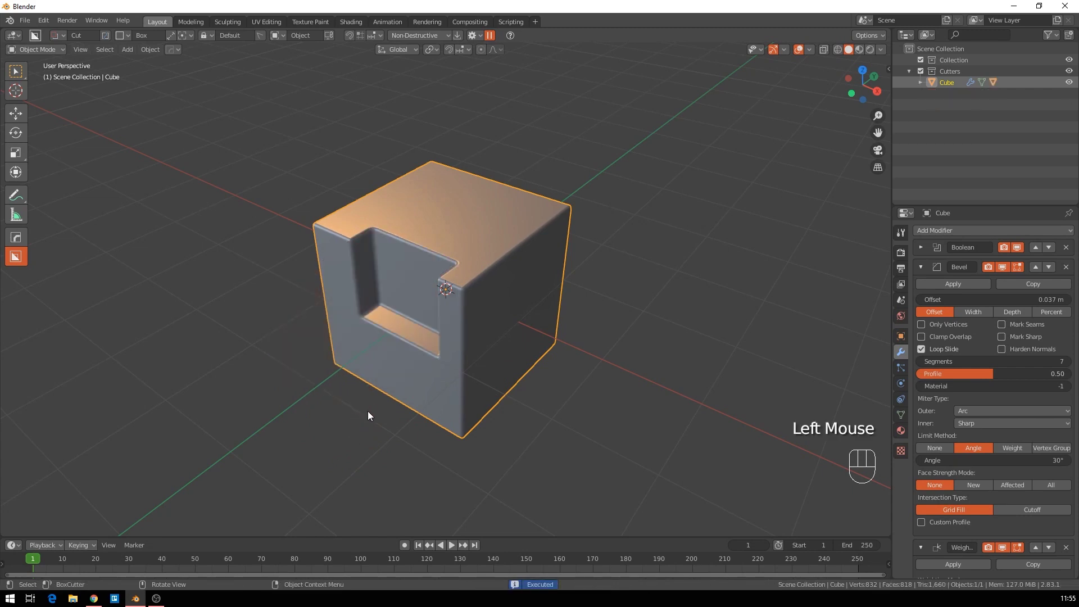
middle_drag(473, 358, 407, 339)
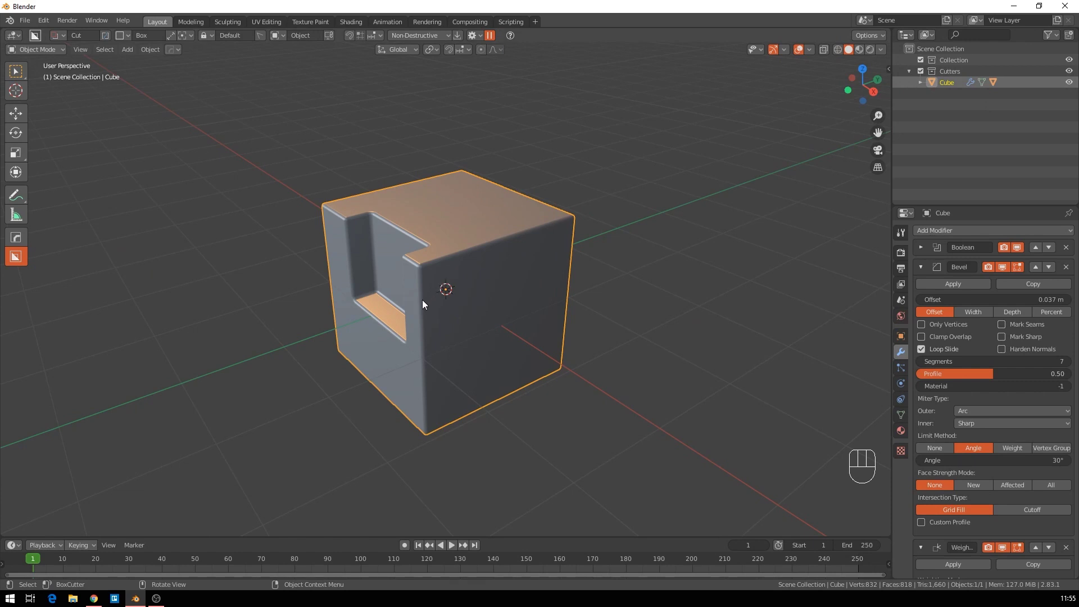
middle_drag(424, 297, 432, 275)
Examine the BoxCutter cutout up close and check what the Collection and Cutters collections contain.
click(948, 59)
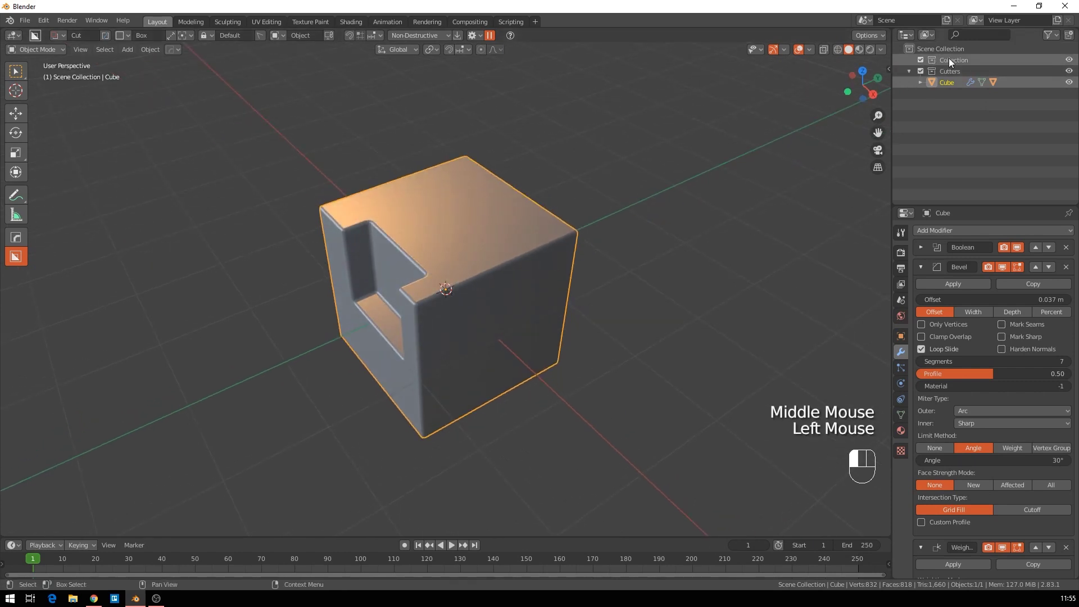
click(908, 70)
click(909, 70)
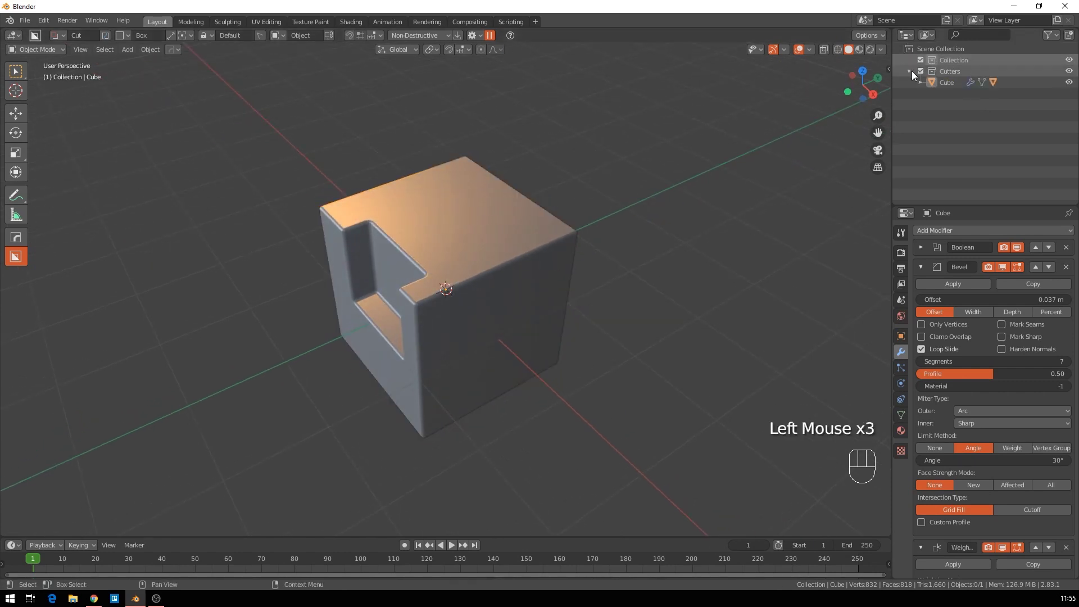
click(910, 71)
click(934, 62)
mouse_move(494, 241)
middle_down()
mouse_move(470, 249)
mouse_move(485, 243)
middle_up()
scroll(487, 271, up, 2)
click(558, 280)
middle_drag(558, 279, 505, 320)
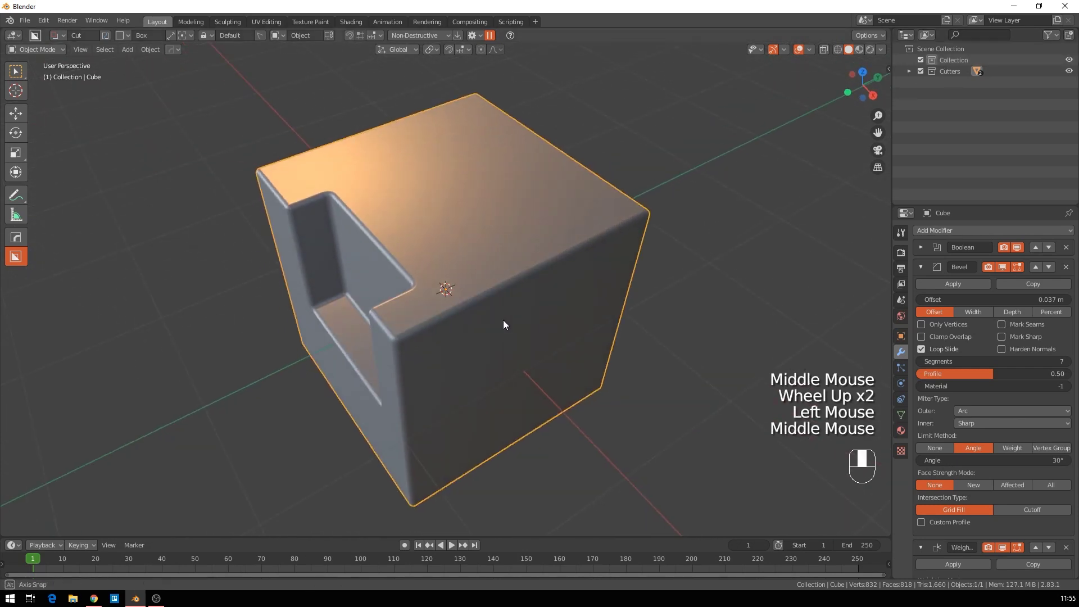
click(909, 71)
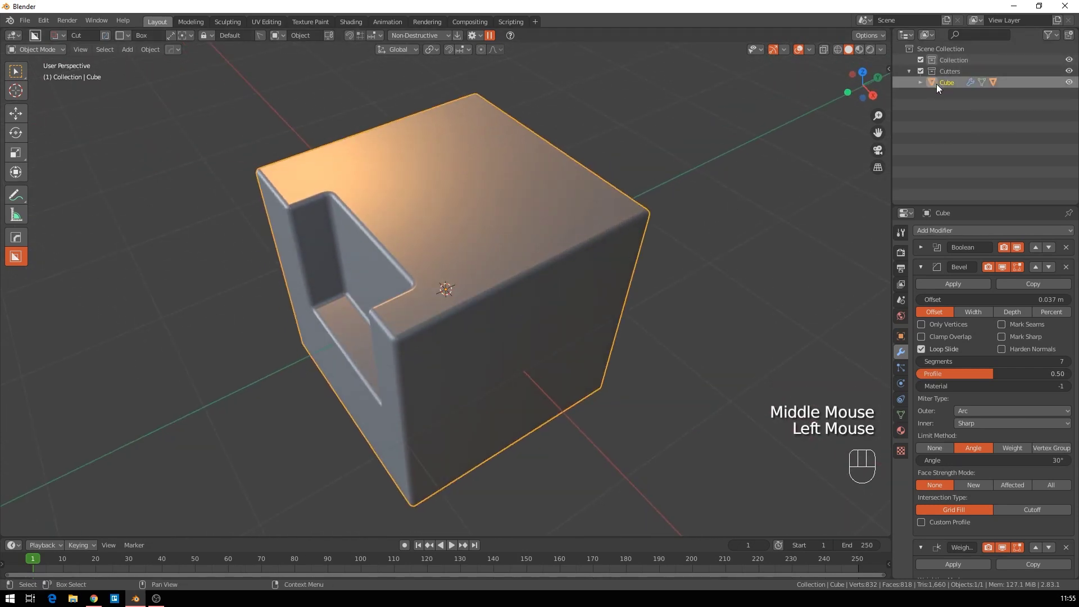
Delete the notched cube, then reveal its leftover cutter in the Cutters collection and delete it too.
scroll(451, 308, down, 5)
key(a)
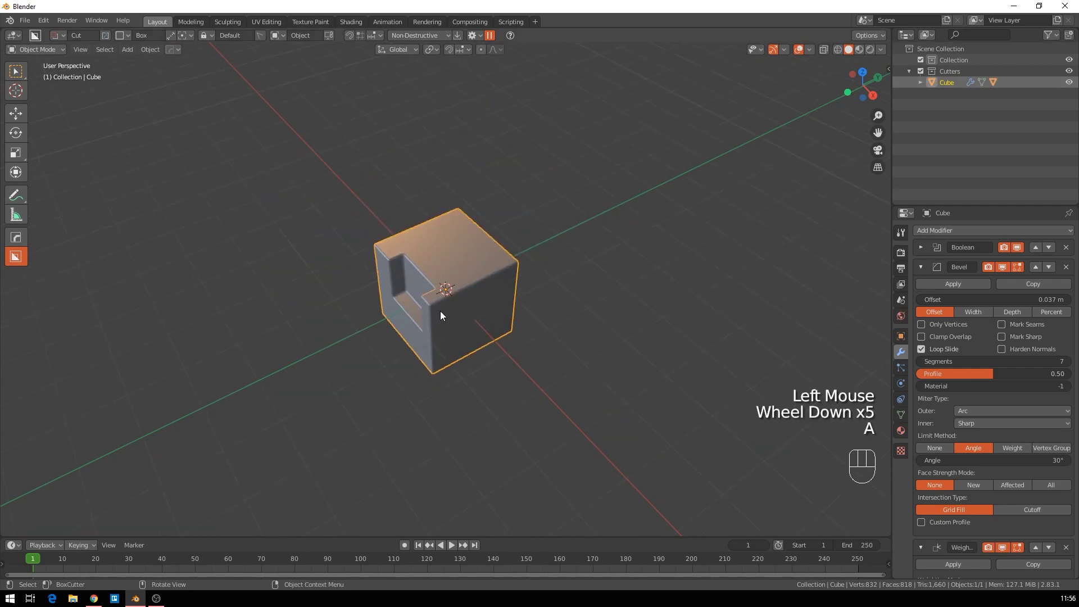
key(Delete)
click(993, 80)
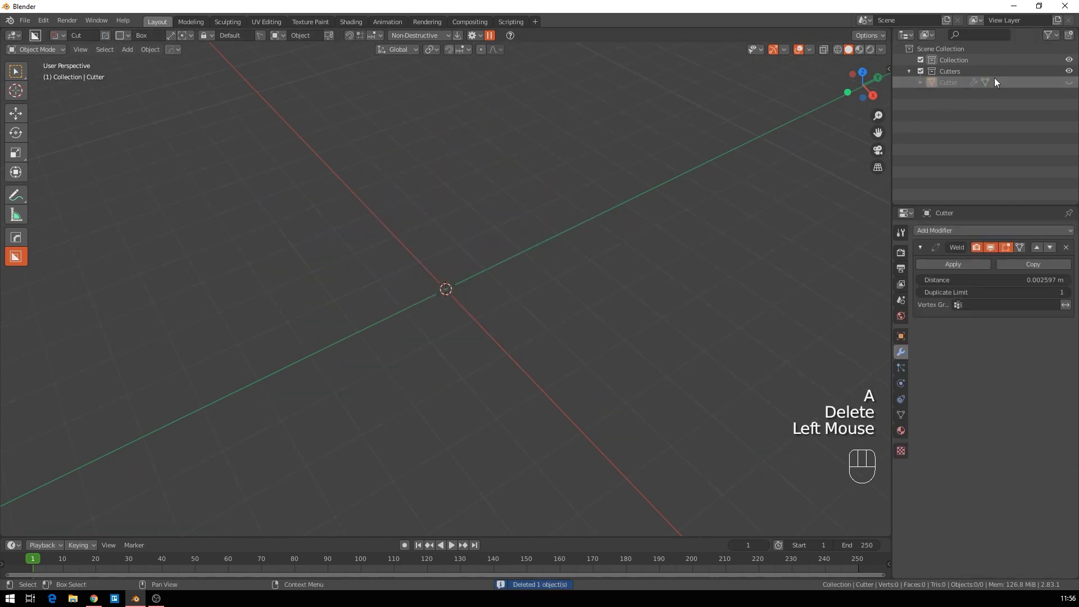
click(1069, 82)
click(411, 288)
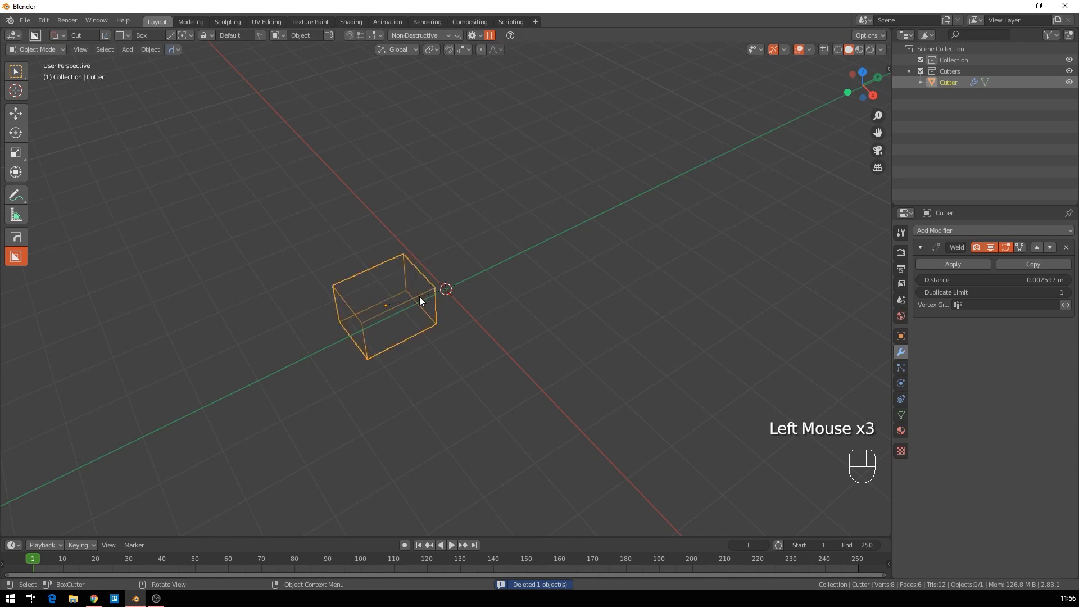
key(Delete)
Add a new mesh cube to the main Collection.
click(952, 60)
key(shift+a)
mouse_move(399, 268)
click(444, 279)
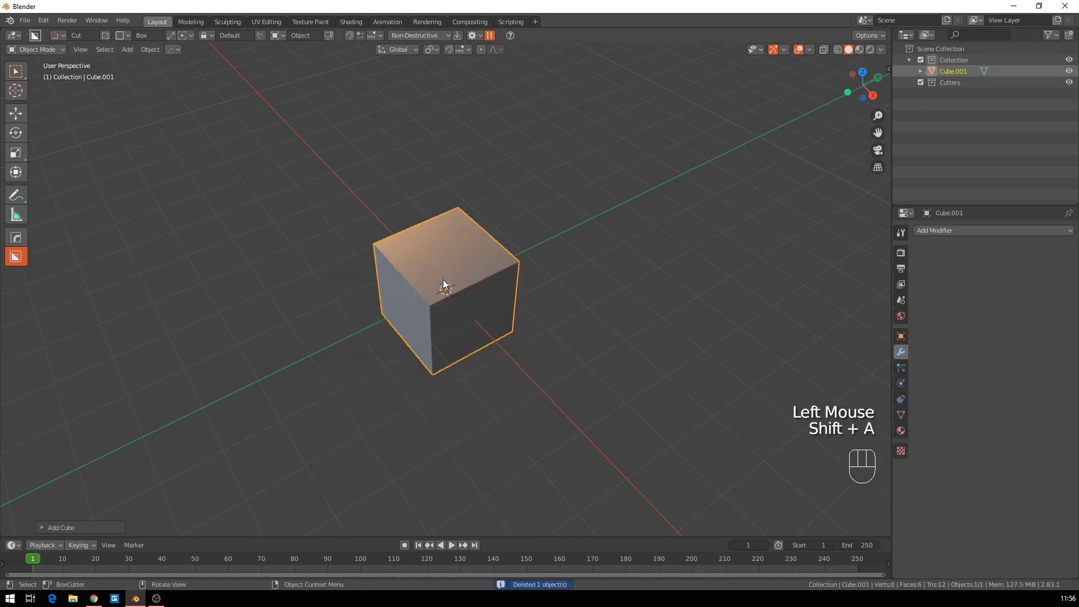
Apply Hard Ops AutoSmooth to the new cube with a 30-degree angle.
key(q)
mouse_move(455, 353)
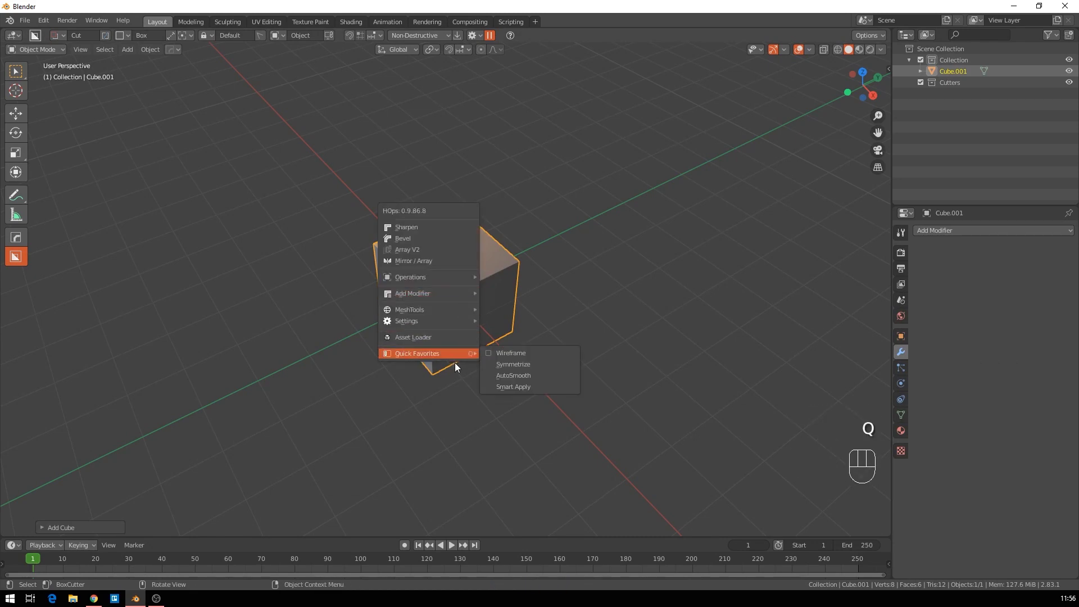
click(518, 376)
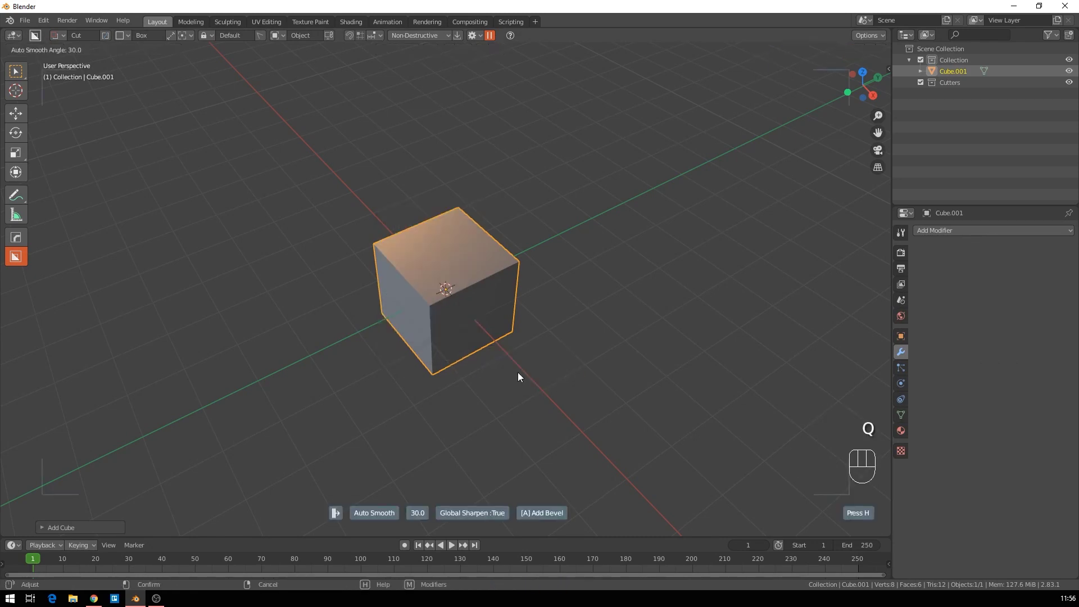
key(3)
click(470, 315)
Bevel the cube through Hard Ops with 6 segments and a width of about 0.05 m.
key(q)
mouse_move(471, 315)
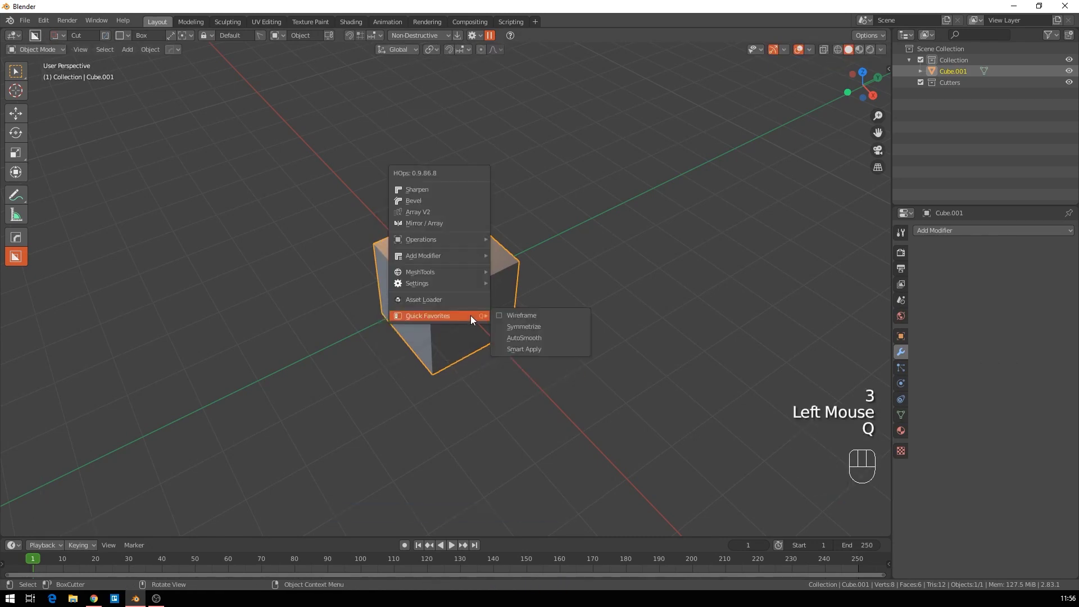
click(448, 201)
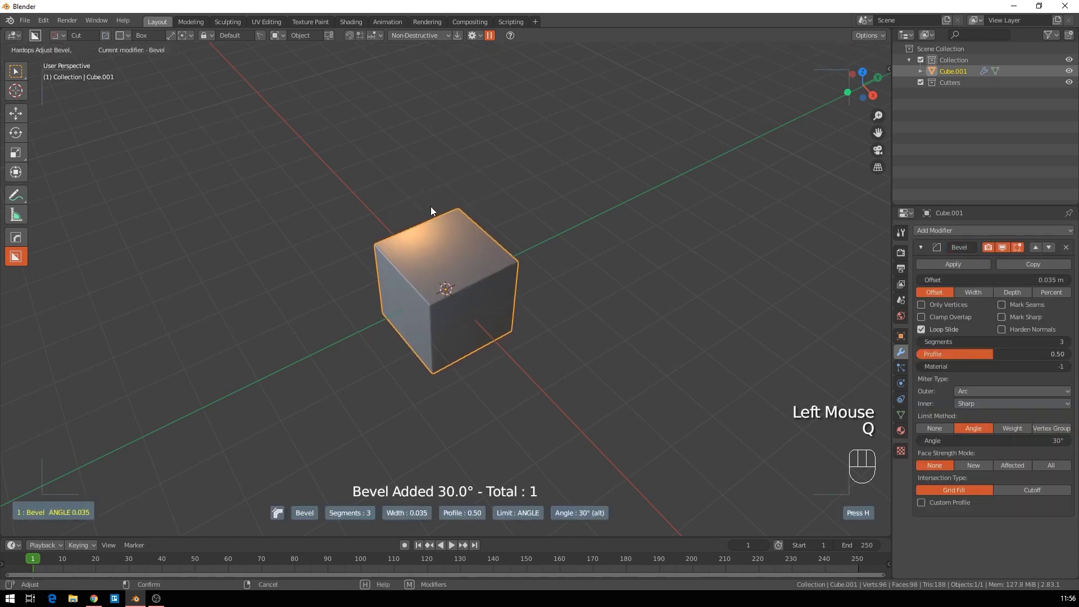
scroll(426, 207, up, 3)
click(426, 208)
Add a Weighted Normal modifier to the beveled cube from the Hard Ops modifier options.
key(q)
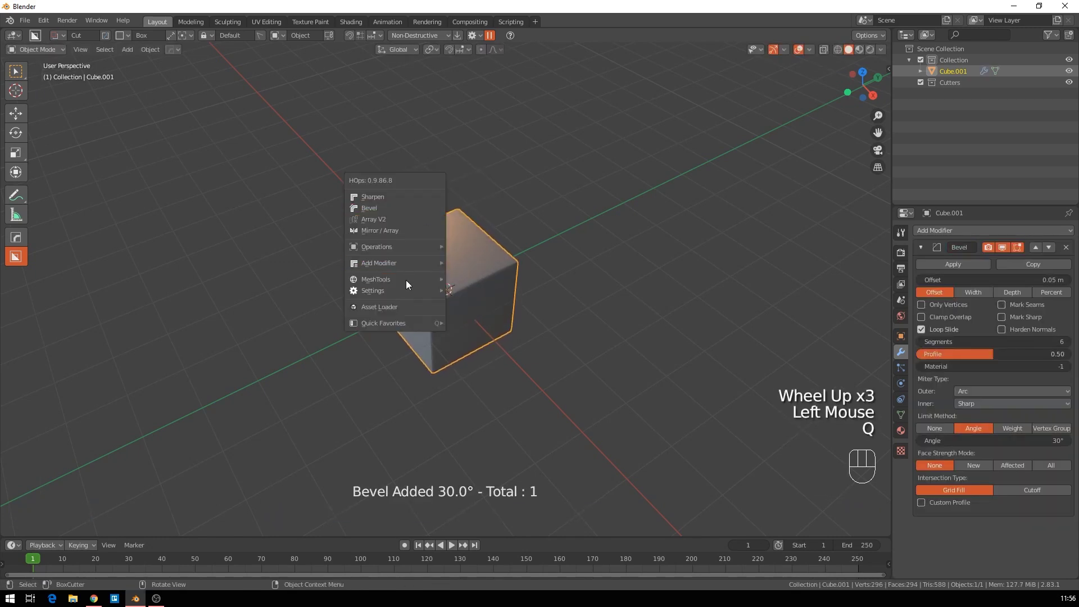
mouse_move(413, 263)
click(562, 347)
middle_drag(562, 346, 508, 261)
scroll(470, 295, up, 3)
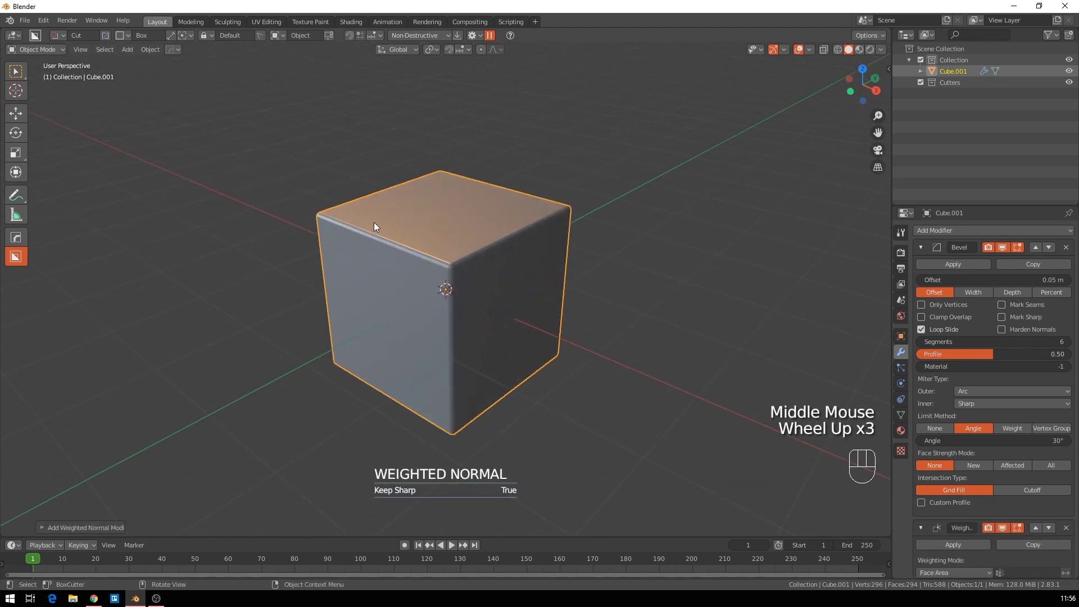
Cut a box-shaped notch with BoxCutter through the upper edge of the cube's front face.
middle_drag(375, 225, 383, 251)
mouse_move(375, 224)
mouse_down()
mouse_move(423, 248)
mouse_move(418, 276)
mouse_move(372, 315)
mouse_move(354, 308)
mouse_up()
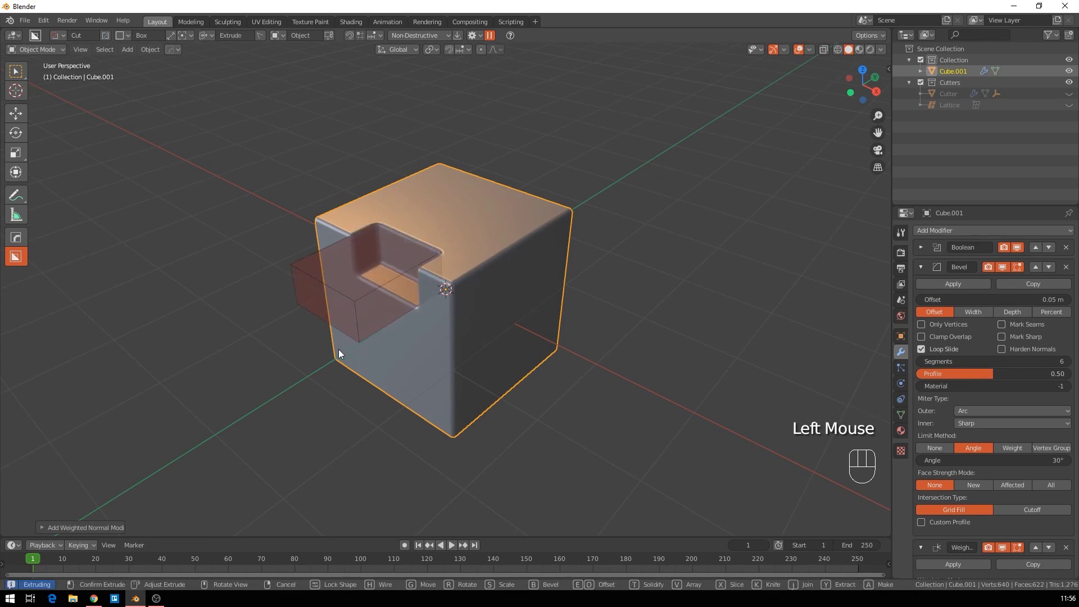
click(329, 379)
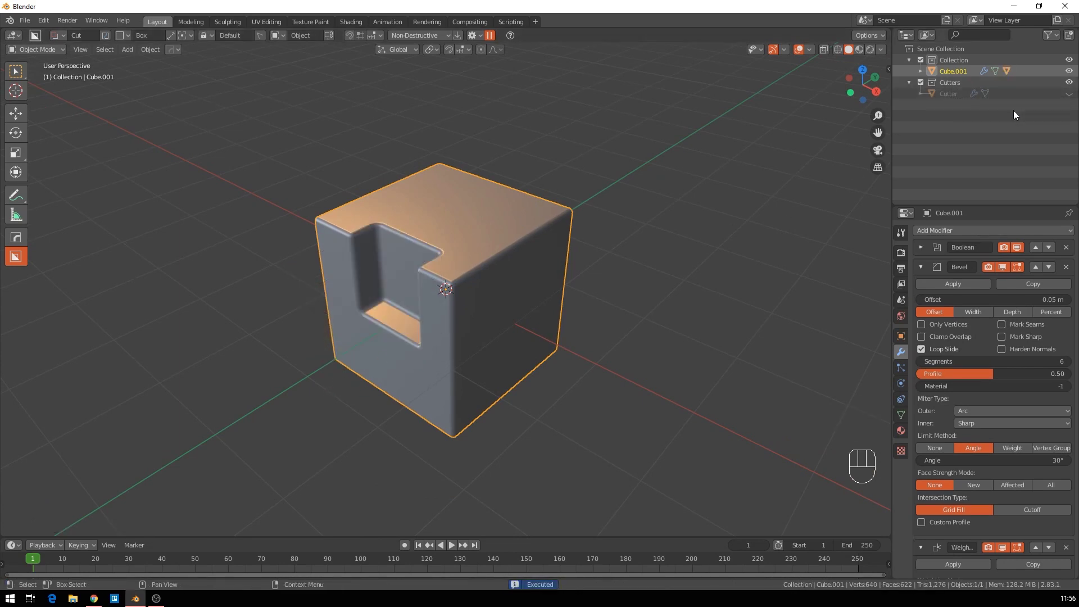
middle_drag(569, 241, 494, 282)
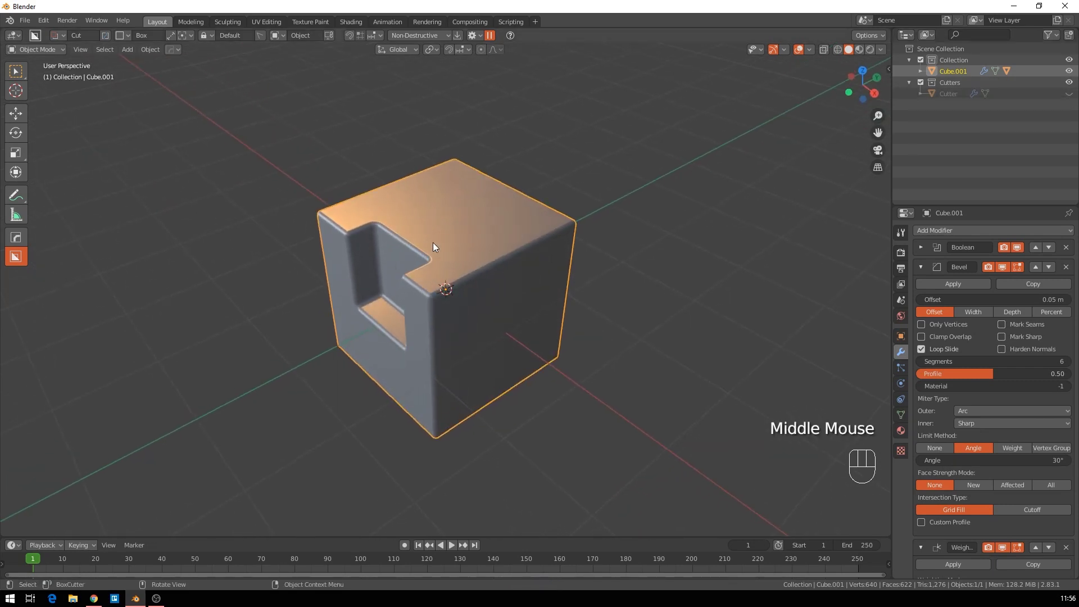
Cut a second box-shaped notch through the upper edge of the side face adjacent to the first notch.
mouse_move(498, 249)
mouse_down()
mouse_move(518, 255)
mouse_move(541, 290)
mouse_up()
click(539, 326)
middle_drag(540, 325, 469, 267)
scroll(469, 267, up, 2)
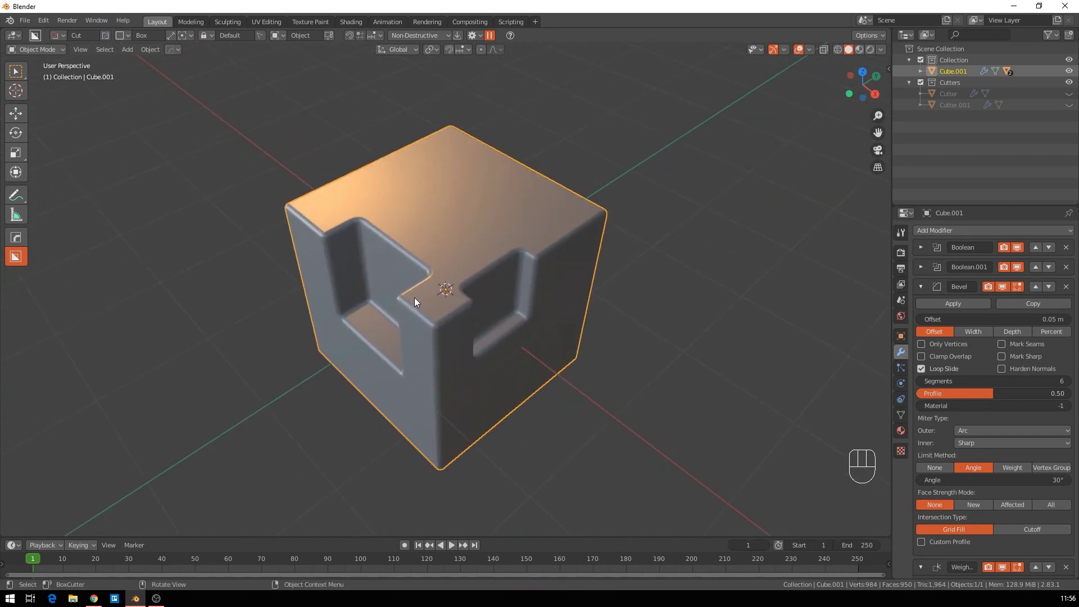
Switch BoxCutter to the Circle shape and cut a round recess into the cube's top face.
key(d)
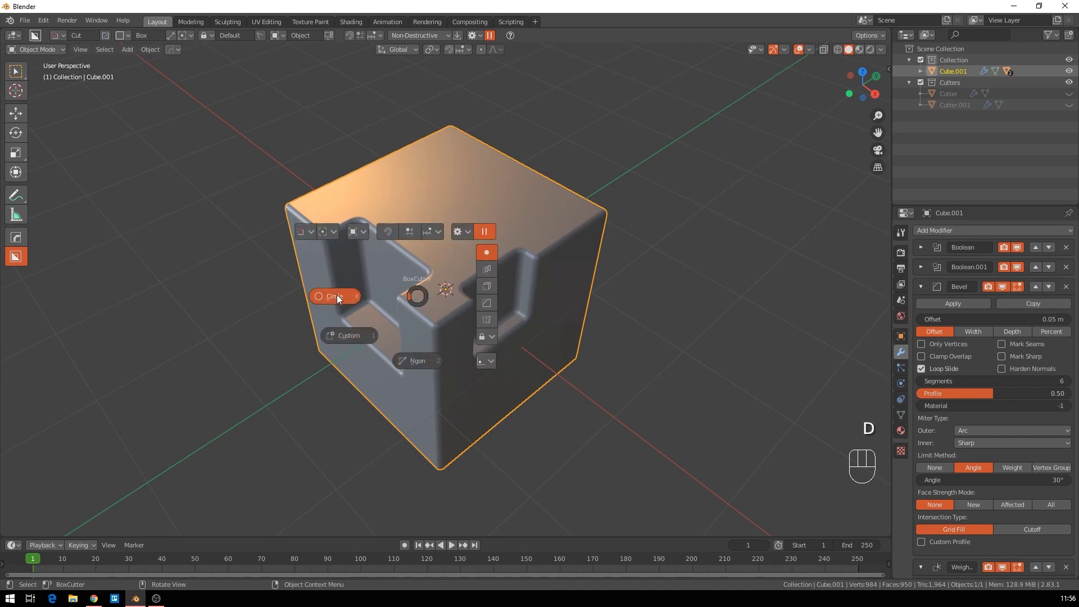
click(336, 295)
drag(489, 204, 487, 235)
click(475, 272)
middle_drag(476, 267, 417, 272)
scroll(426, 292, up, 2)
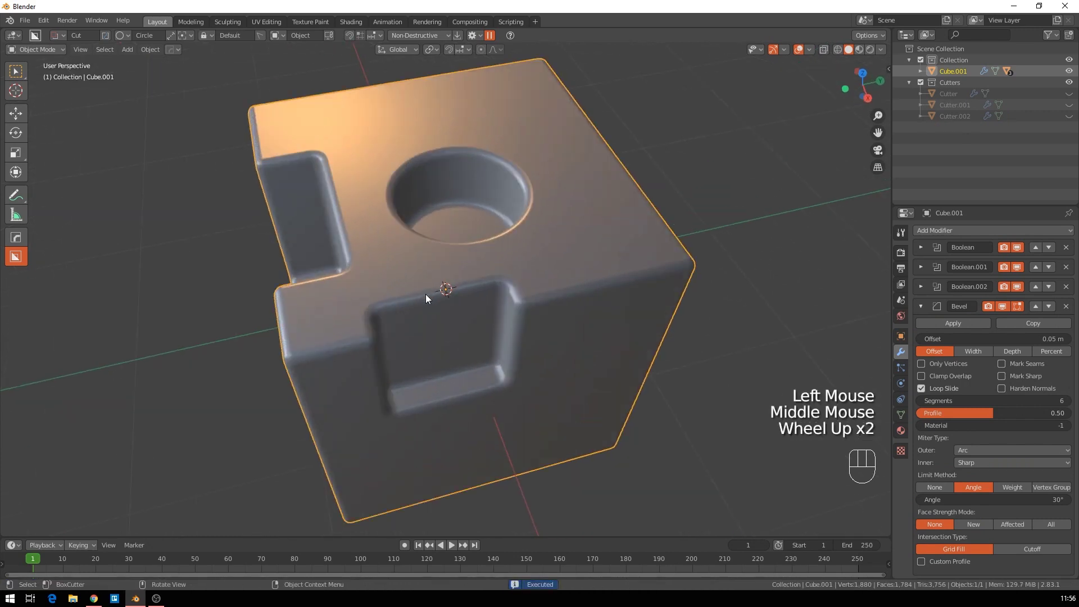
scroll(330, 293, down, 3)
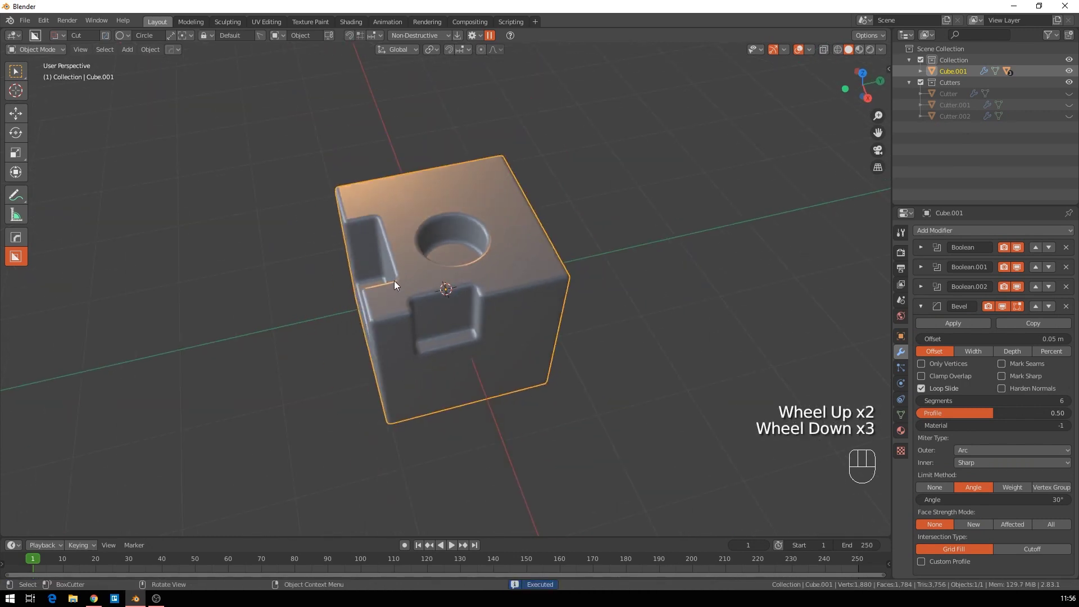
Switch BoxCutter to the Box shape and slice off a block at the cube's upper corner beside the second notch.
key(d)
click(453, 319)
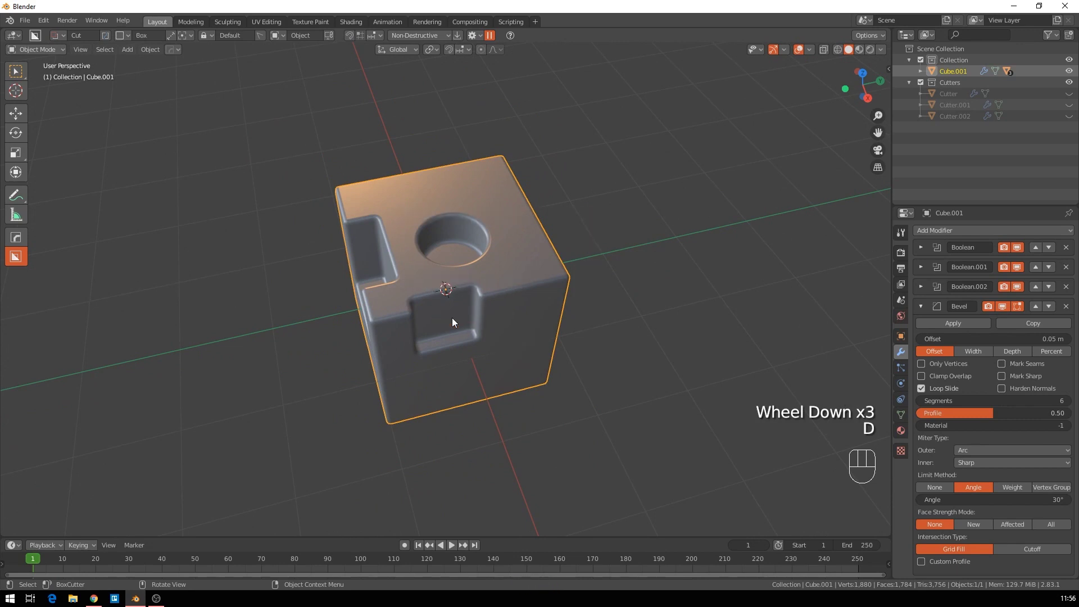
middle_drag(580, 321, 484, 275)
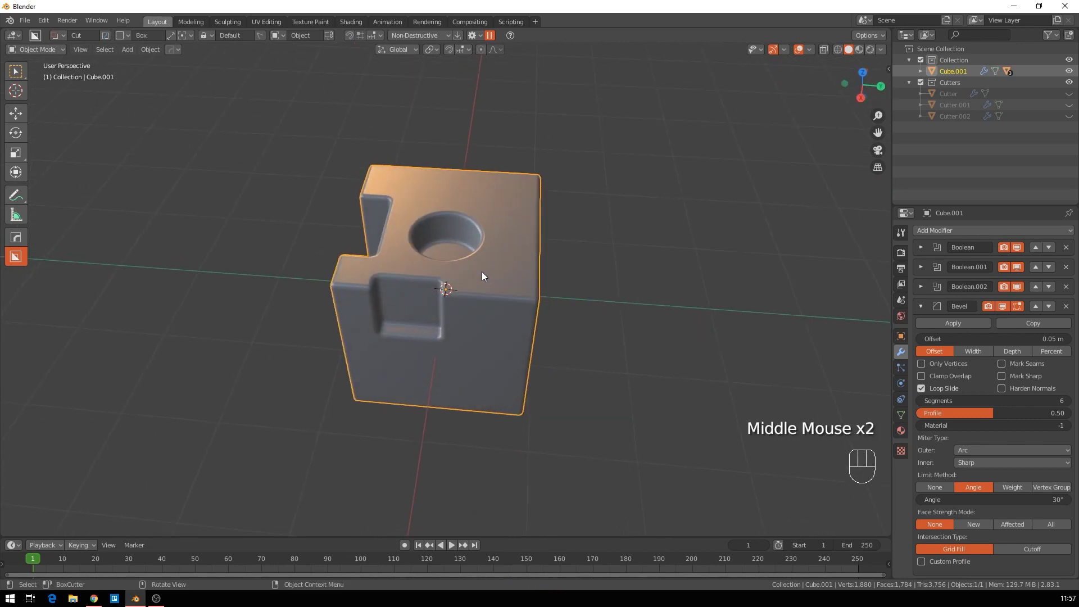
drag(479, 261, 598, 336)
key(x)
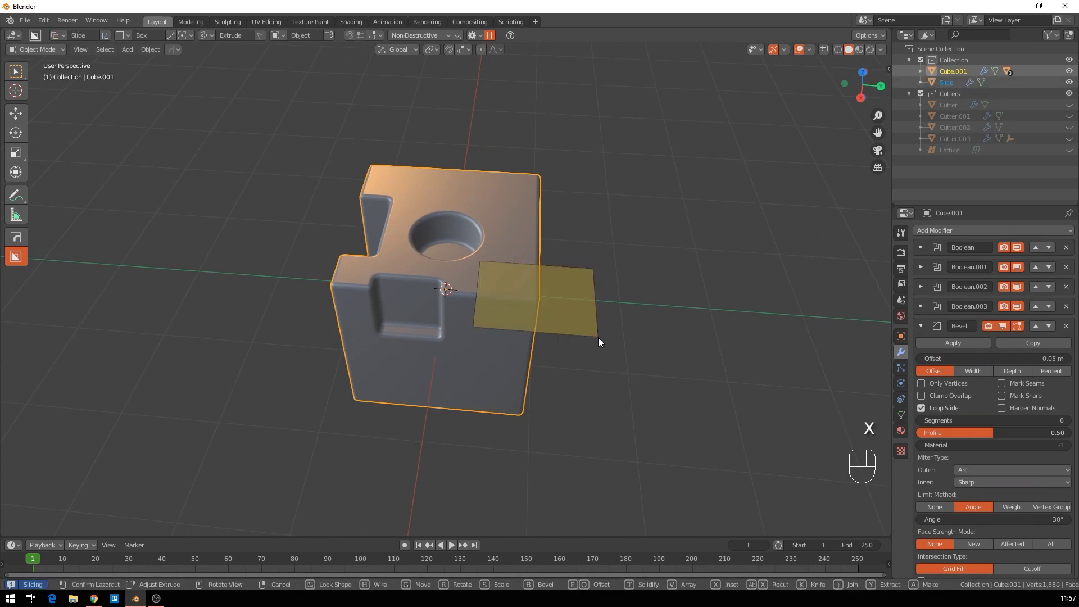
click(606, 400)
middle_drag(619, 367, 534, 299)
click(545, 322)
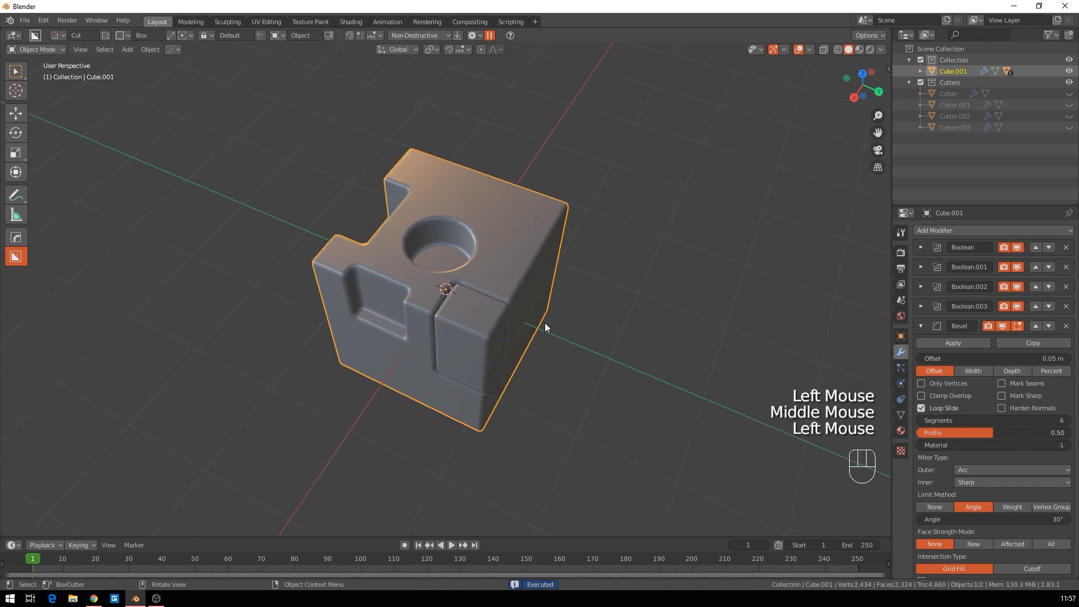
Examine the sliced corner block and the main cube from several angles, checking each as a selectable object.
scroll(553, 339, up, 2)
middle_drag(553, 338, 467, 338)
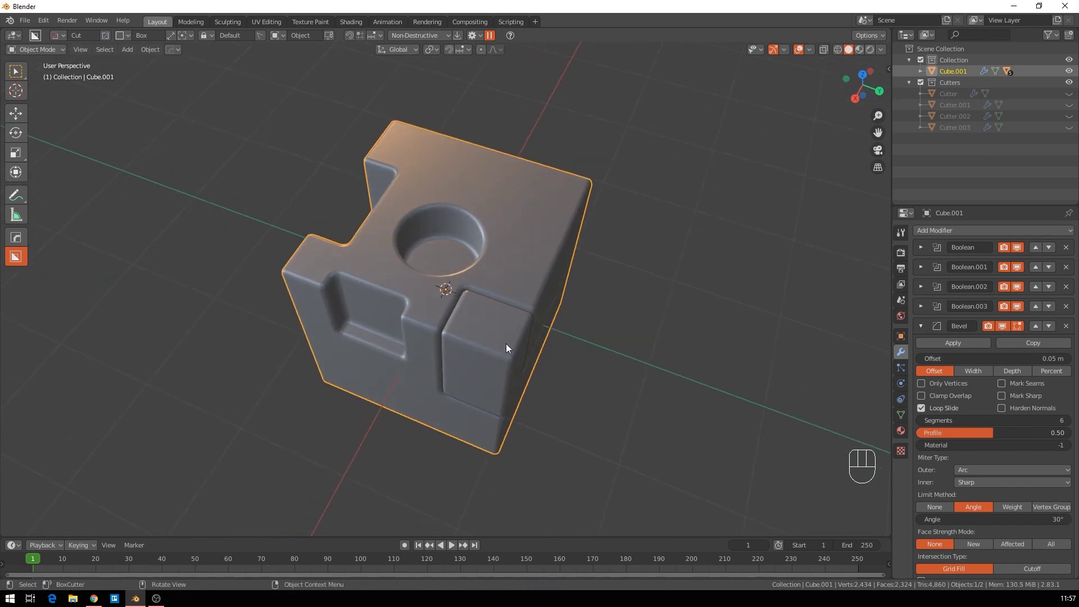
click(497, 328)
click(431, 302)
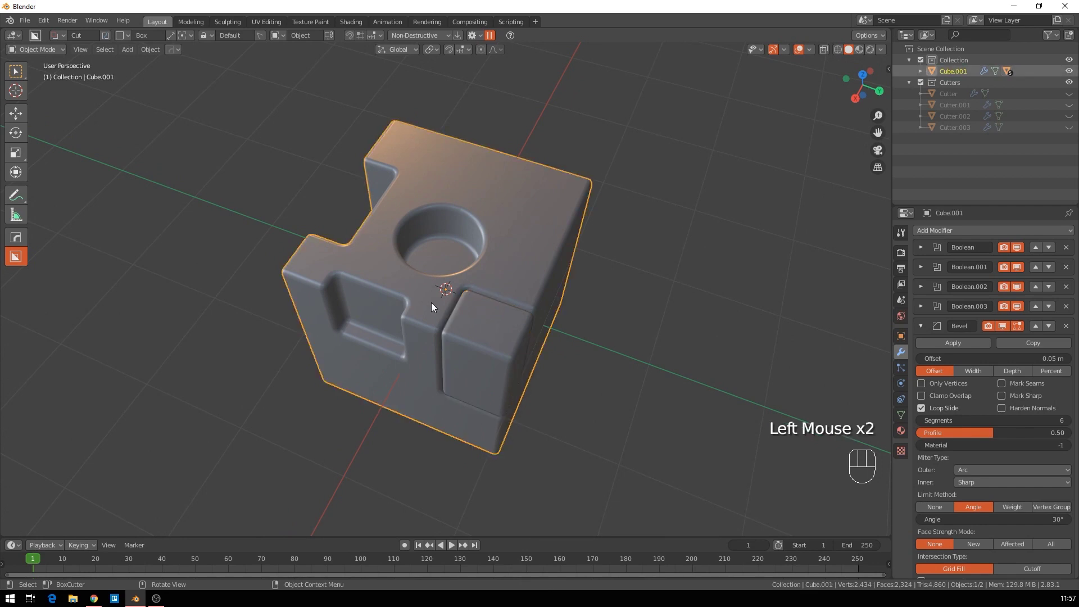
middle_drag(488, 342, 407, 295)
middle_drag(460, 343, 288, 323)
click(483, 304)
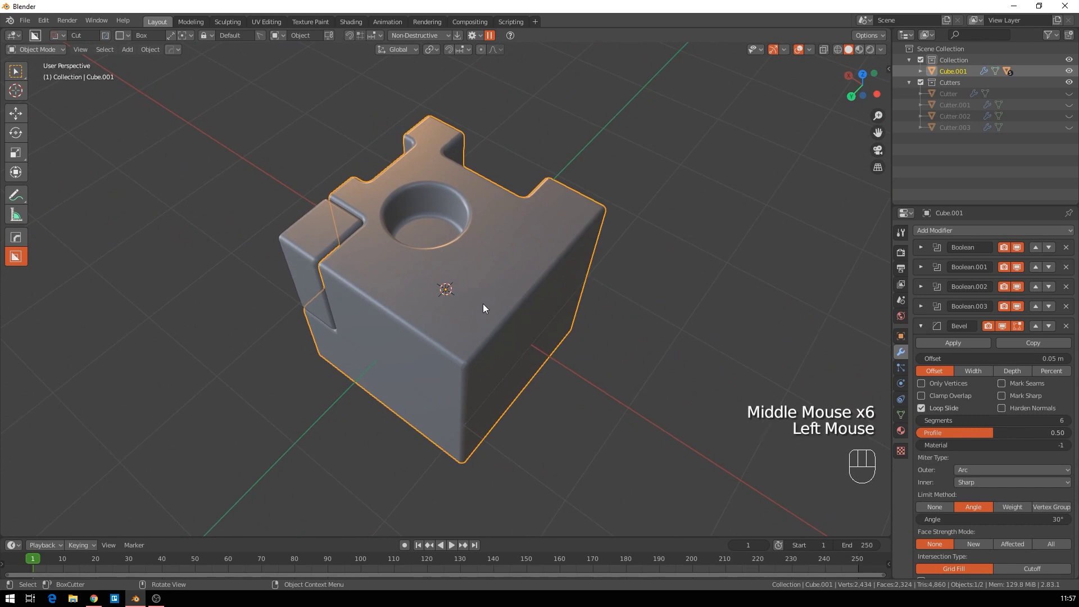
click(446, 307)
Draw a box over the cube's unused upper corner and cut it in BoxCutter's Inset mode to make a groove.
middle_drag(446, 308, 531, 298)
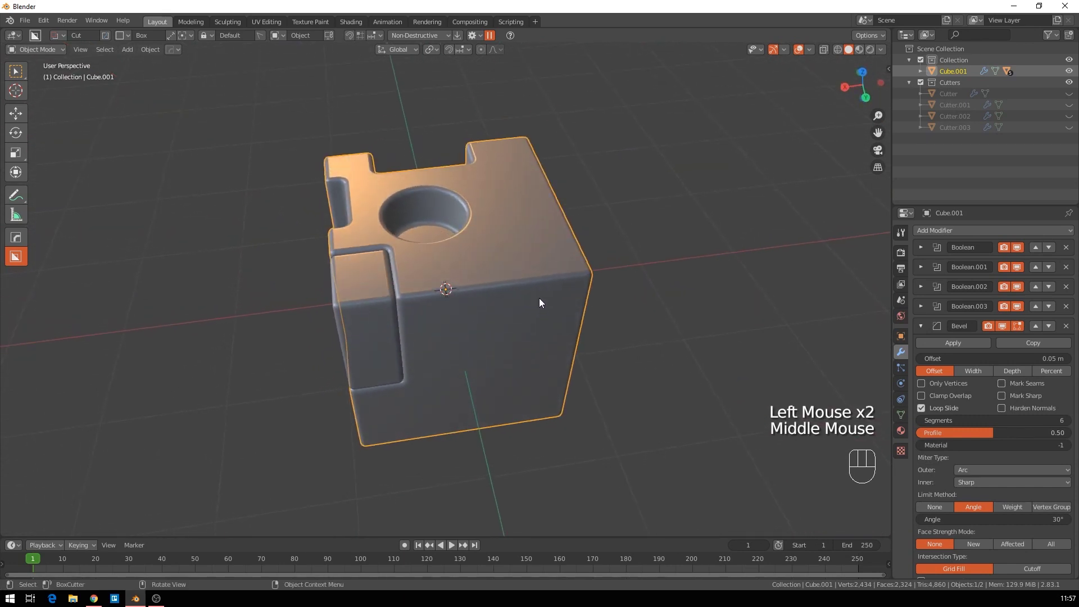
drag(492, 259, 644, 314)
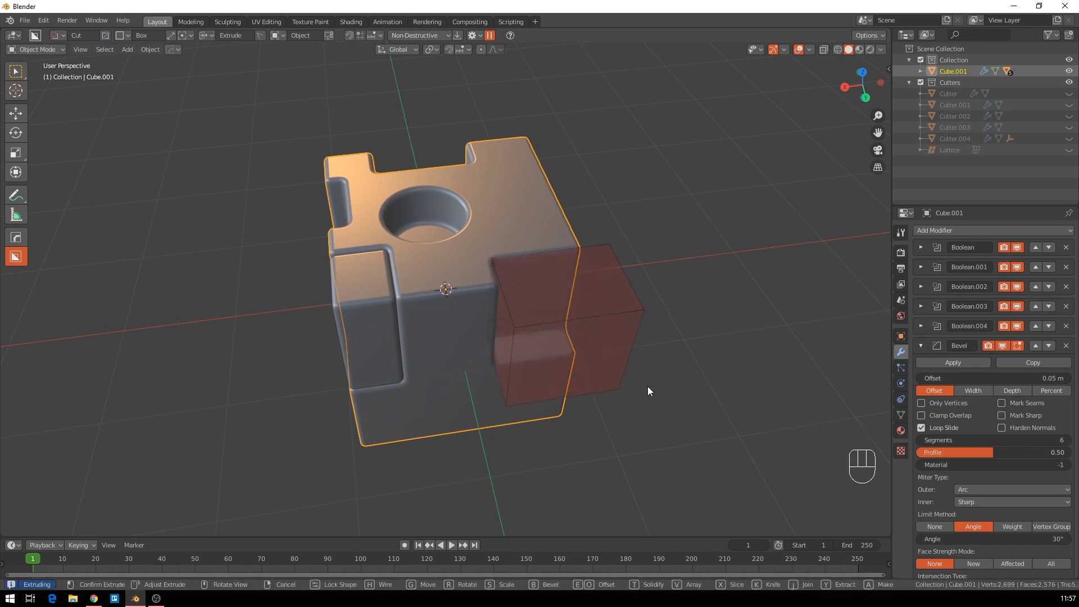
key(x)
key(x)
click(647, 386)
middle_drag(636, 354, 448, 308)
scroll(628, 358, up, 2)
scroll(498, 296, up, 2)
scroll(552, 314, down, 4)
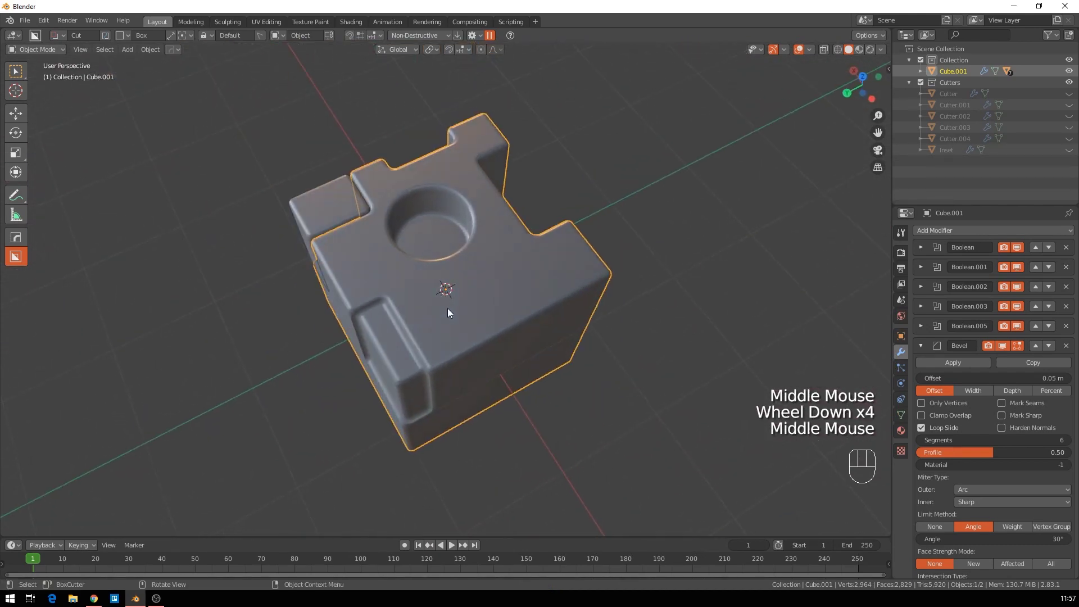
scroll(466, 272, up, 3)
middle_drag(467, 272, 442, 294)
scroll(460, 307, down, 5)
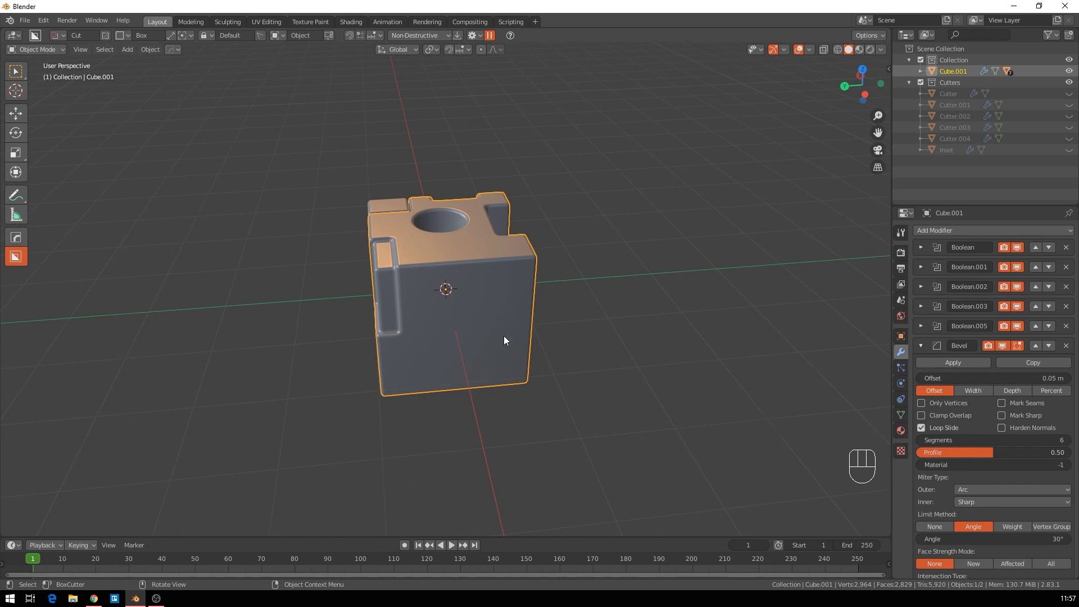
Switch BoxCutter to the Ngon shape and, in front view, outline and lock a stepped polygon covering the cube's upper half.
key(d)
click(508, 401)
key(KP_1)
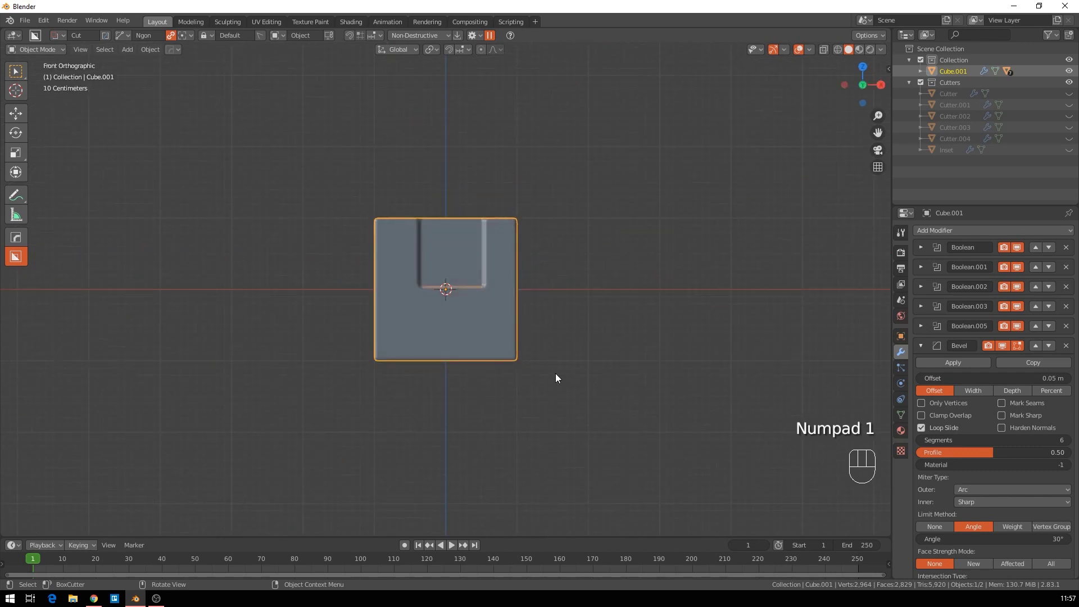
click(282, 309)
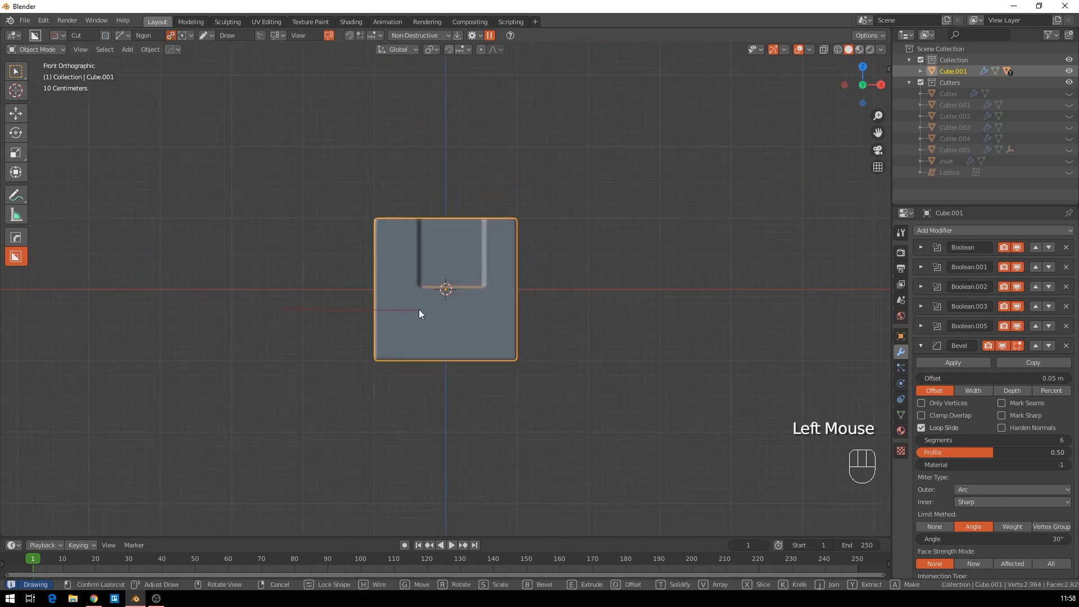
click(450, 270)
click(507, 267)
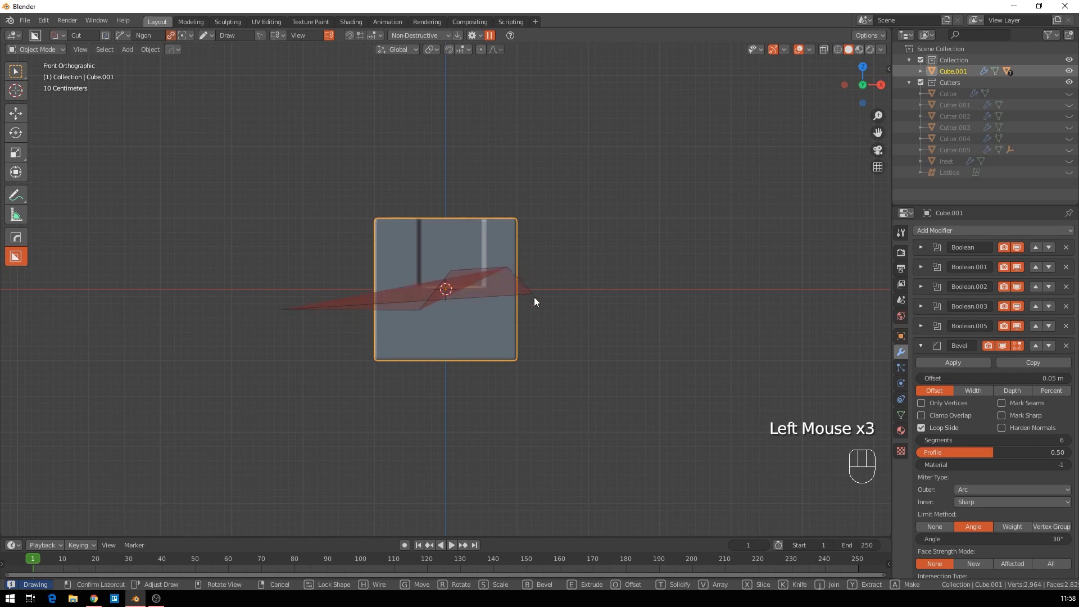
click(543, 321)
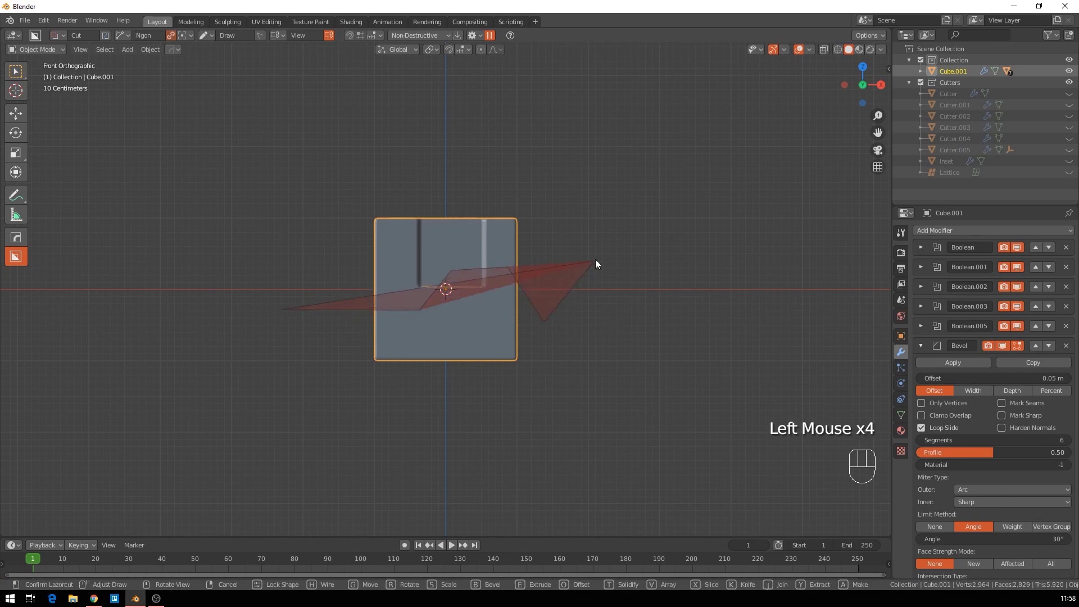
click(617, 321)
click(637, 194)
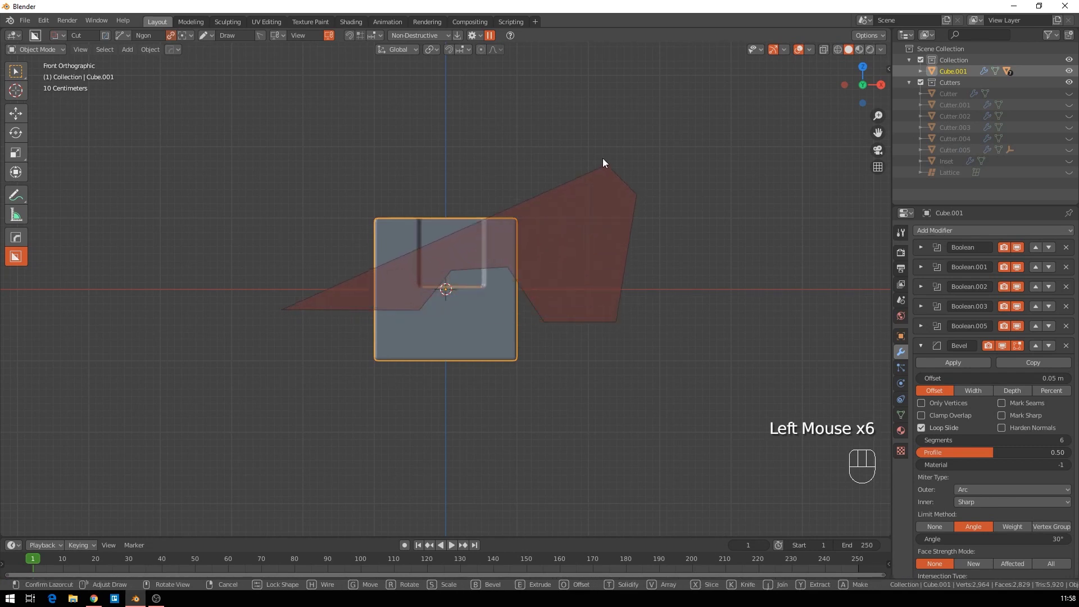
click(281, 196)
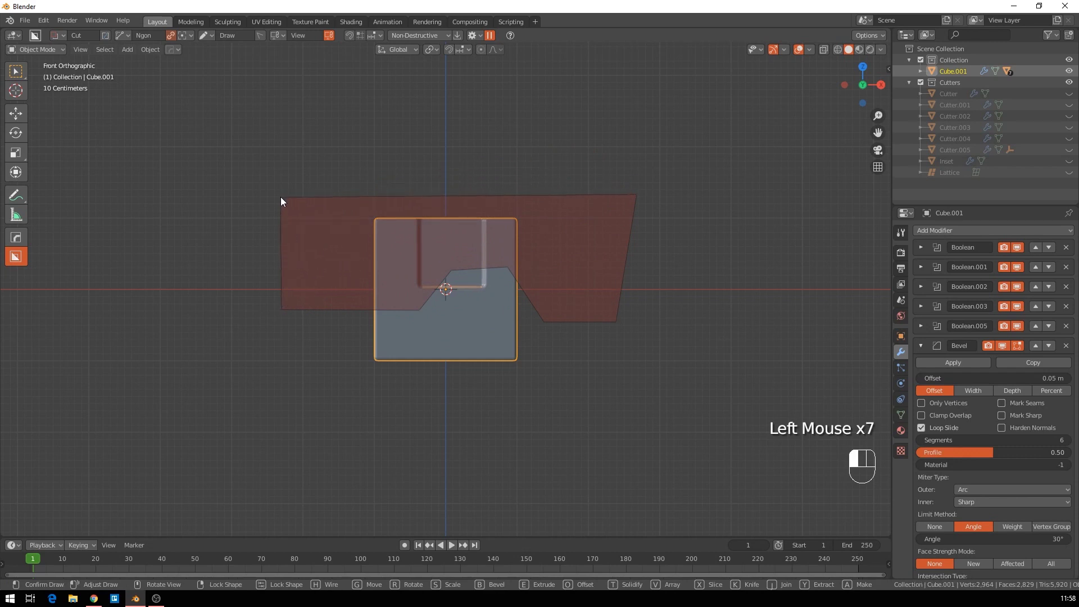
key(Tab)
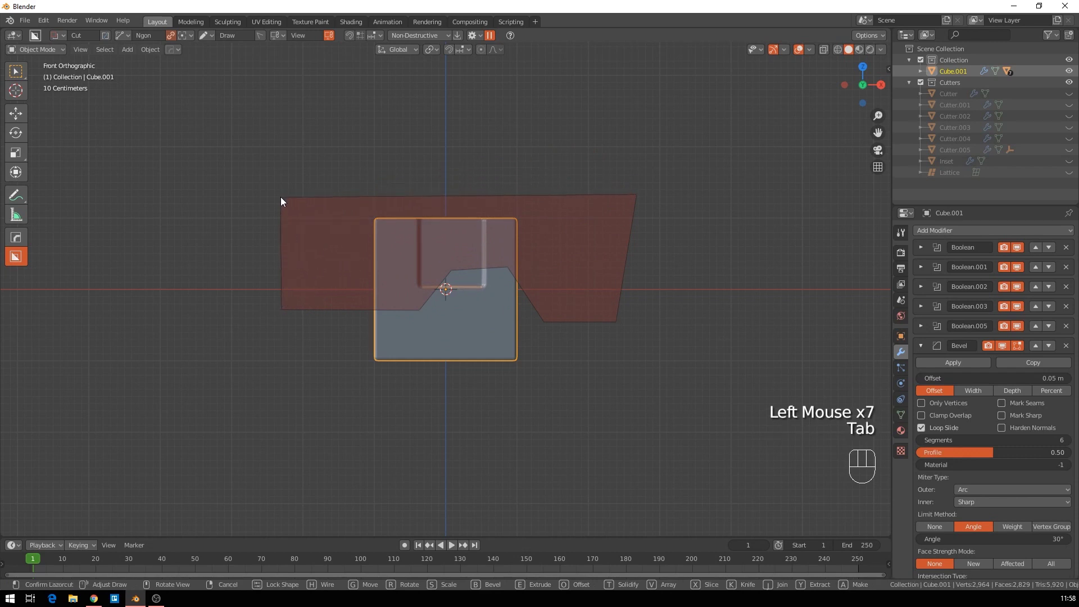
Extrude the locked ngon through the whole cube and apply it in Slice mode to separate the upper part.
middle_drag(271, 284, 367, 366)
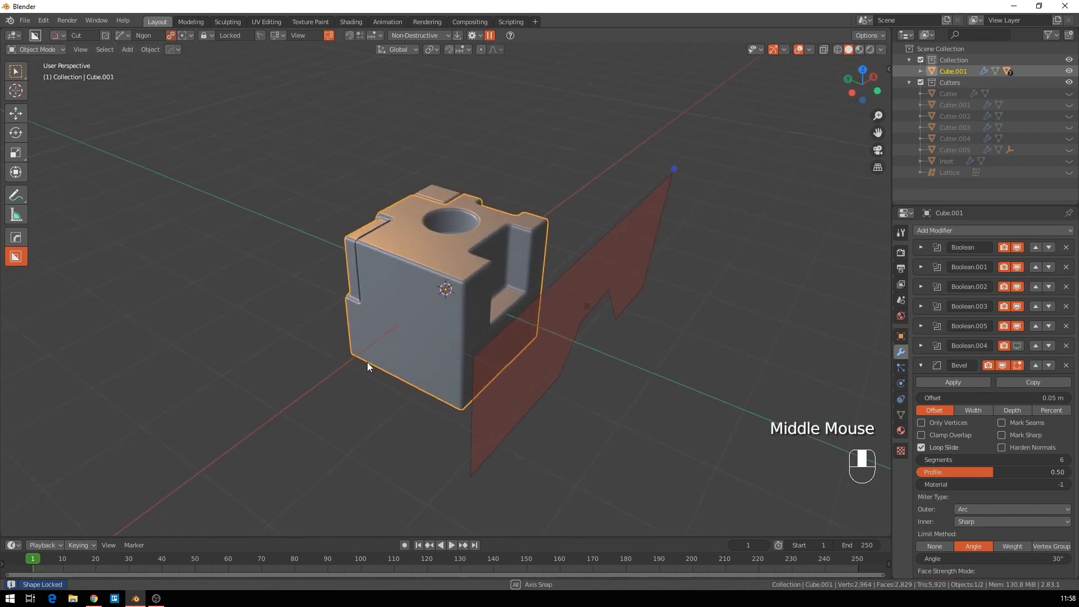
drag(586, 307, 339, 169)
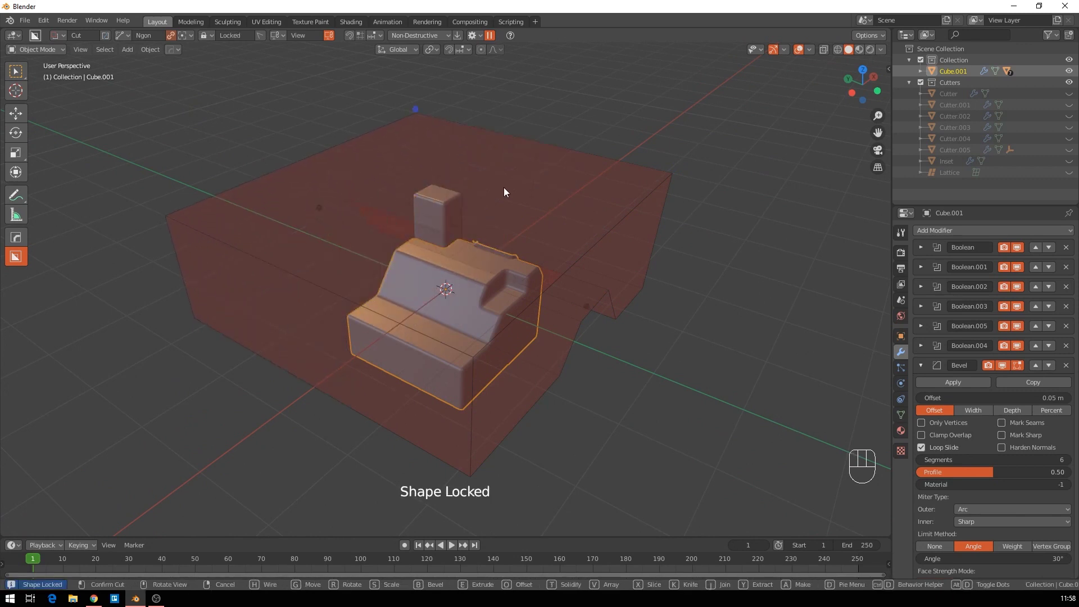
key(x)
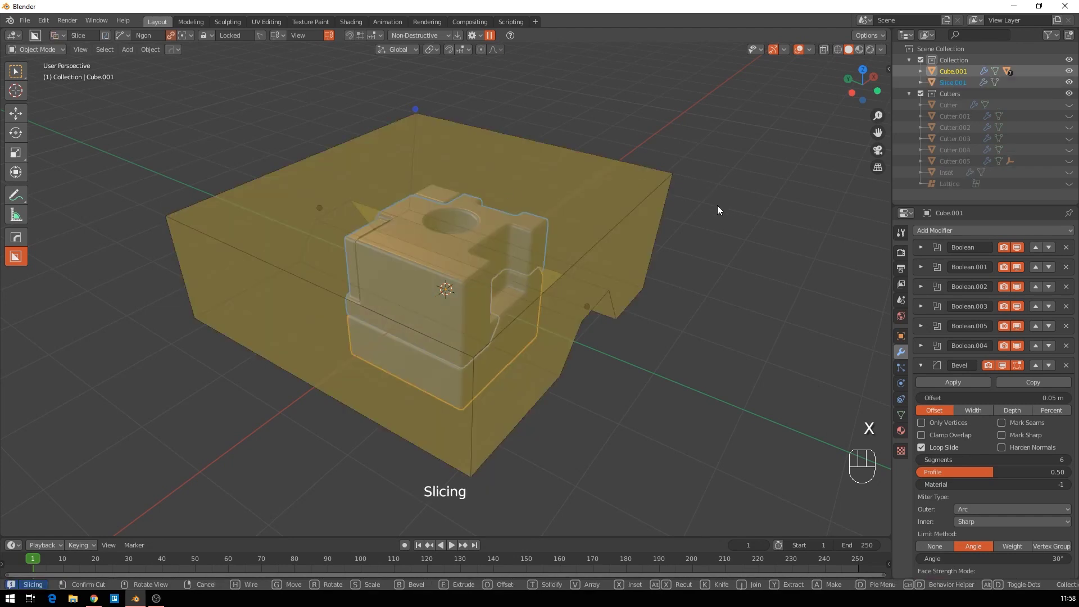
drag(415, 113, 418, 119)
scroll(418, 120, up, 3)
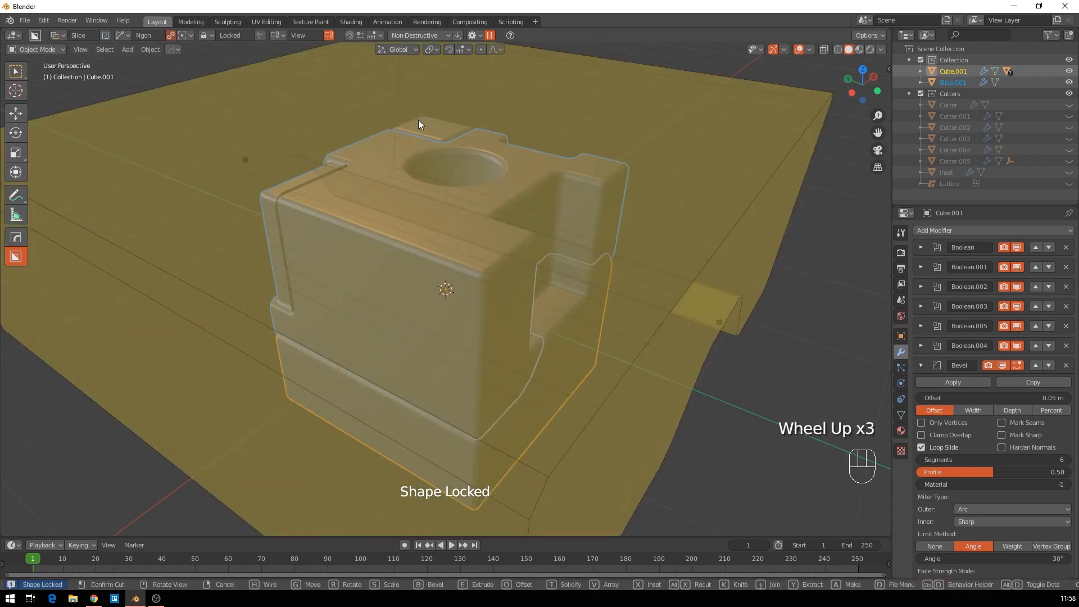
scroll(418, 120, down, 2)
click(418, 120)
middle_drag(435, 118, 541, 180)
click(585, 225)
Select the upper slice, corner block and base together, and reduce the Bevel modifier's offset on the base as the active object.
middle_drag(584, 225, 510, 278)
scroll(422, 285, up, 2)
click(395, 259)
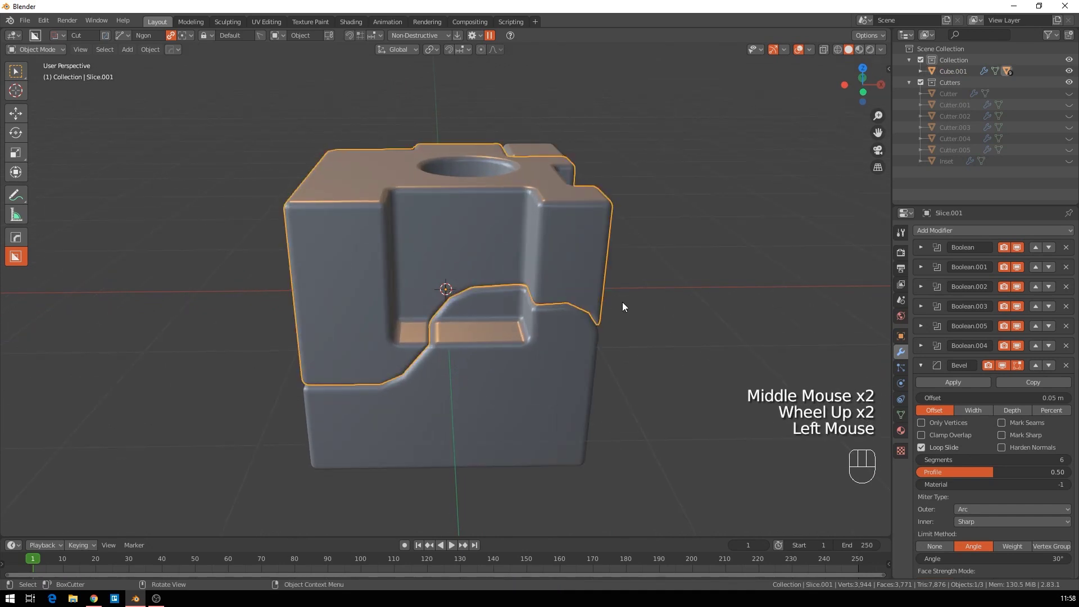
middle_drag(499, 258, 620, 245)
shift+click(634, 233)
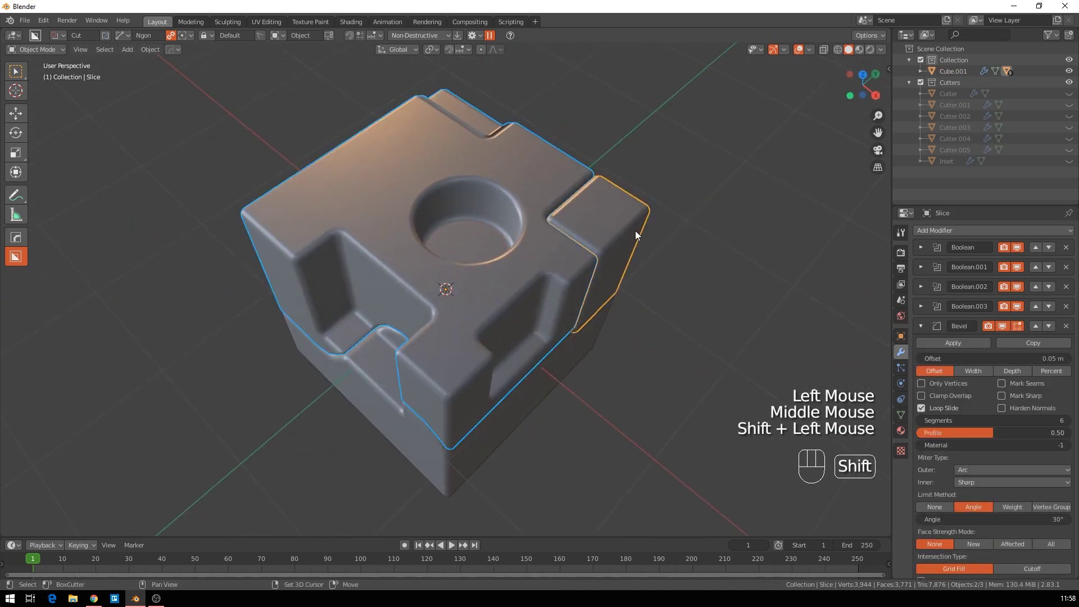
shift+click(390, 448)
middle_drag(410, 442, 683, 392)
click(920, 367)
click(919, 365)
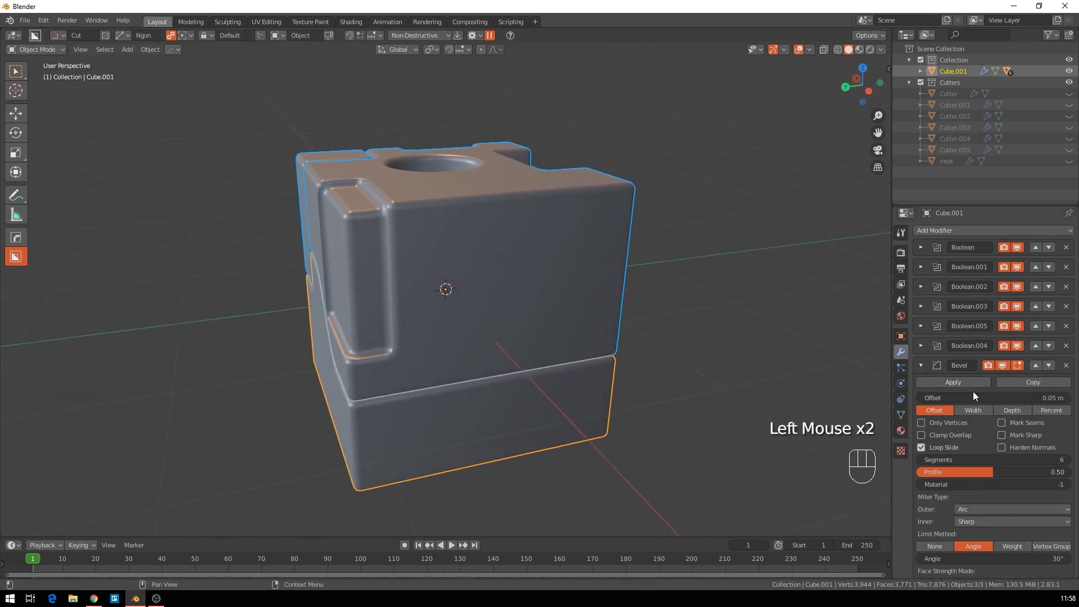
shift+drag(1005, 400, 955, 400)
middle_drag(713, 369, 404, 314)
click(920, 365)
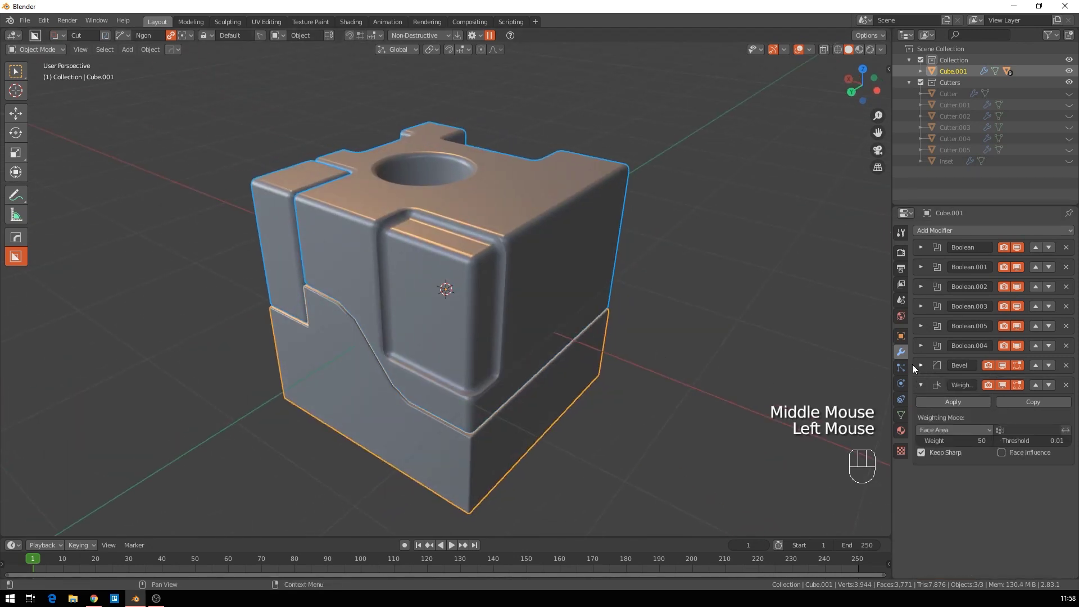
Select the upper slice and expand the 3D viewport to full screen without the surrounding editors.
middle_drag(496, 345, 592, 359)
click(495, 332)
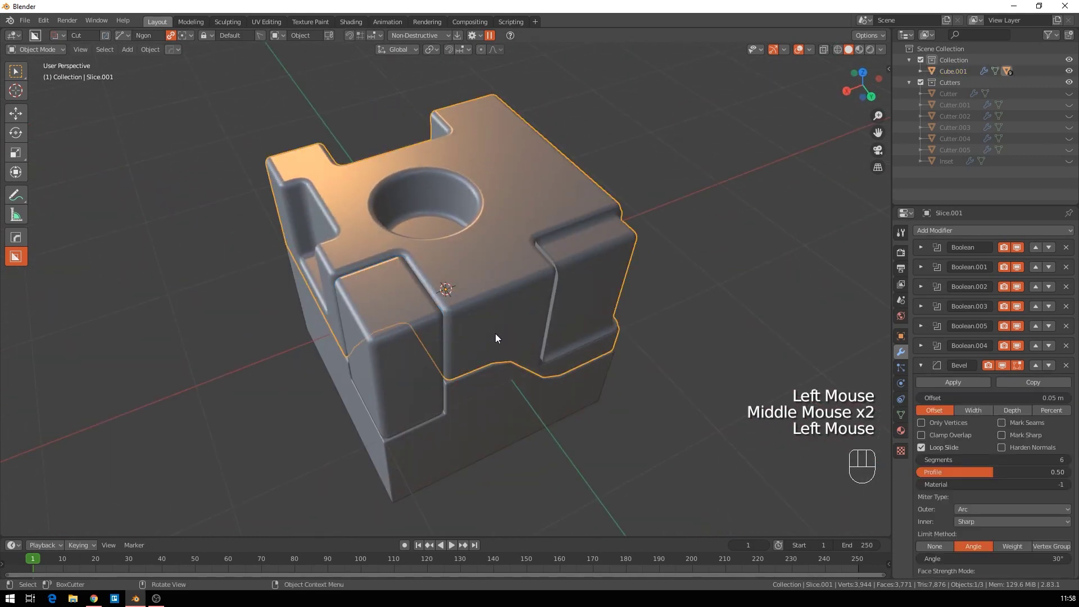
middle_drag(475, 307, 449, 288)
key(q)
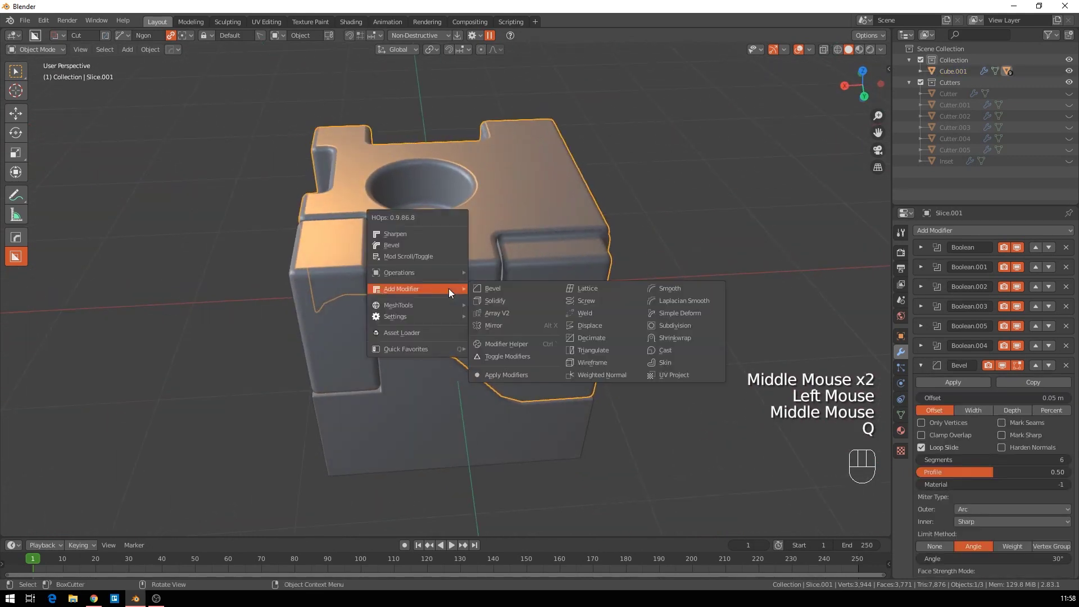
key(ctrl+grave)
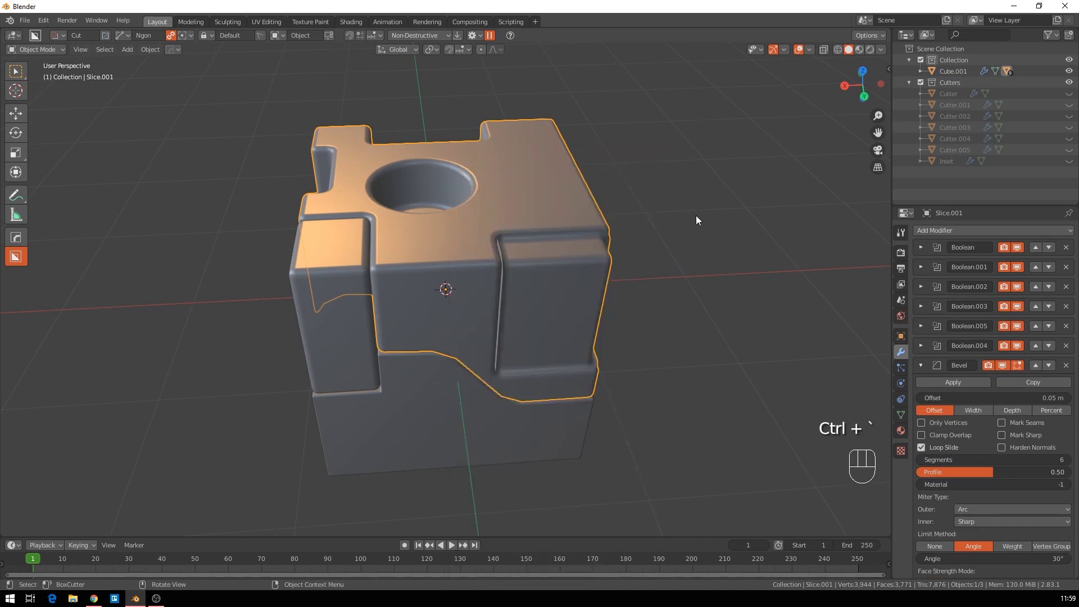
key(ctrl+alt+space)
mouse_move(715, 255)
middle_down()
mouse_move(763, 241)
mouse_move(717, 243)
middle_up()
scroll(762, 239, down, 2)
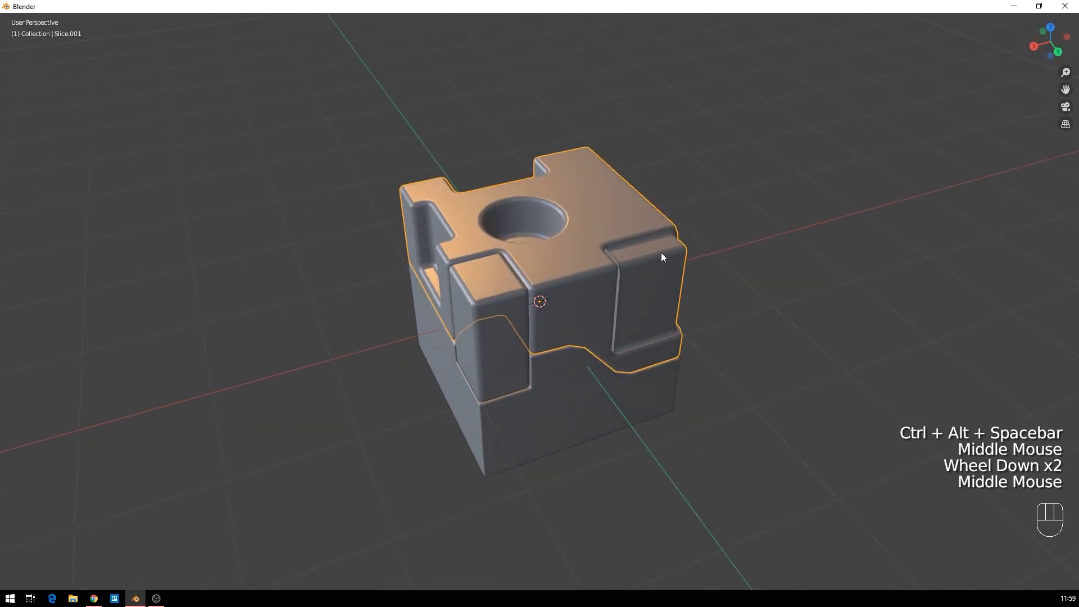
In the HOps Helper, set the upper slice's bevel to a 0.01 m offset and 8 segments, and collapse the modifiers.
key(ctrl+grave)
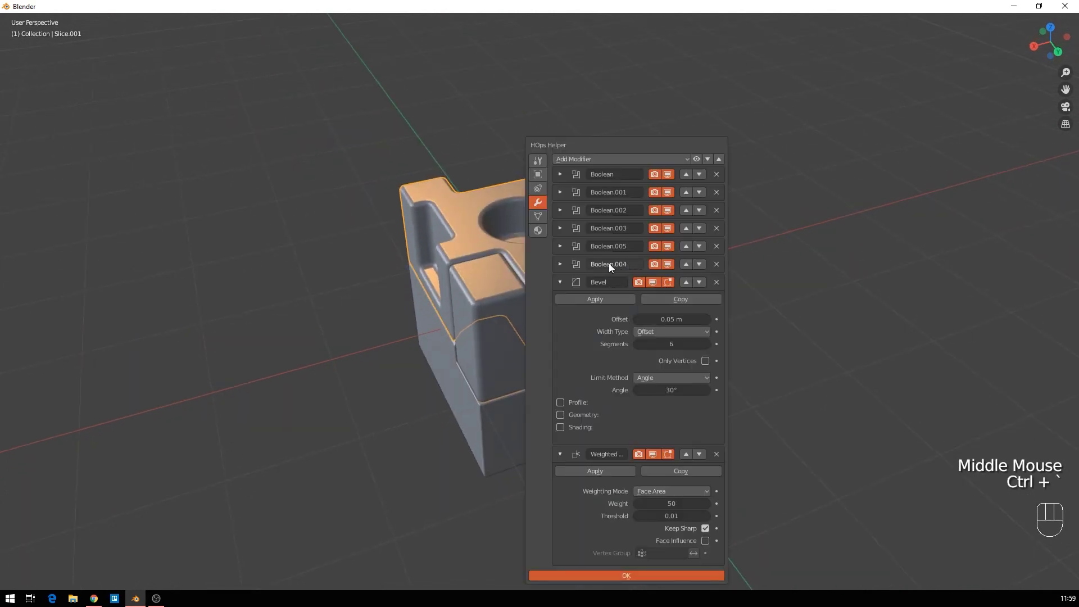
drag(631, 141, 831, 49)
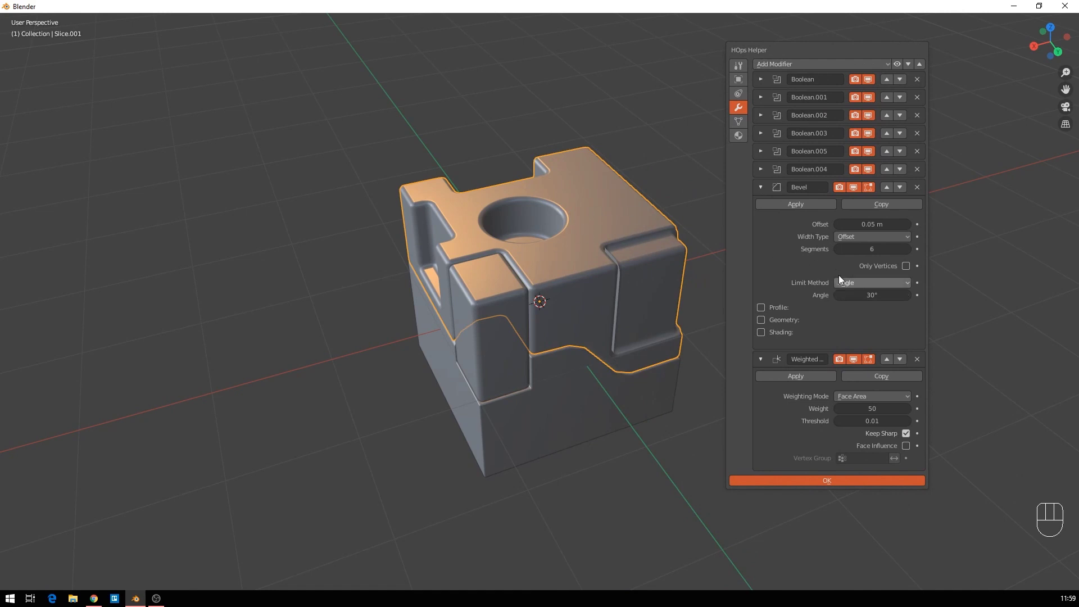
ctrl+scroll(872, 224, down, 3)
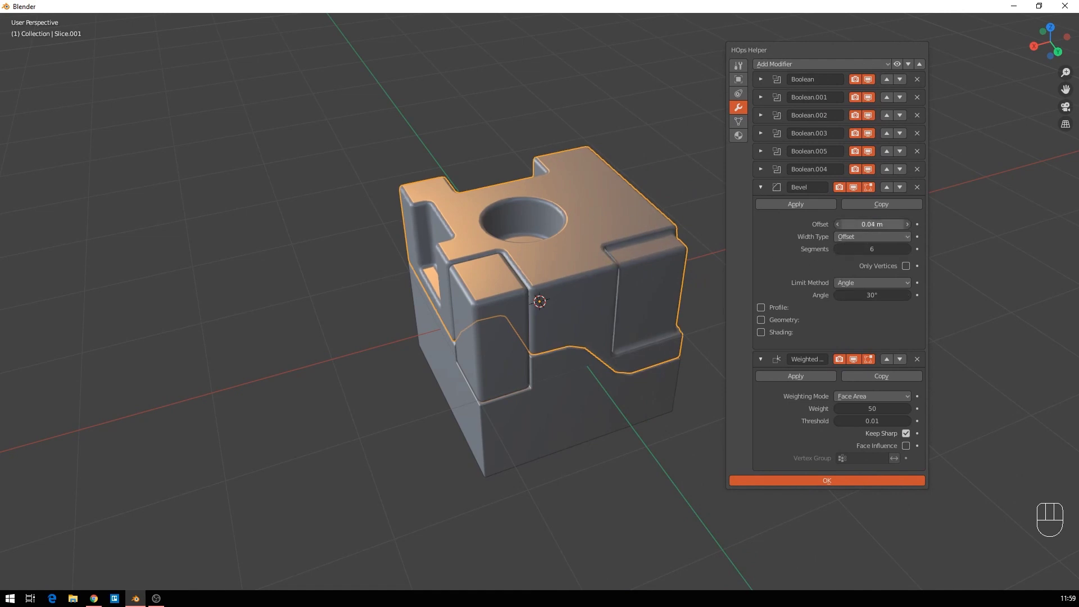
ctrl+scroll(872, 224, down, 1)
click(906, 249)
click(906, 250)
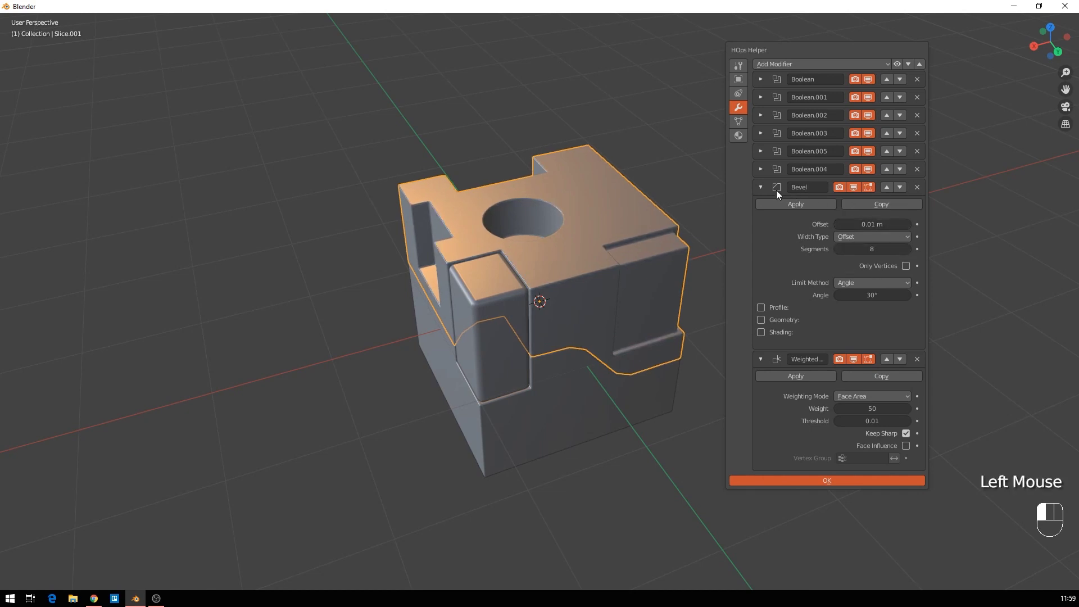
drag(766, 190, 764, 203)
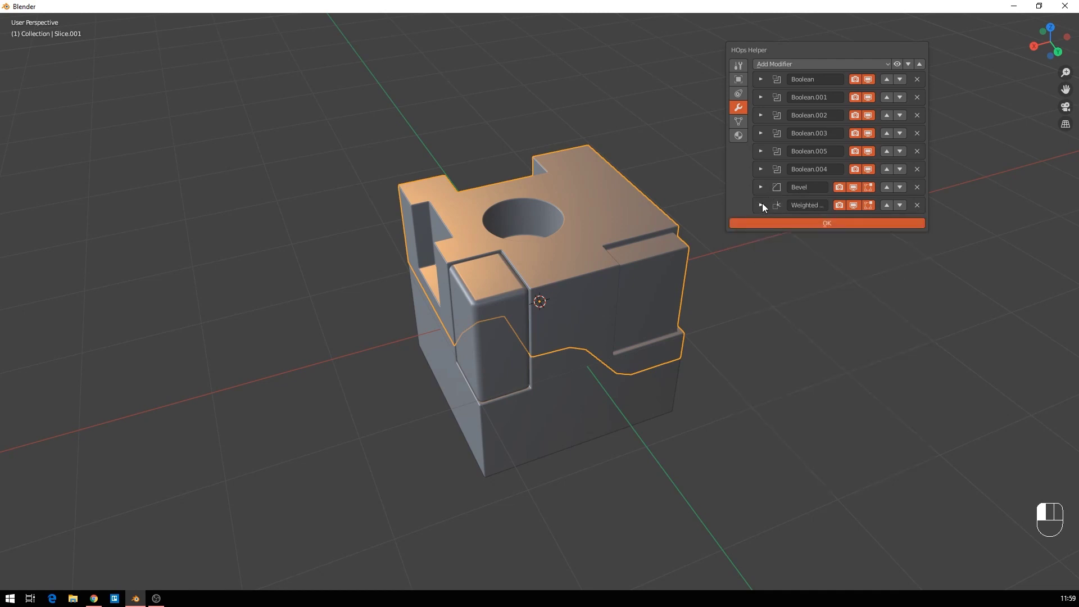
click(818, 223)
Set the corner block's Bevel offset to 0.002 m in the HOps Helper, then deselect it to view the tight seams.
middle_drag(678, 315, 481, 302)
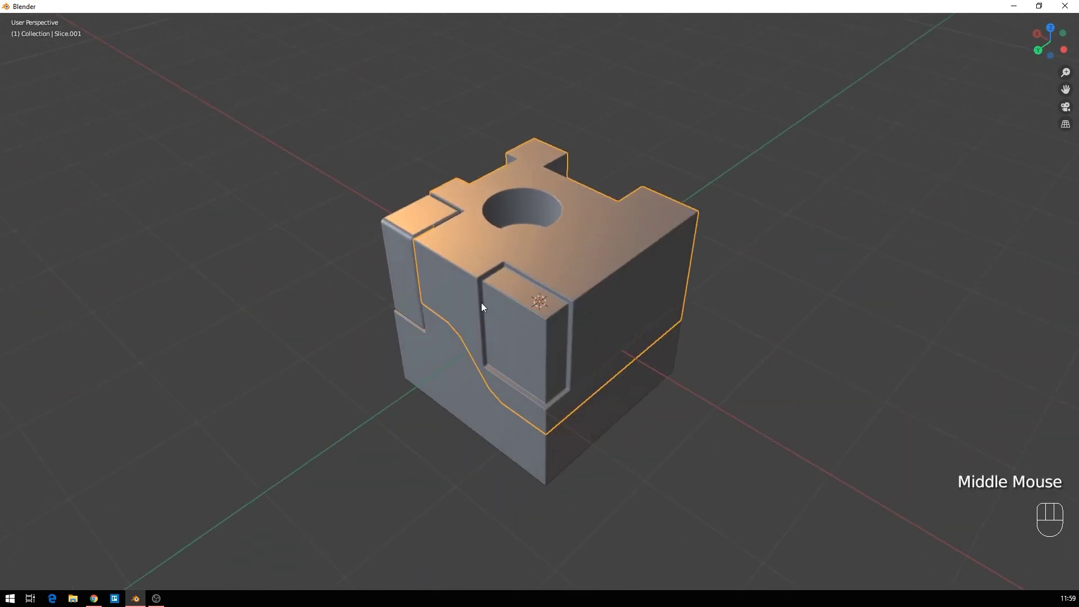
click(419, 221)
middle_drag(419, 221, 587, 306)
key(q)
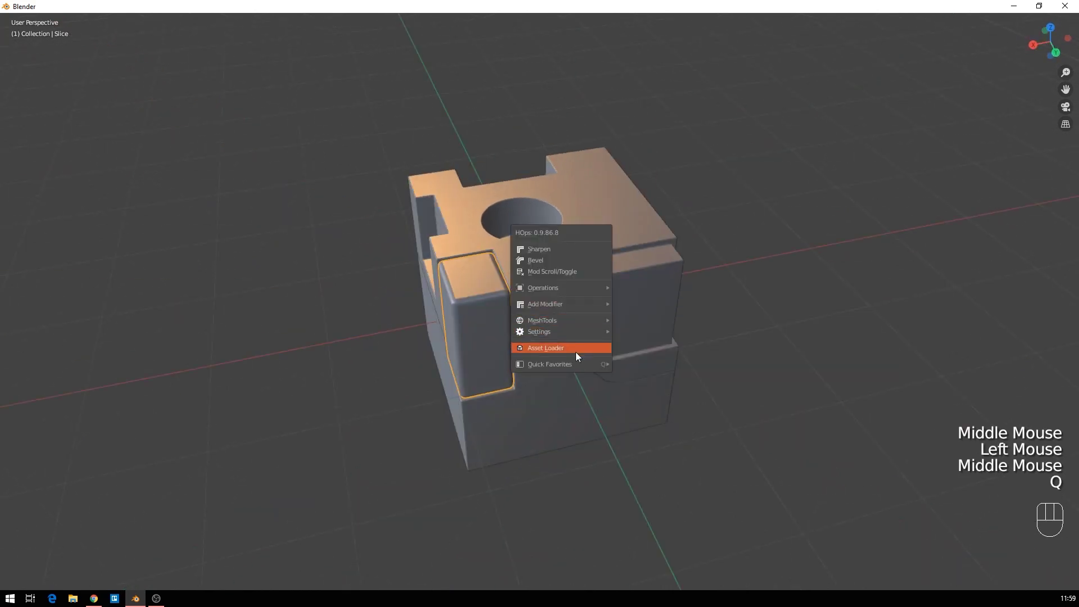
key(ctrl+grave)
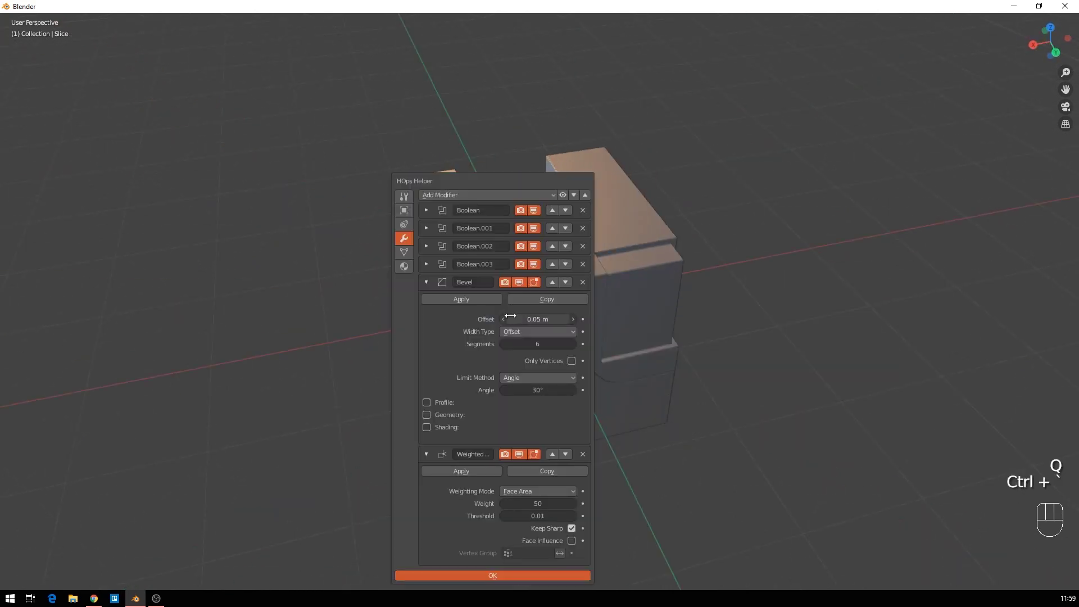
click(546, 319)
text(0.002)
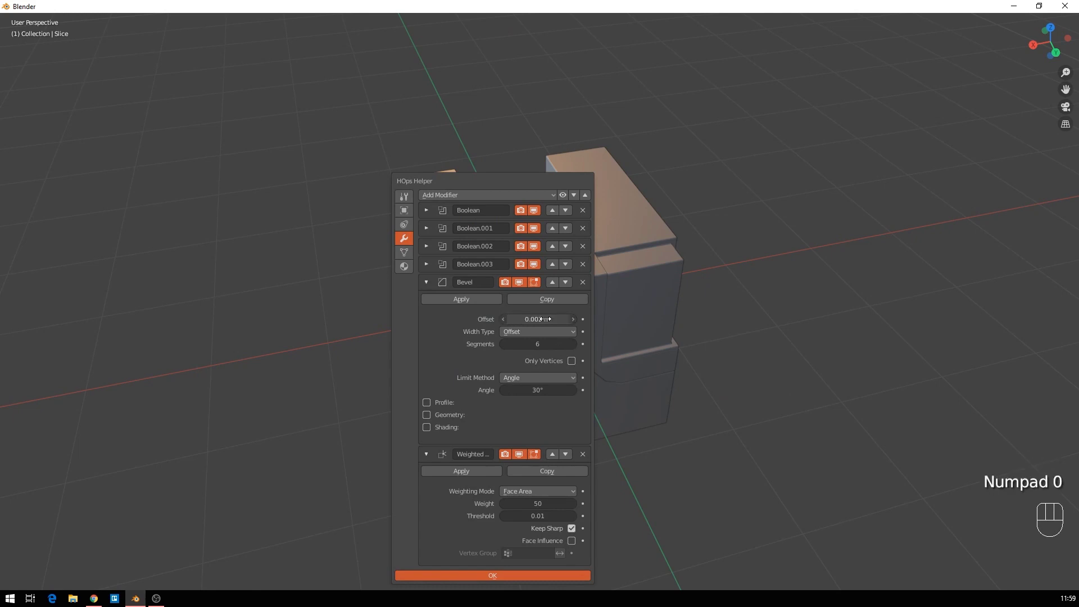
key(Return)
click(500, 577)
middle_drag(599, 404, 625, 374)
click(711, 368)
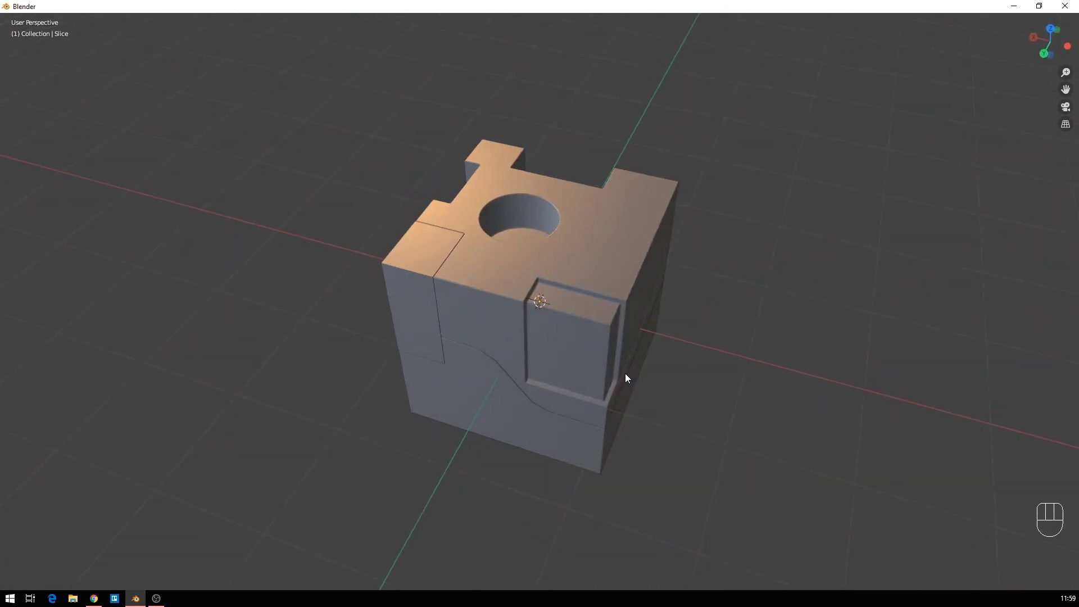